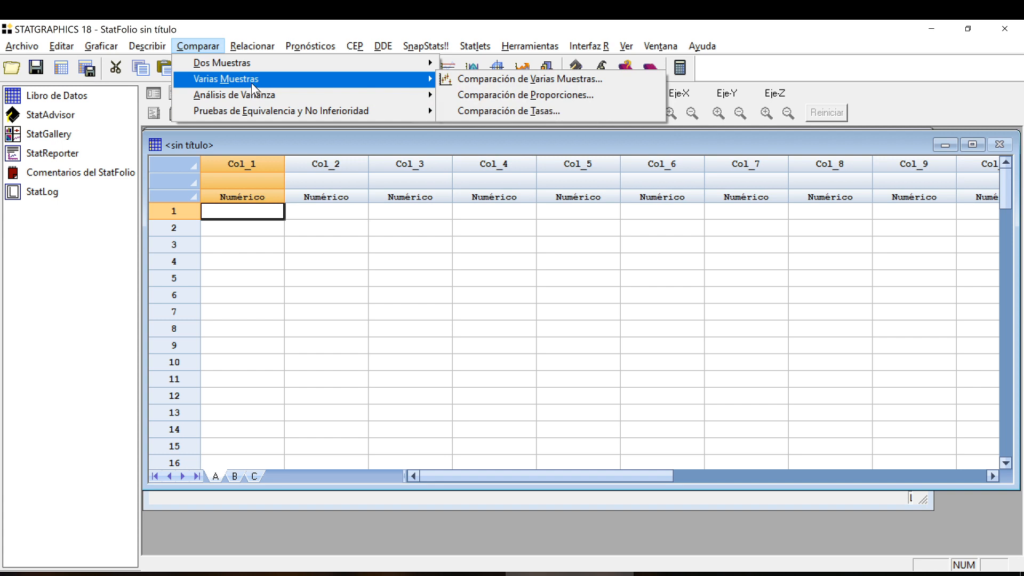
Move the untitled data sheet aside to view the StatFolio comments window, and return the sheet to the front.
{"action": "left_click", "coordinate": [211, 48]}
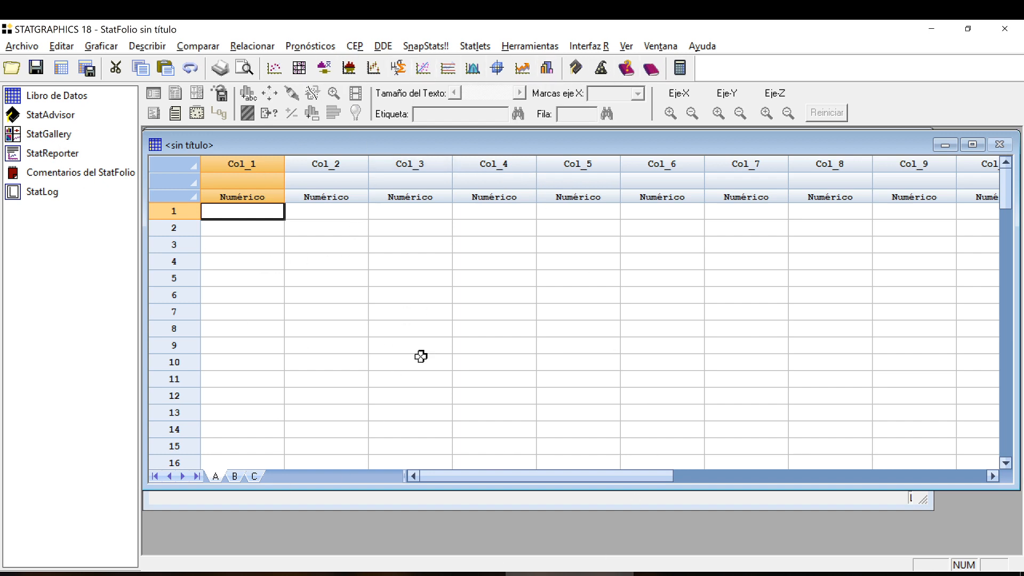
{"action": "left_click_drag", "start_coordinate": [464, 149], "coordinate": [466, 216]}
{"action": "mouse_move", "coordinate": [490, 148]}
{"action": "left_mouse_down"}
{"action": "mouse_move", "coordinate": [492, 176]}
{"action": "mouse_move", "coordinate": [498, 162]}
{"action": "left_mouse_up"}
{"action": "left_click", "coordinate": [500, 146]}
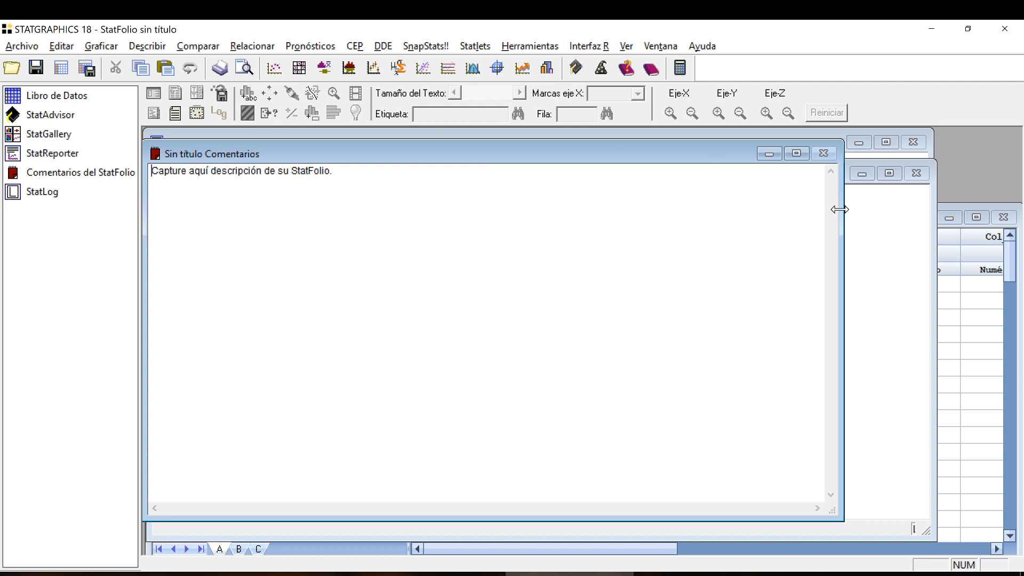
{"action": "left_click", "coordinate": [970, 318]}
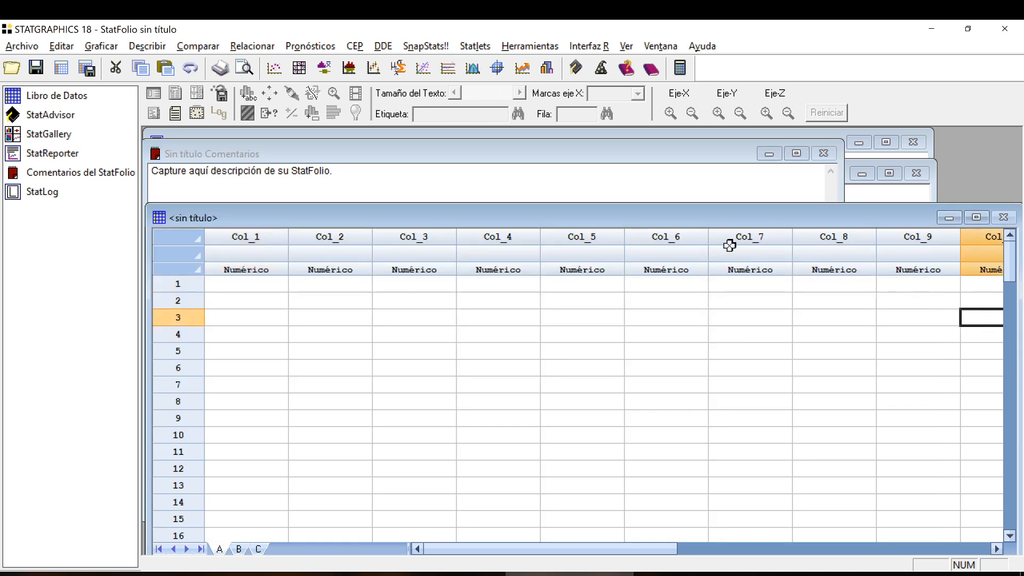
{"action": "left_click_drag", "start_coordinate": [671, 218], "coordinate": [671, 140]}
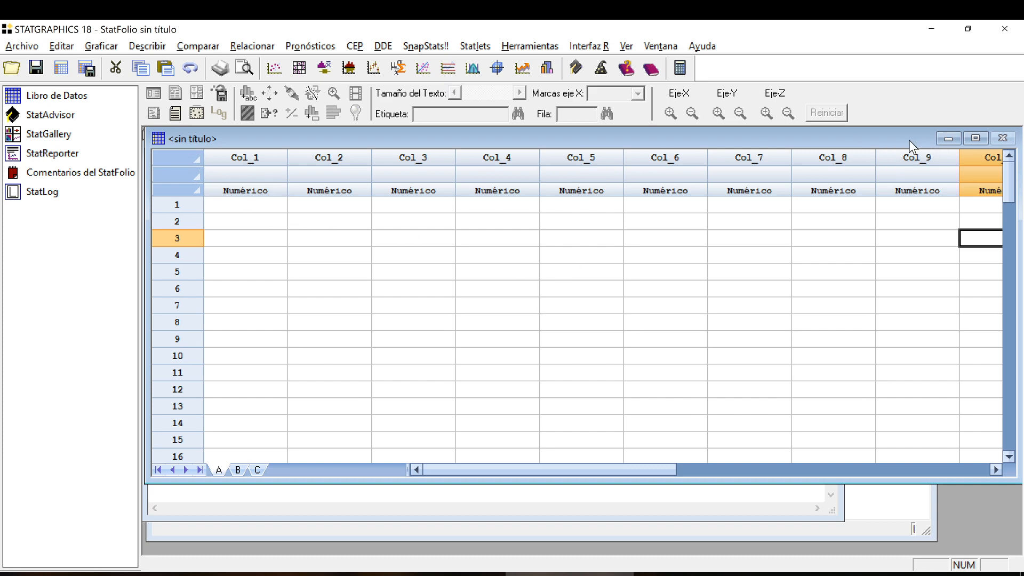
{"action": "mouse_move", "coordinate": [909, 139]}
{"action": "left_mouse_down"}
{"action": "mouse_move", "coordinate": [917, 246]}
{"action": "mouse_move", "coordinate": [908, 148]}
{"action": "left_mouse_up"}
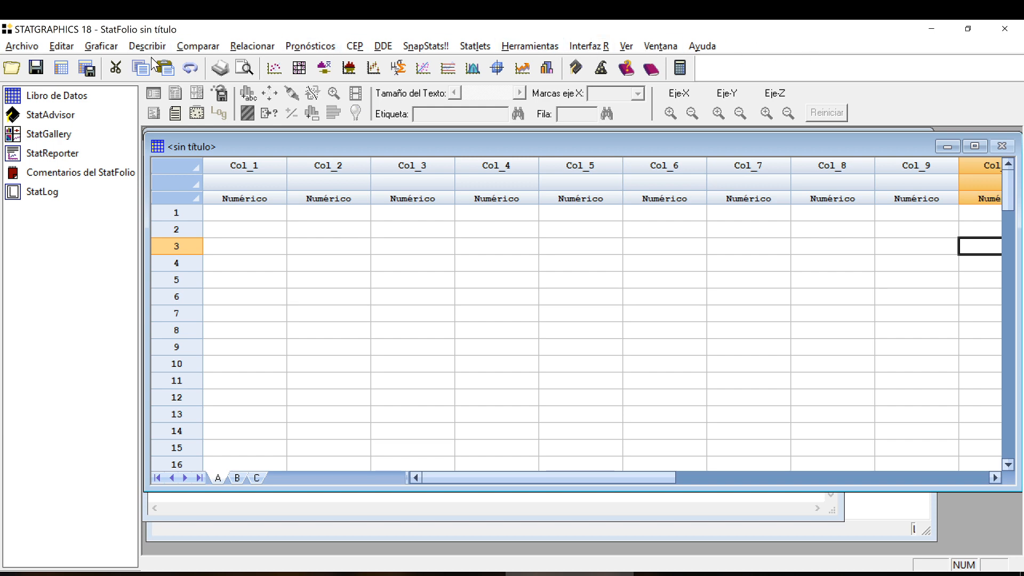
Examine the available commands for opening, saving, saving as and editing StatFolios and data.
{"action": "left_click", "coordinate": [24, 46]}
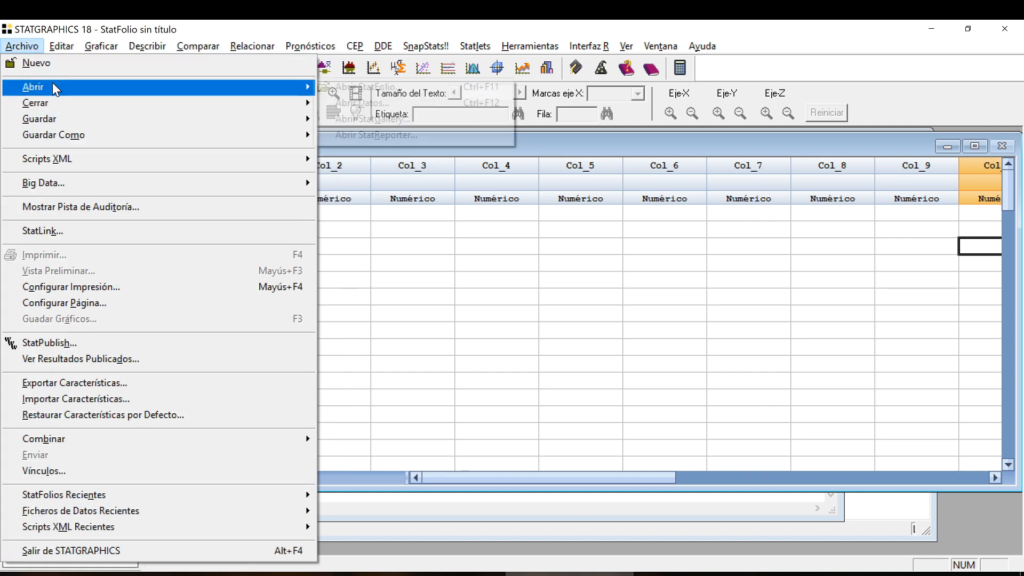
{"action": "mouse_move", "coordinate": [52, 84]}
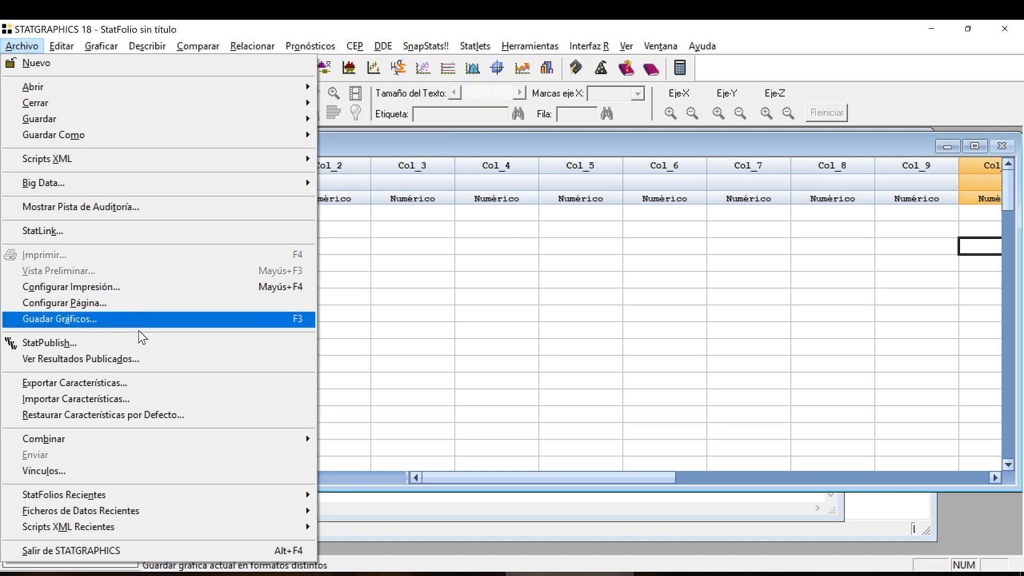
{"action": "mouse_move", "coordinate": [122, 87]}
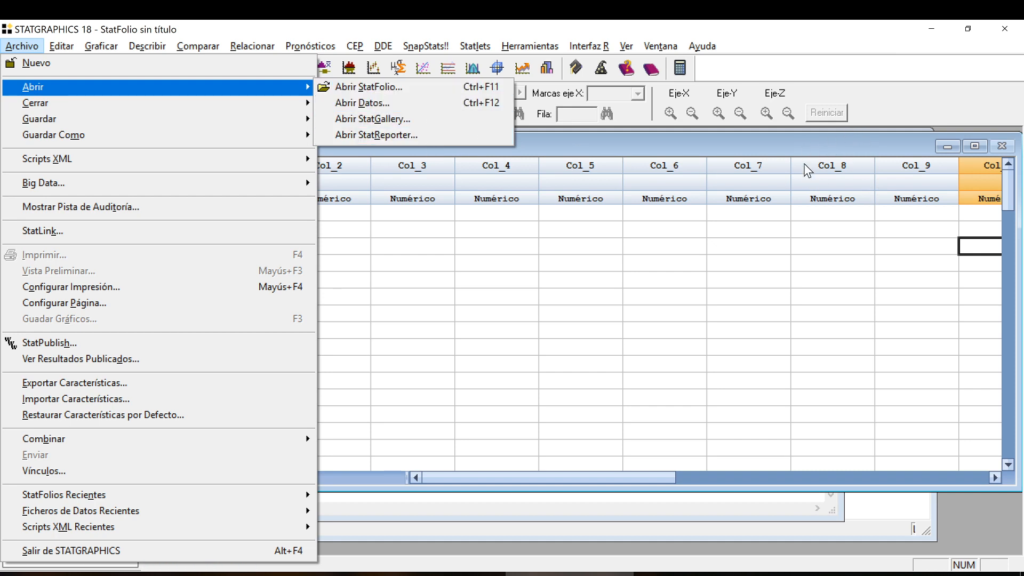
{"action": "mouse_move", "coordinate": [251, 112]}
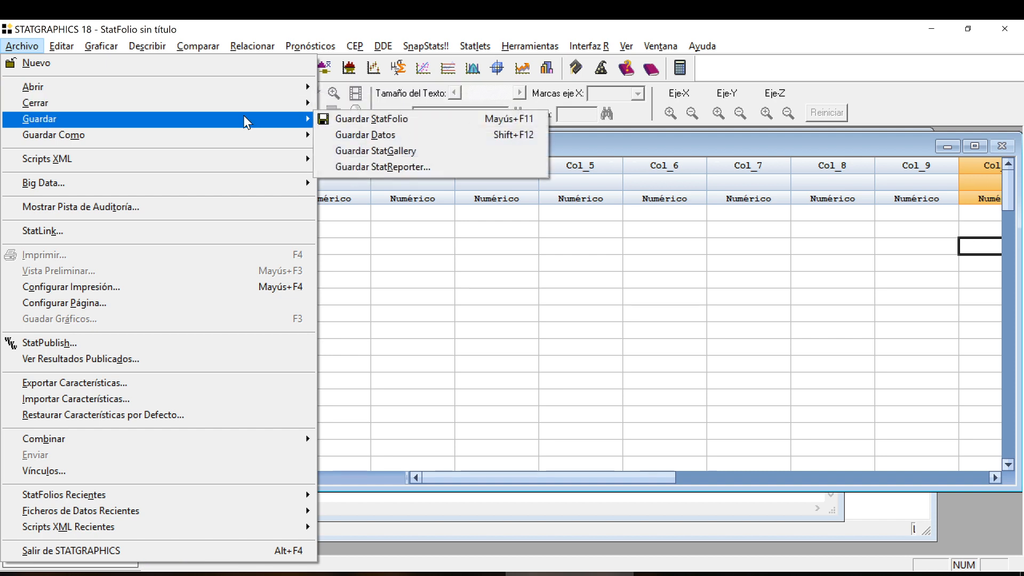
{"action": "mouse_move", "coordinate": [244, 136]}
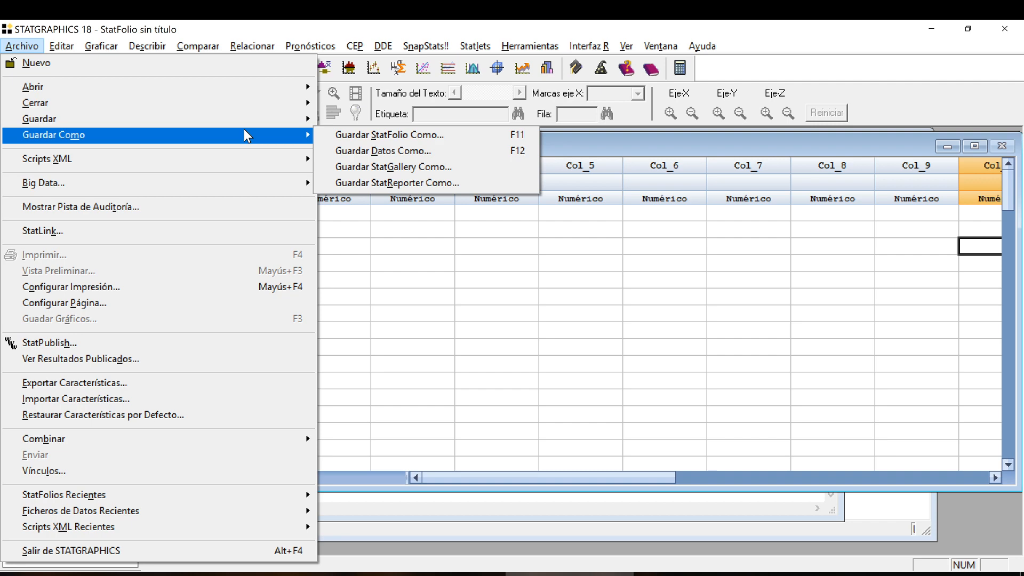
{"action": "mouse_move", "coordinate": [63, 46]}
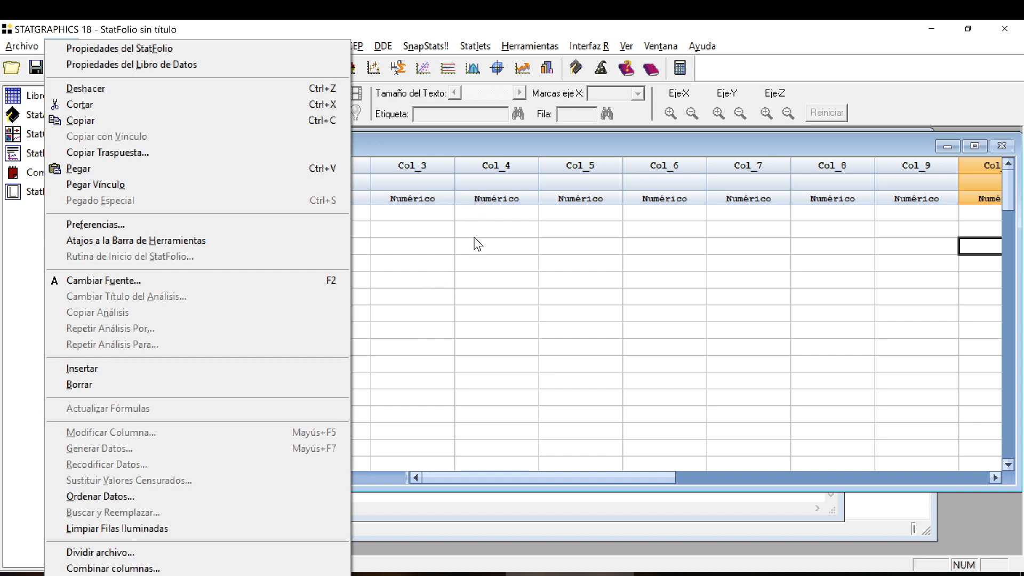
{"action": "left_click", "coordinate": [488, 151]}
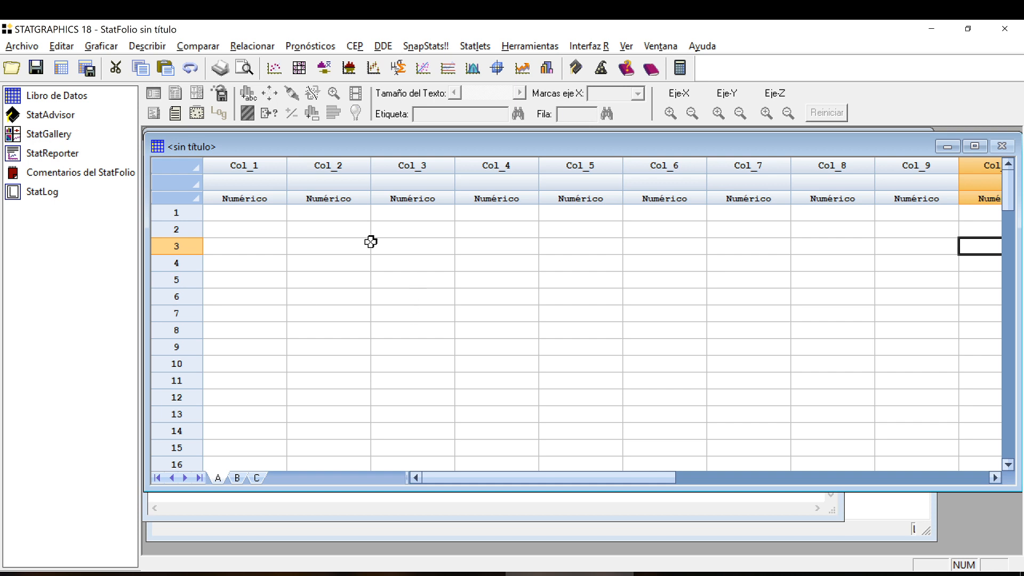
Examine the available analysis commands, including the SnapStats procedures and the options for comparing two samples.
{"action": "left_click", "coordinate": [109, 51]}
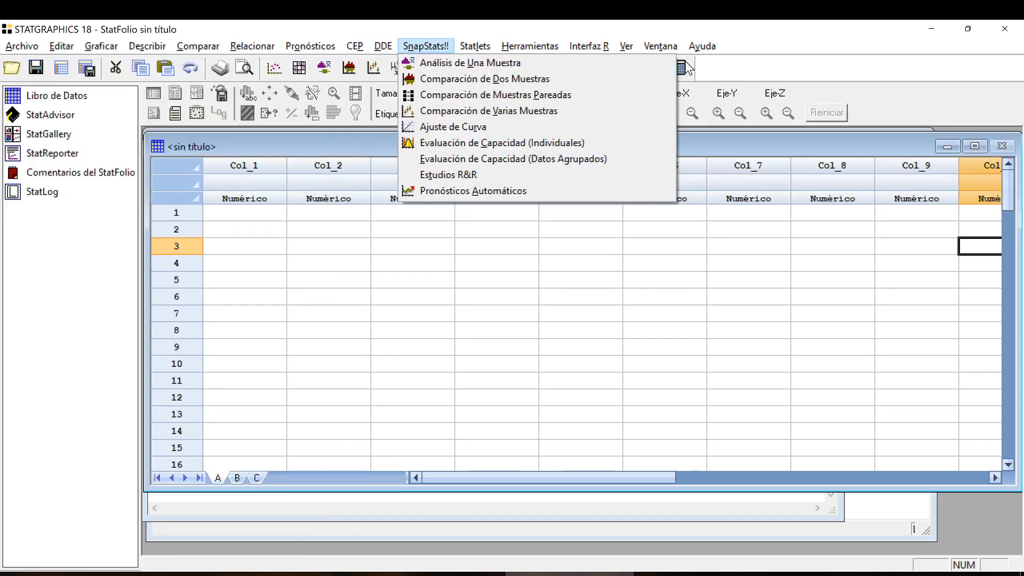
{"action": "left_click", "coordinate": [446, 22]}
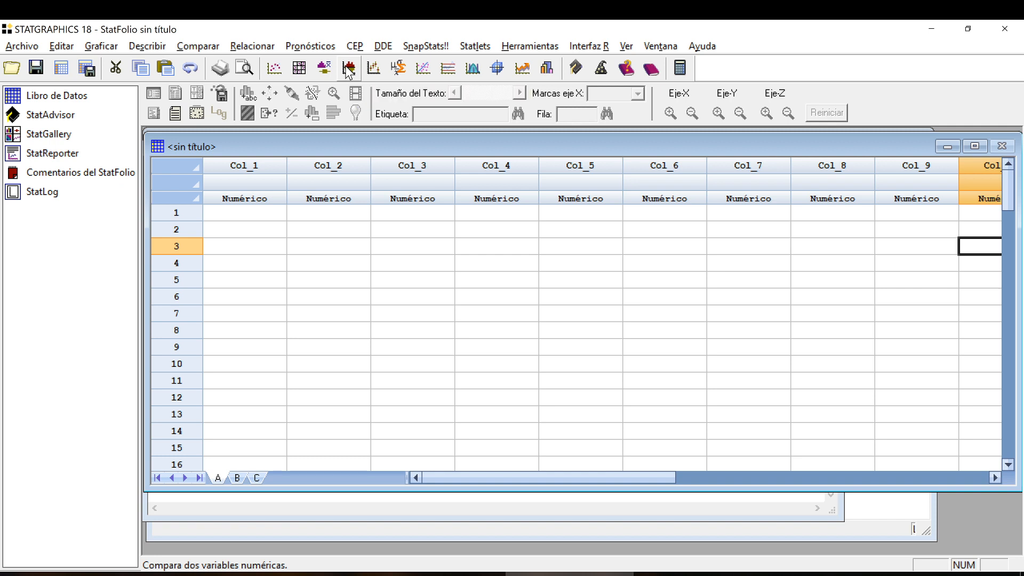
{"action": "left_click", "coordinate": [213, 44]}
{"action": "mouse_move", "coordinate": [224, 62]}
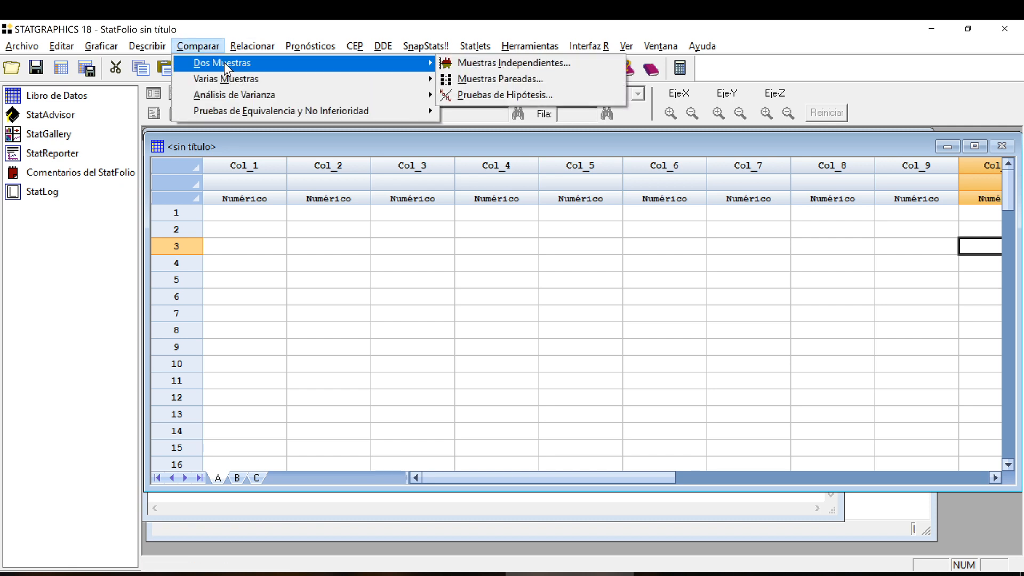
{"action": "left_click", "coordinate": [314, 22]}
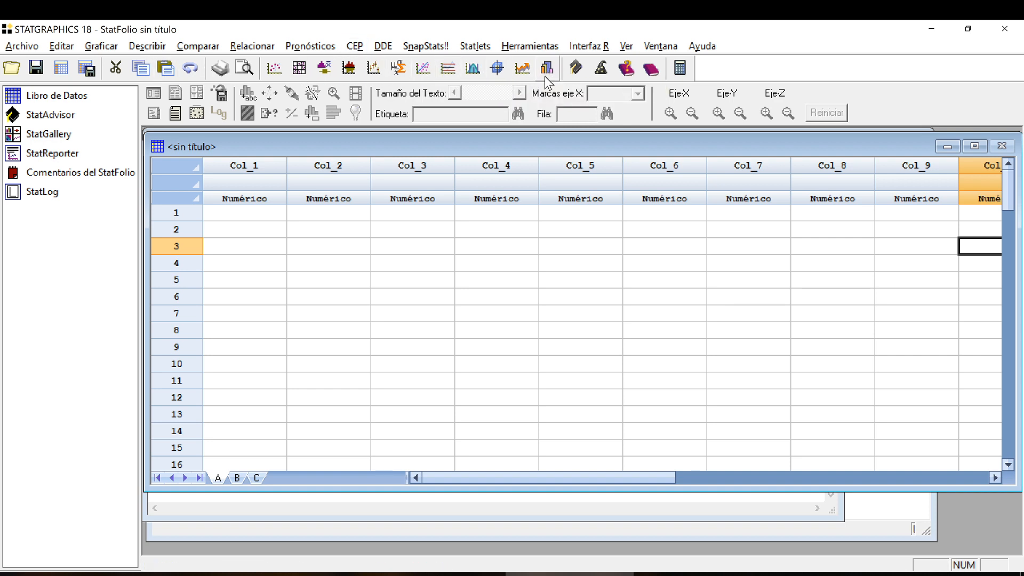
{"action": "left_click", "coordinate": [210, 51]}
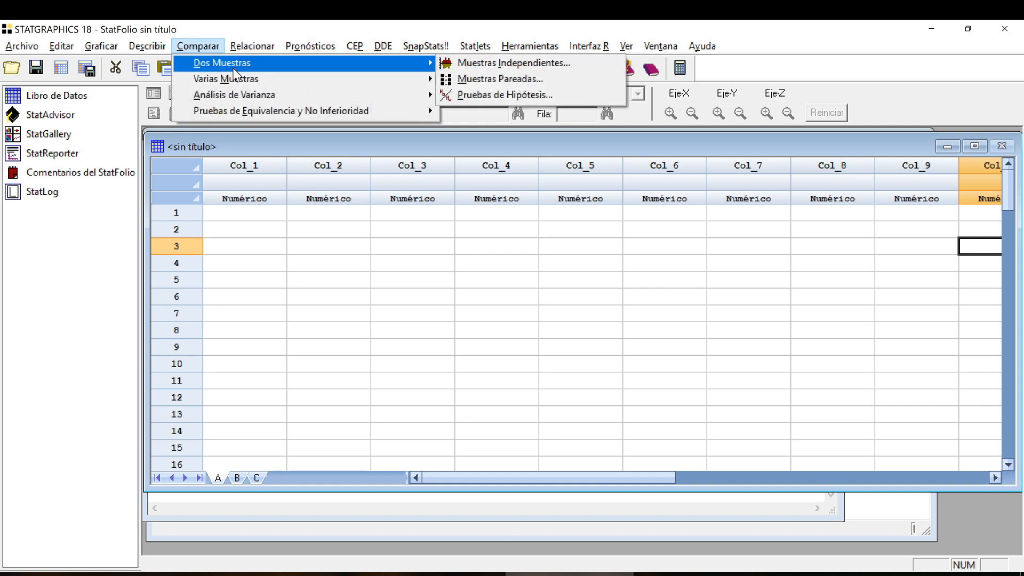
{"action": "left_click", "coordinate": [205, 48]}
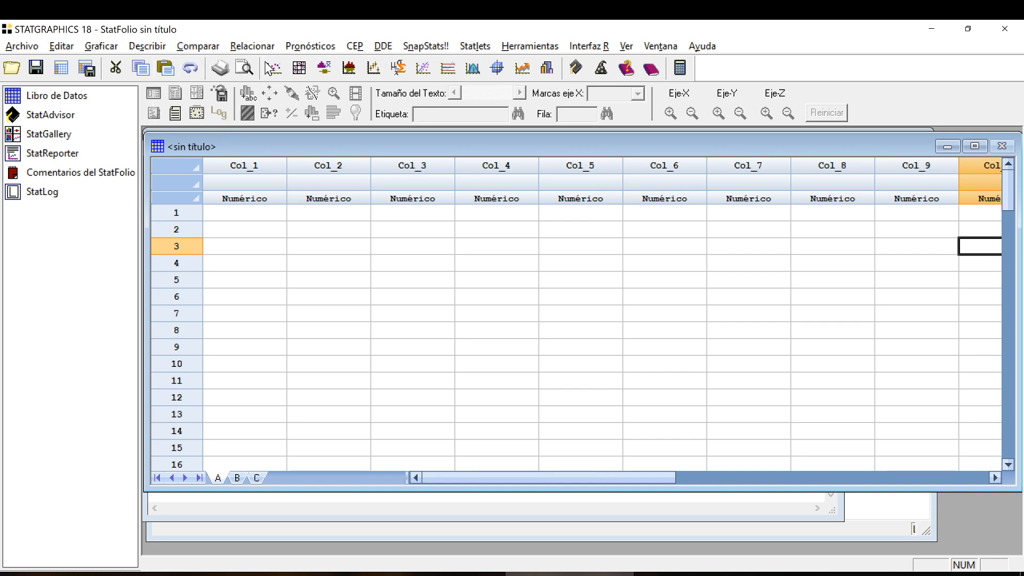
{"action": "left_click", "coordinate": [193, 48]}
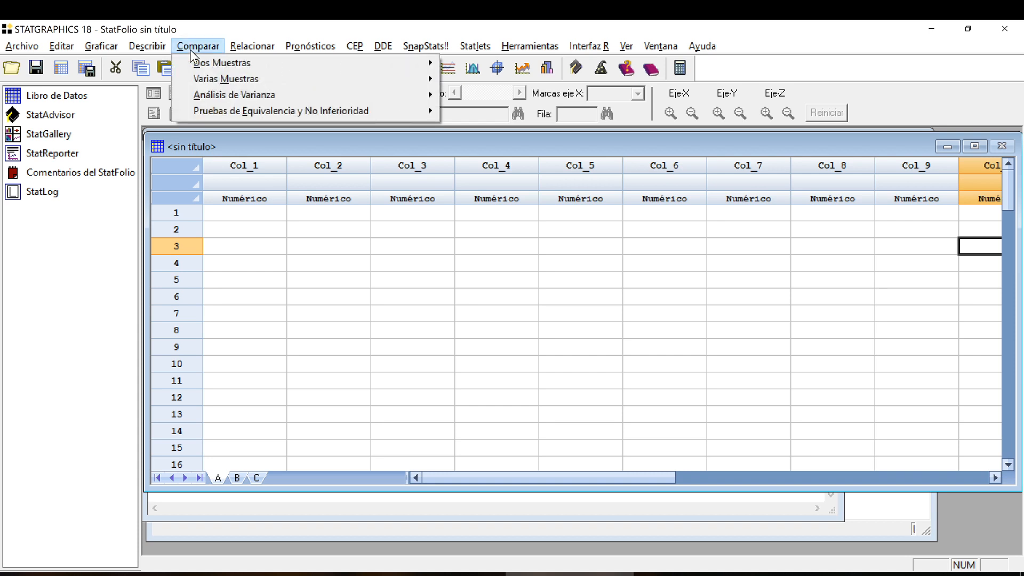
{"action": "left_click", "coordinate": [191, 50]}
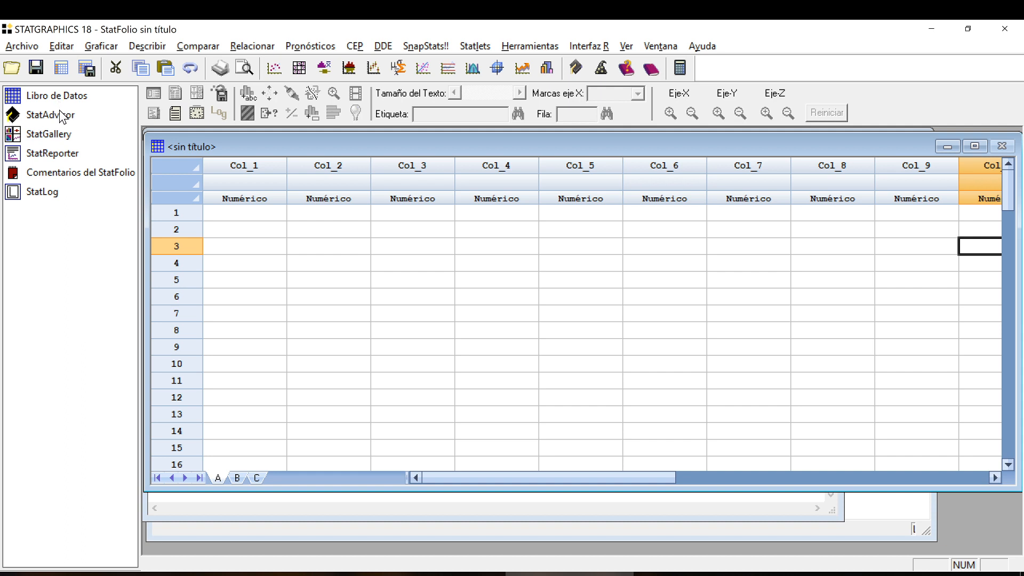
View the StatAdvisor, StatGallery, StatReporter, StatFolio comments and StatLog windows in turn to examine their contents.
{"action": "left_click", "coordinate": [43, 116]}
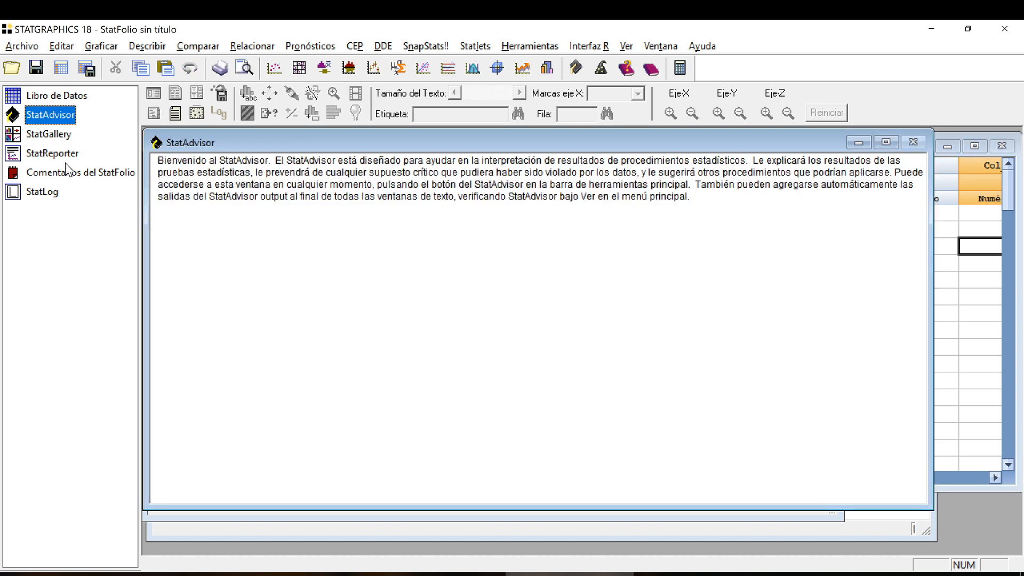
{"action": "left_click", "coordinate": [58, 137]}
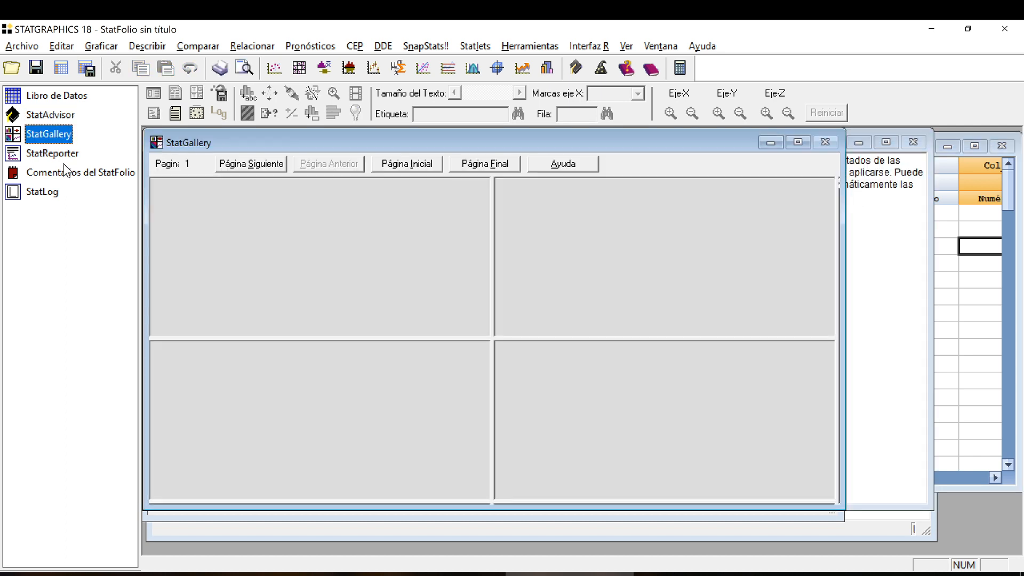
{"action": "left_click", "coordinate": [68, 153]}
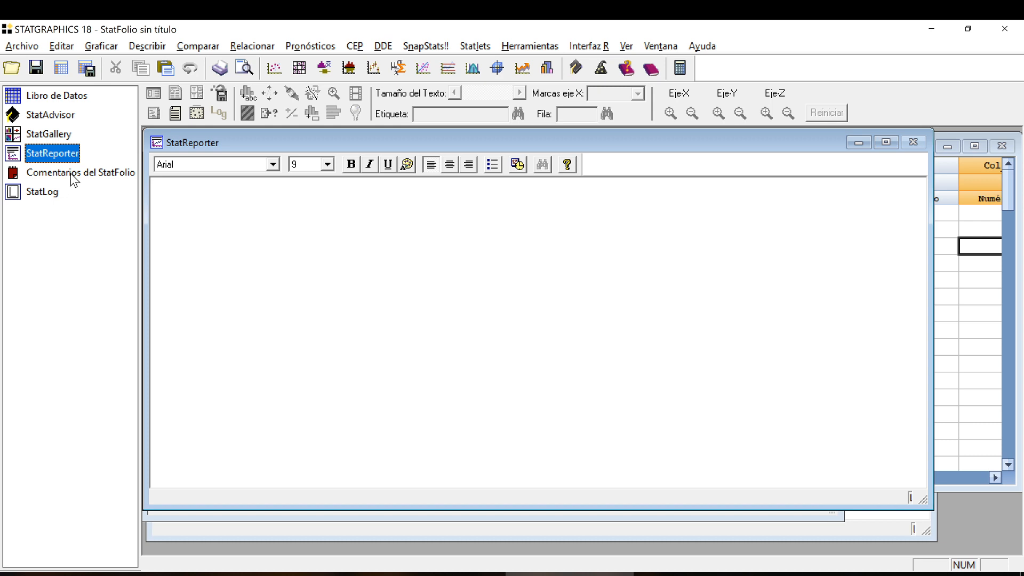
{"action": "left_click", "coordinate": [71, 173]}
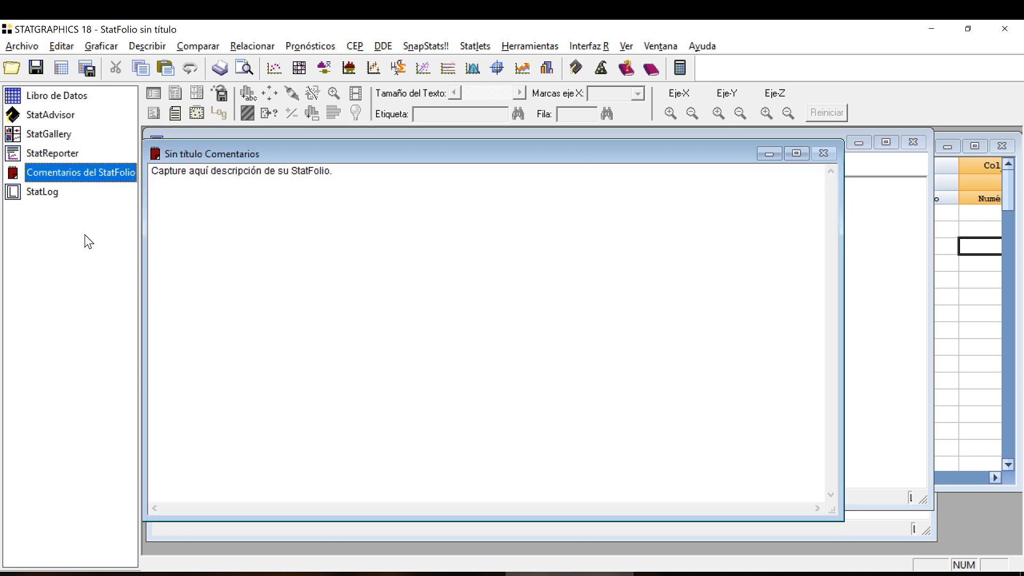
{"action": "left_click", "coordinate": [50, 197]}
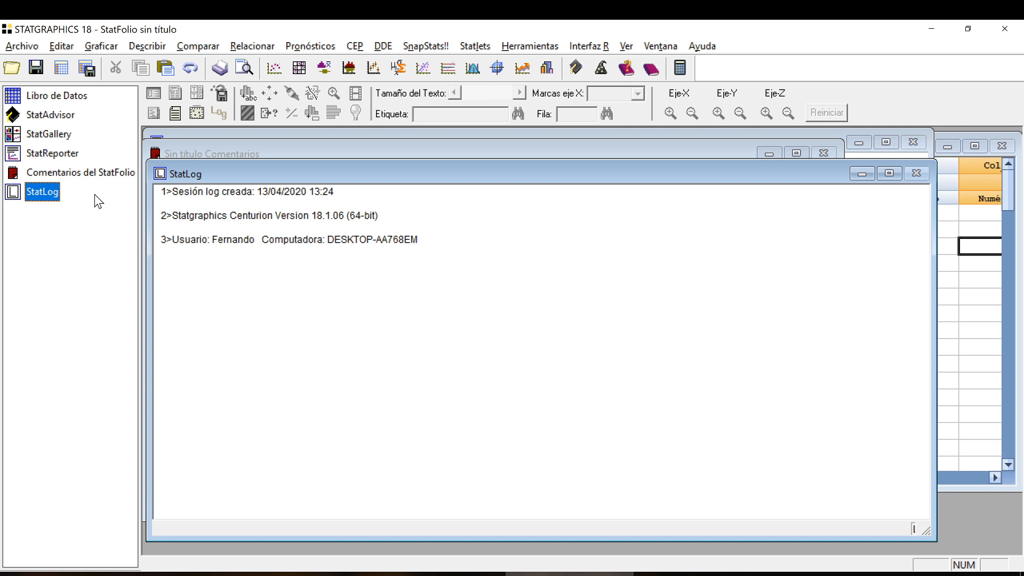
{"action": "left_click", "coordinate": [85, 174]}
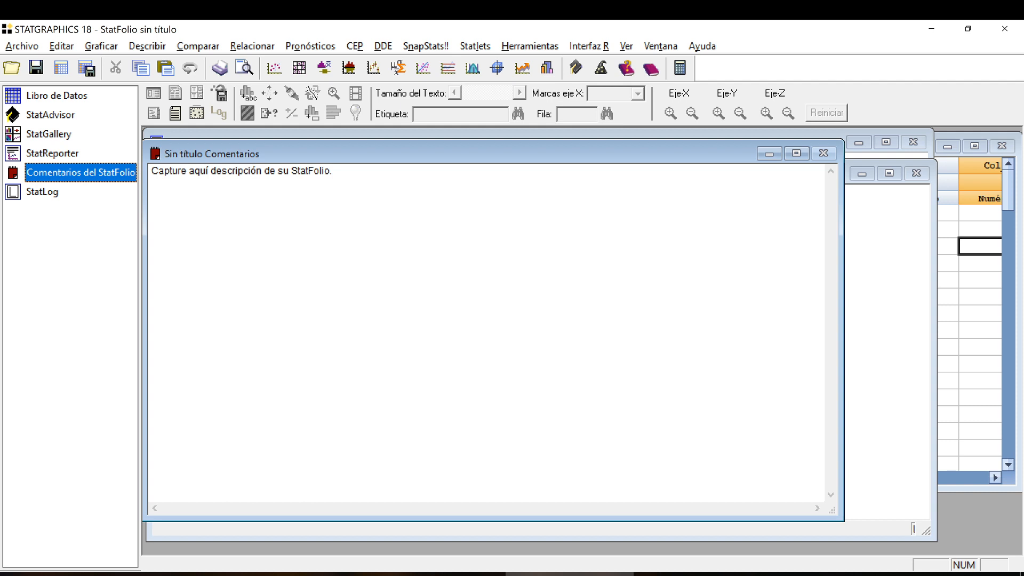
{"action": "left_click", "coordinate": [53, 153]}
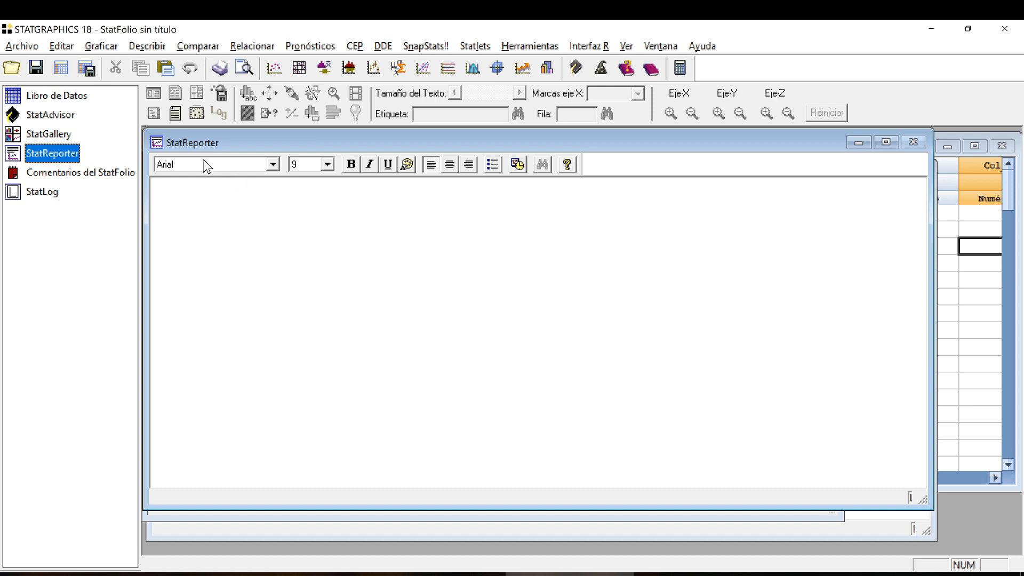
{"action": "left_click", "coordinate": [63, 135]}
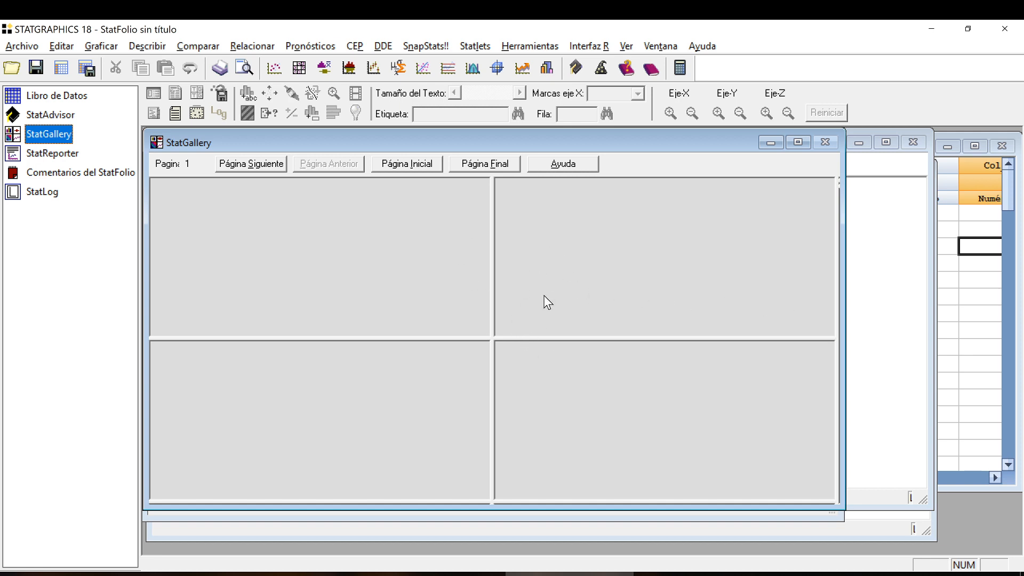
{"action": "left_click", "coordinate": [70, 122]}
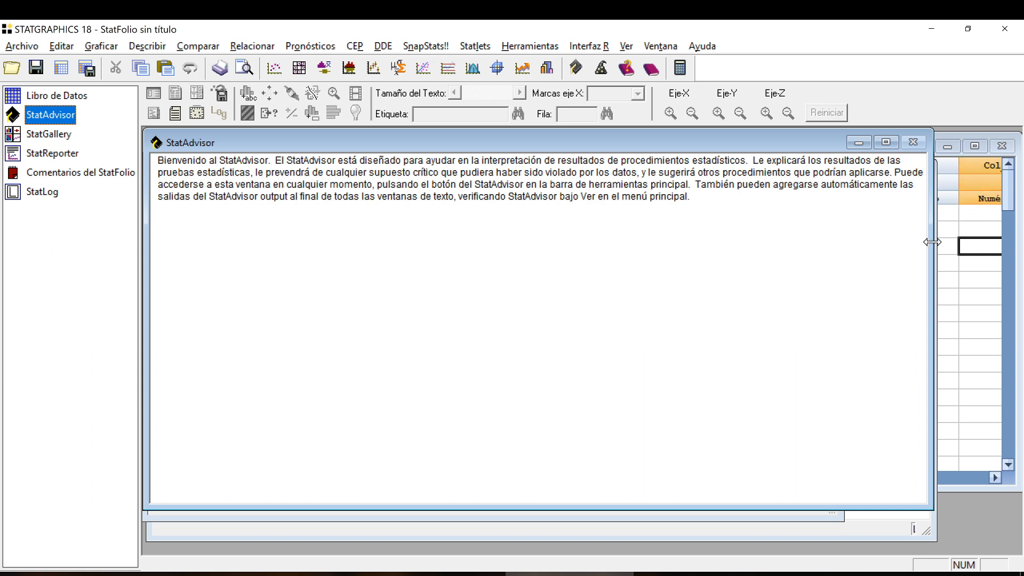
Return to the data sheet and enter 12, 3, 4, 8 and 9 in rows 1 to 5 of Col_1.
{"action": "left_click", "coordinate": [958, 226]}
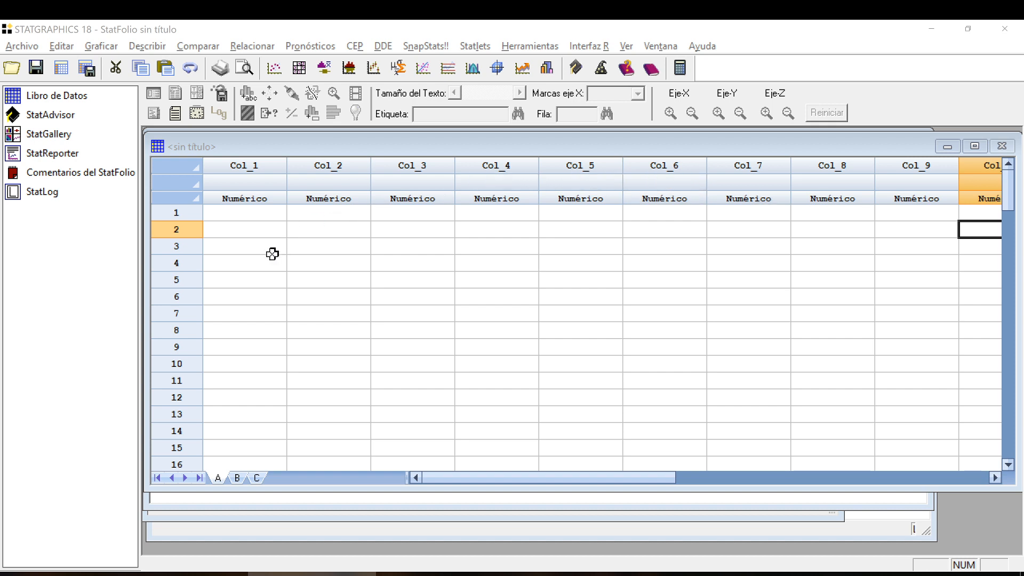
{"action": "left_click", "coordinate": [251, 213]}
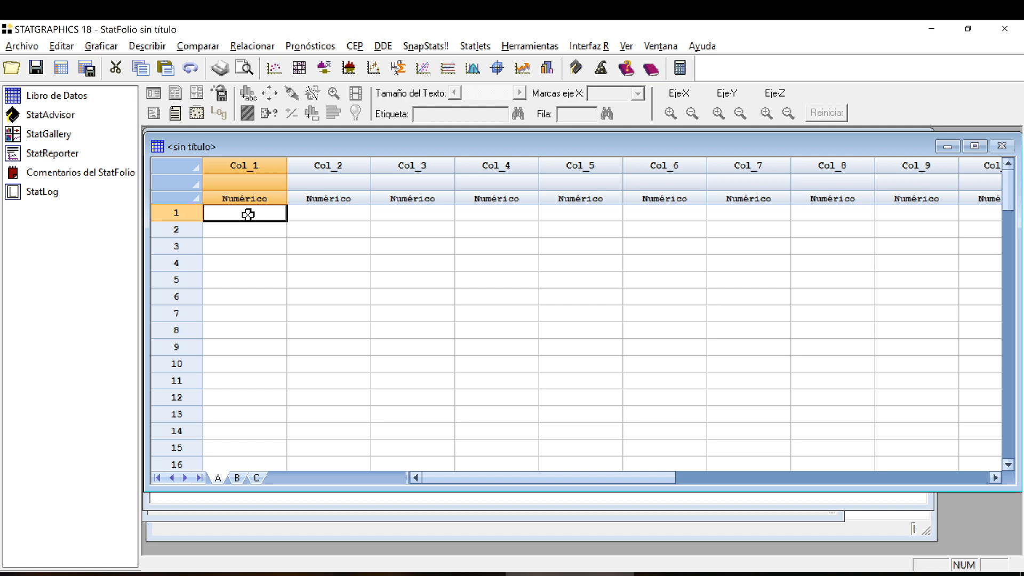
{"action": "type", "text": "12"}
{"action": "key", "text": "Return"}
{"action": "type", "text": "3"}
{"action": "key", "text": "Return"}
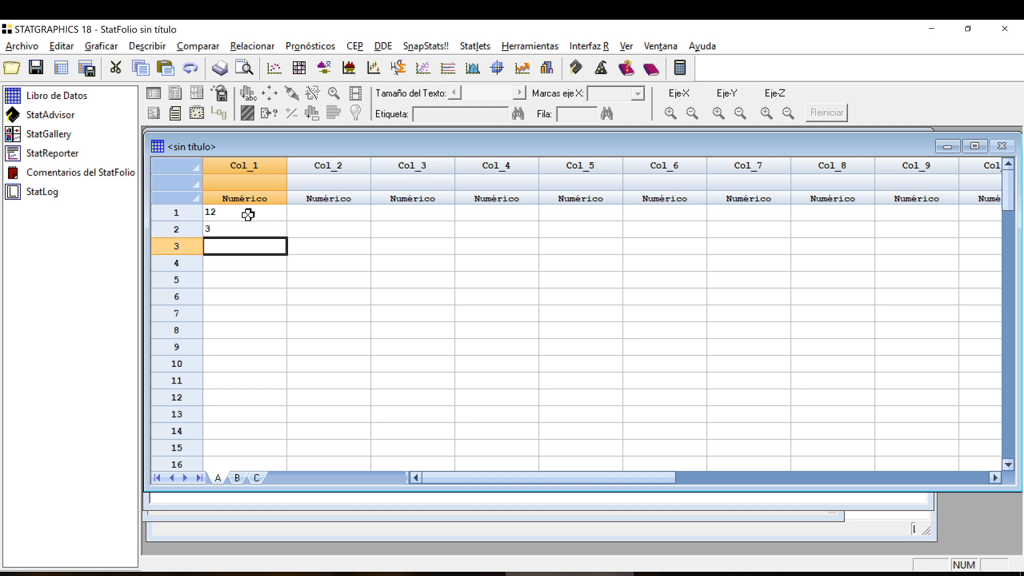
{"action": "type", "text": "4"}
{"action": "key", "text": "Return"}
{"action": "type", "text": "8"}
{"action": "key", "text": "Return"}
{"action": "type", "text": "9"}
{"action": "key", "text": "Return"}
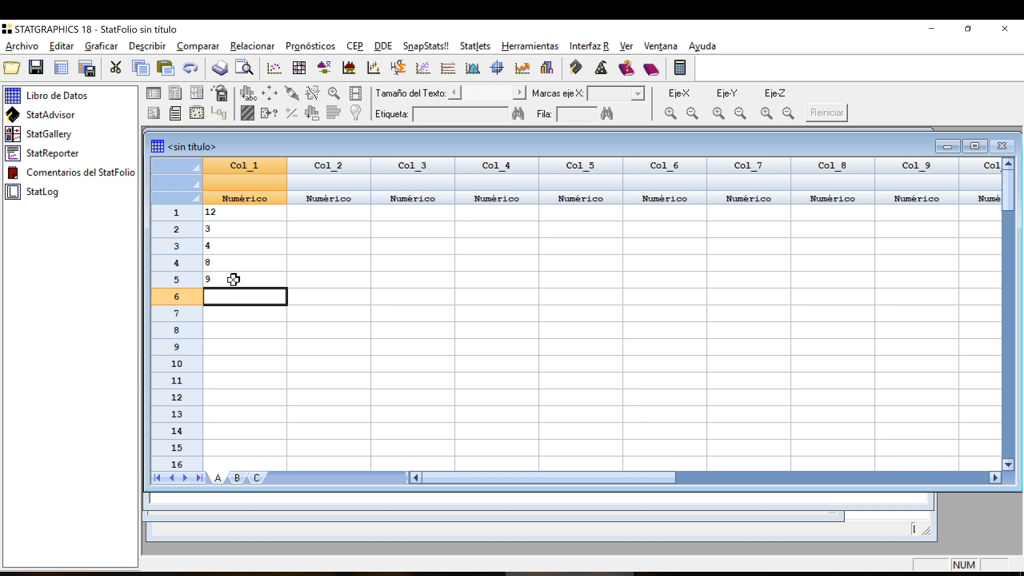
Open the column settings of Col_1 and name the column Longitud.
{"action": "right_click", "coordinate": [243, 168]}
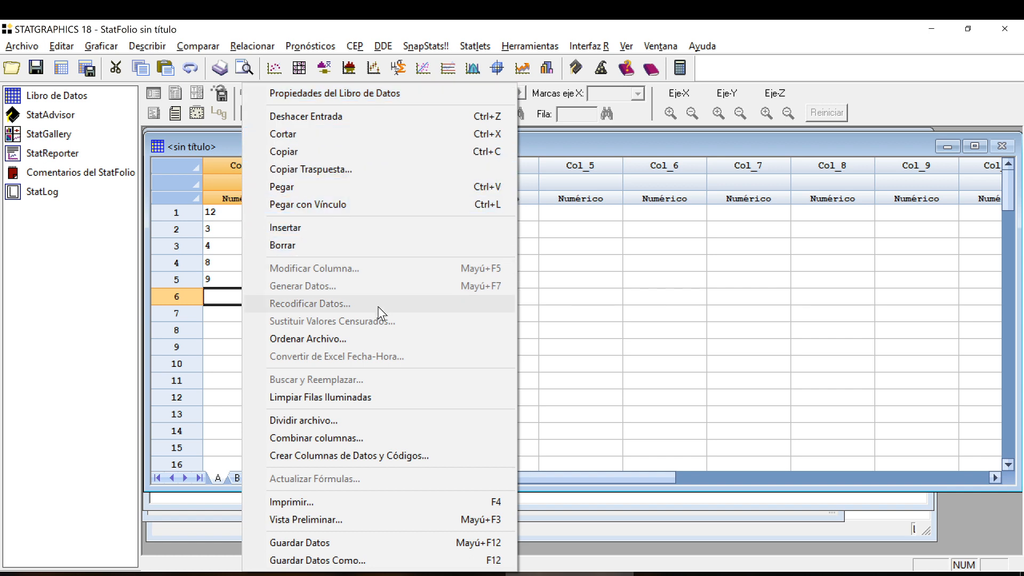
{"action": "left_click", "coordinate": [225, 162]}
{"action": "right_click", "coordinate": [223, 161]}
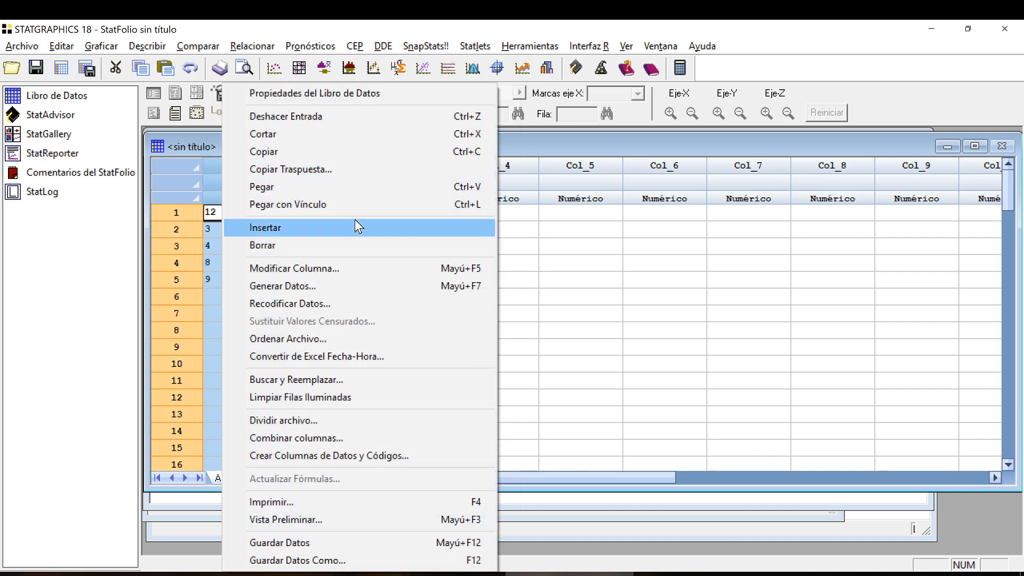
{"action": "left_click", "coordinate": [364, 267]}
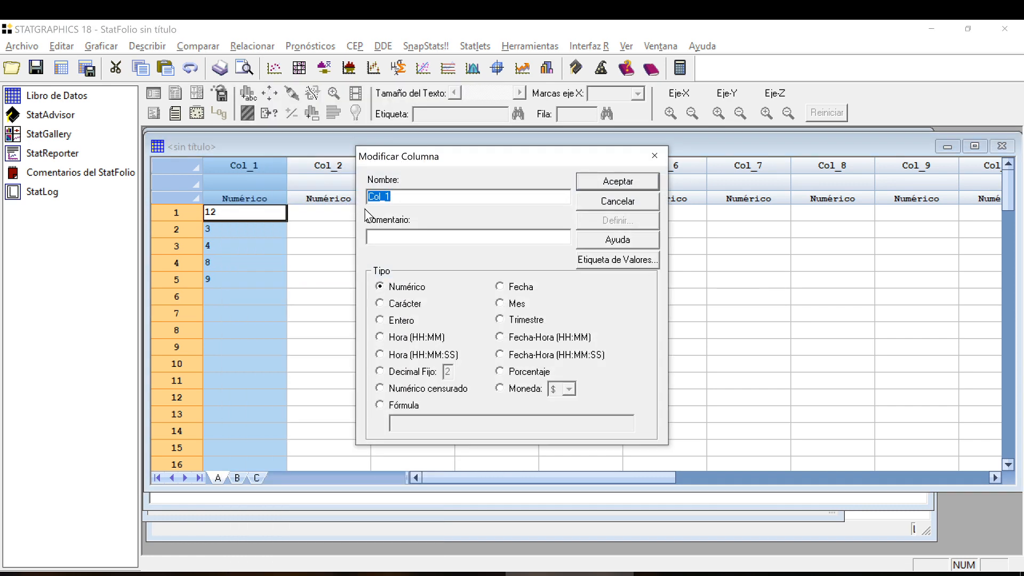
{"action": "left_click_drag", "start_coordinate": [420, 160], "coordinate": [416, 114]}
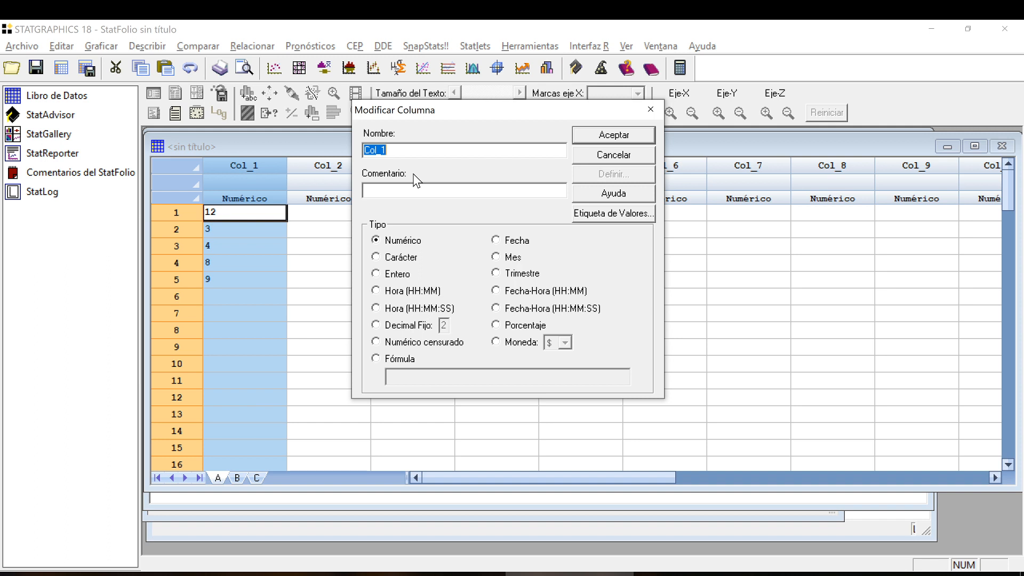
{"action": "type", "text": "Longitud"}
{"action": "double_click", "coordinate": [385, 151]}
Enter "Longitud del tallo en cm" as the column's comment.
{"action": "left_click", "coordinate": [404, 191]}
{"action": "type", "text": "Longitud del tallo en cm"}
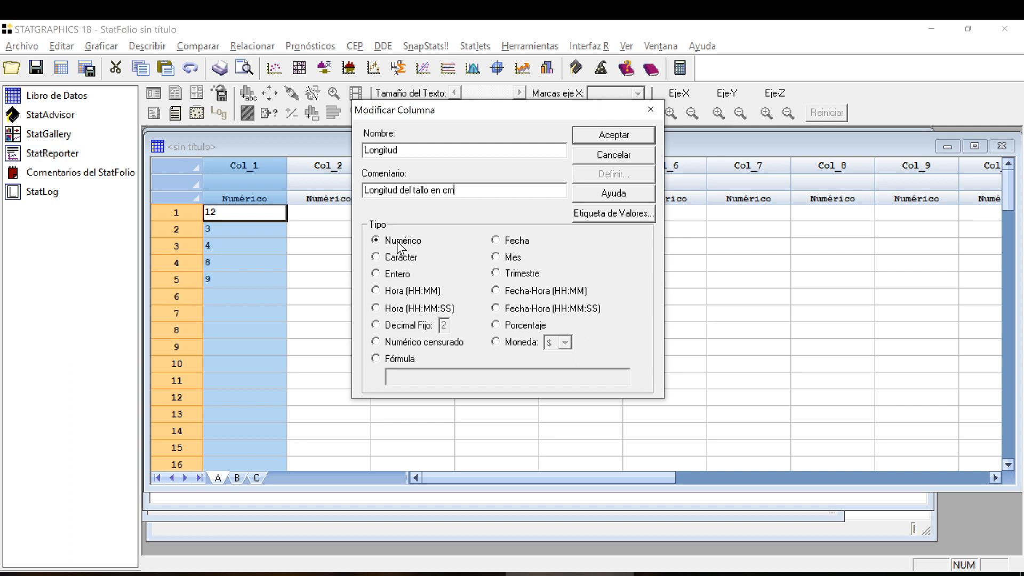
Examine the available column types by trying options such as Entero, Carácter, Hora (HH:MM), Fecha-Hora (HH:MM), Mes and Trimestre.
{"action": "left_click", "coordinate": [399, 275]}
{"action": "left_click", "coordinate": [401, 242]}
{"action": "left_click", "coordinate": [404, 259]}
{"action": "left_click", "coordinate": [496, 247]}
{"action": "left_click", "coordinate": [431, 292]}
{"action": "left_click", "coordinate": [525, 295]}
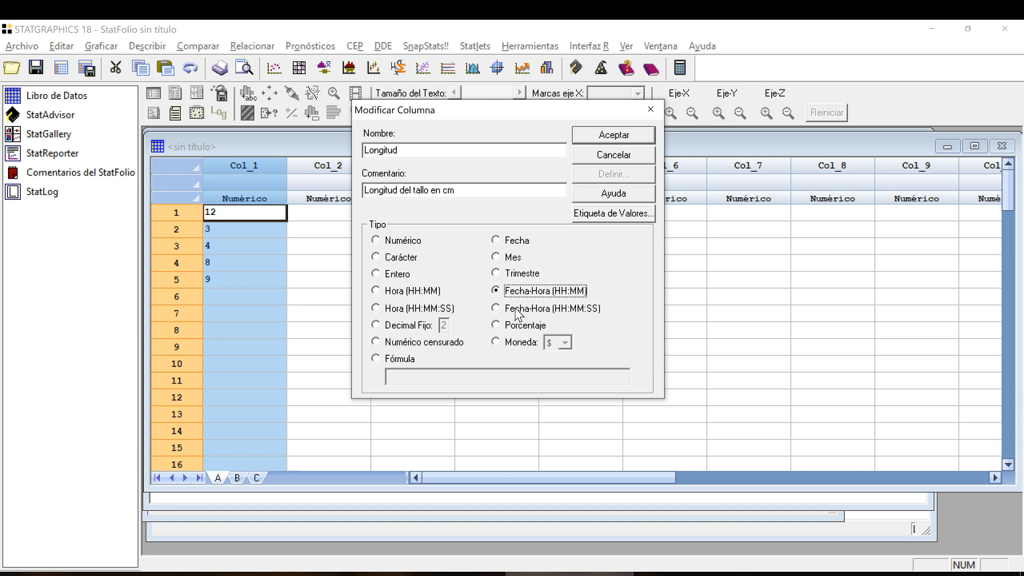
{"action": "left_click", "coordinate": [510, 260]}
{"action": "left_click", "coordinate": [510, 274]}
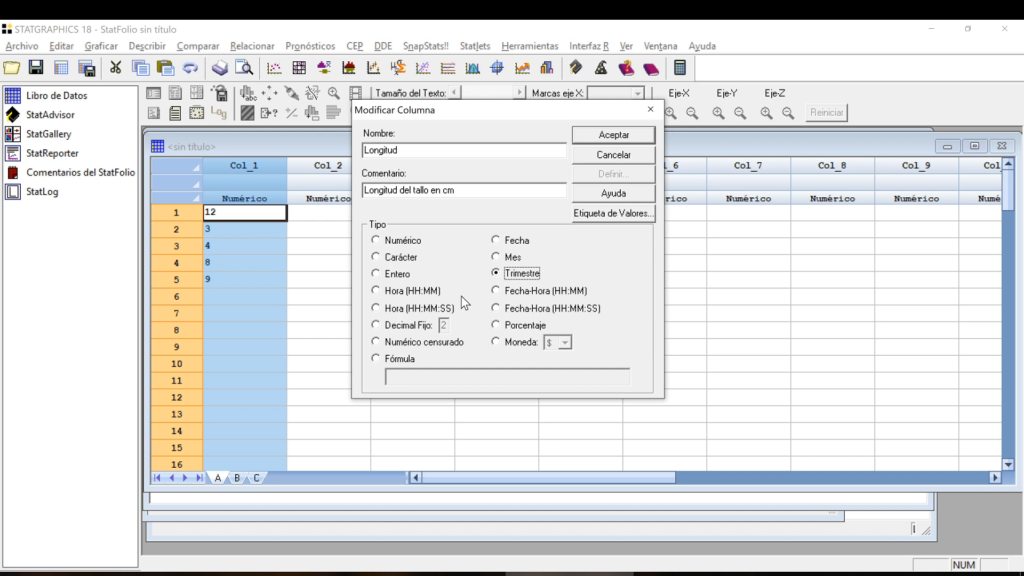
Set the column's type to Numérico and apply the column settings.
{"action": "left_click", "coordinate": [378, 242]}
{"action": "left_click", "coordinate": [375, 259]}
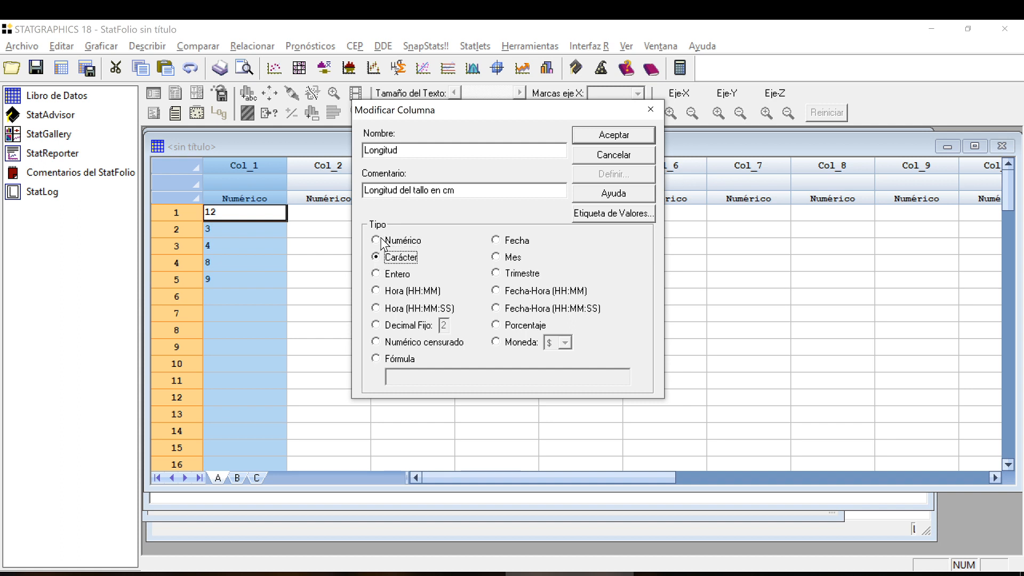
{"action": "left_click", "coordinate": [380, 241]}
{"action": "left_click", "coordinate": [618, 136]}
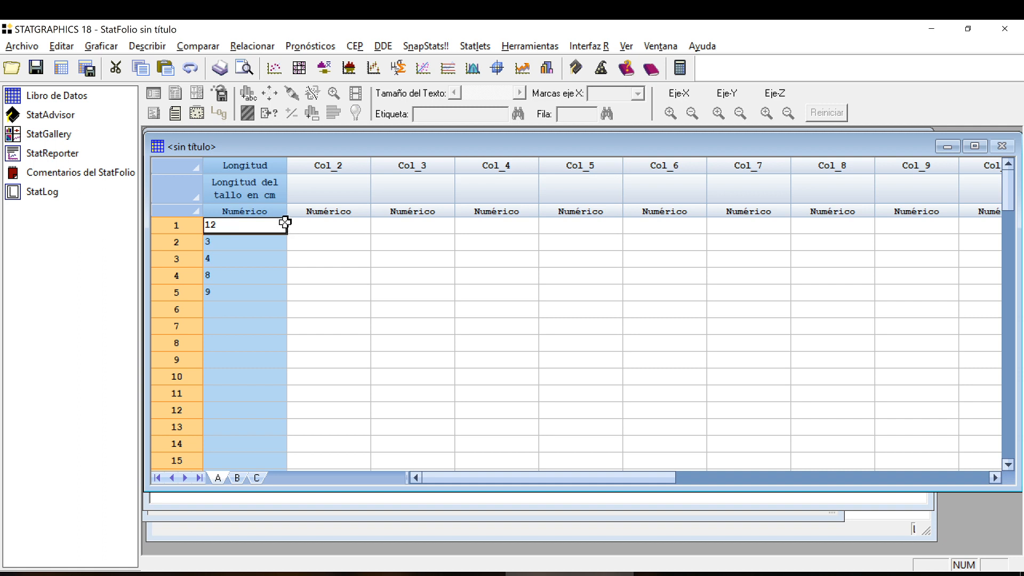
View the settings of the Longitud column again and highlight its values in rows 1 to 5.
{"action": "double_click", "coordinate": [248, 168]}
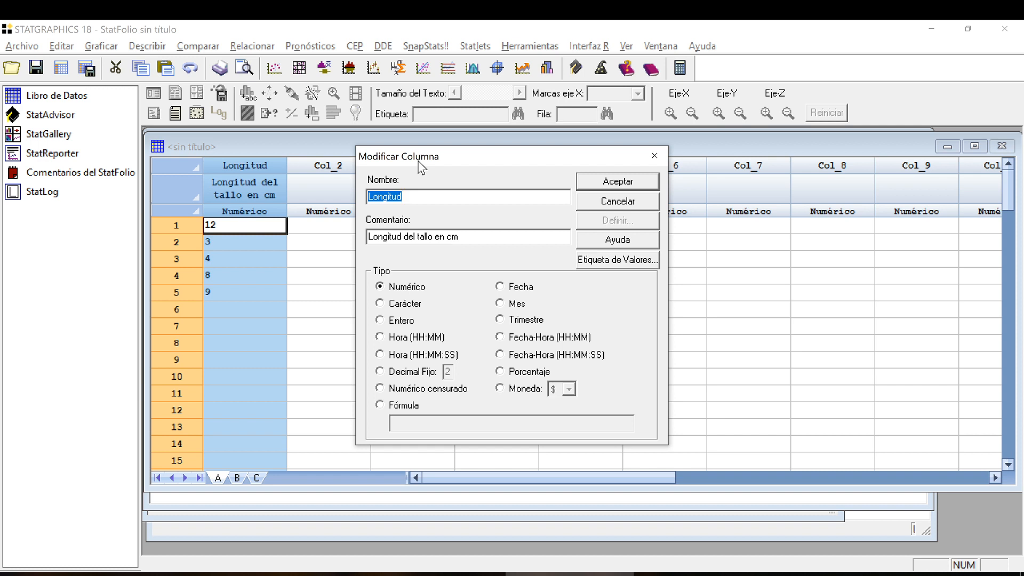
{"action": "left_click", "coordinate": [655, 155]}
{"action": "left_click", "coordinate": [274, 257]}
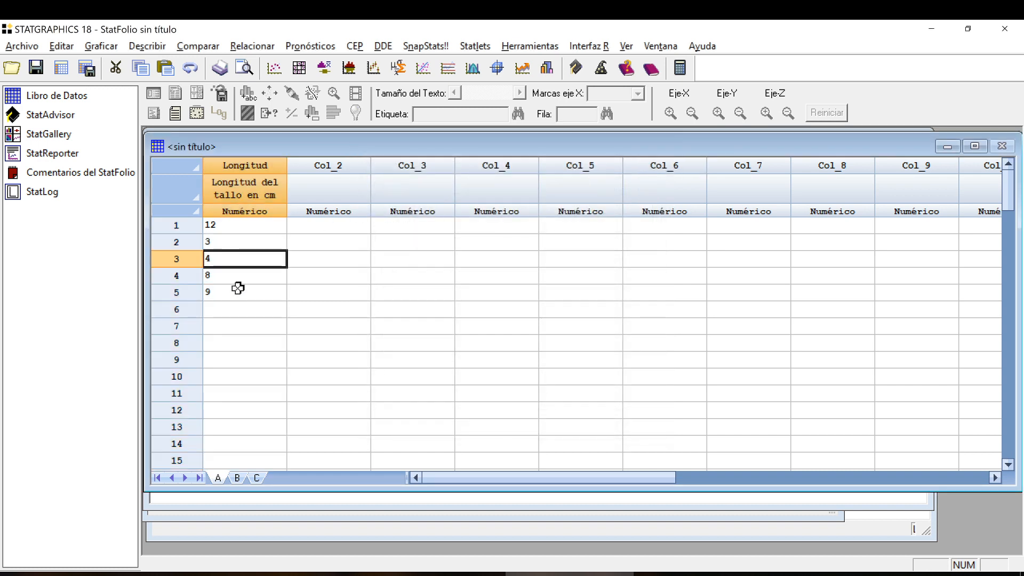
{"action": "left_click_drag", "start_coordinate": [245, 223], "coordinate": [234, 296]}
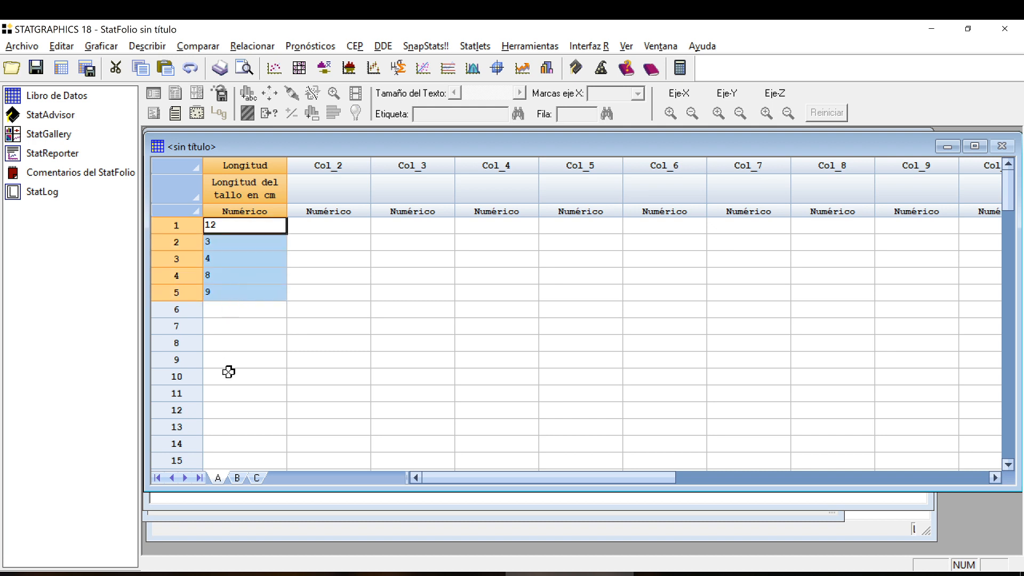
{"action": "left_click", "coordinate": [261, 282]}
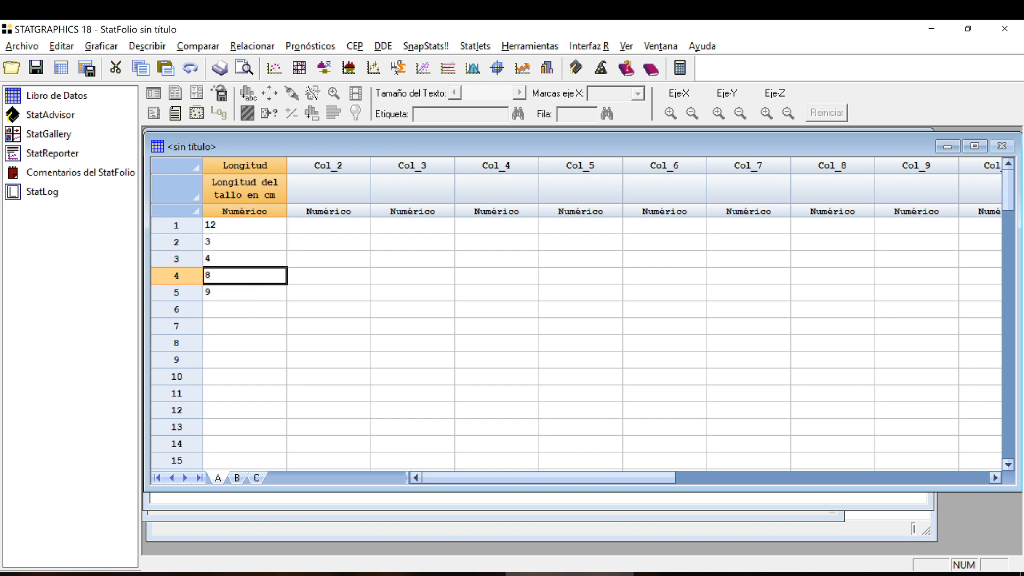
Copy cells C2:C46 from the Excel sheet 1Tiempo recuperación enfermedad and paste them into the STATGRAPHICS Longitud column from row 1.
{"action": "key", "text": "alt+Tab"}
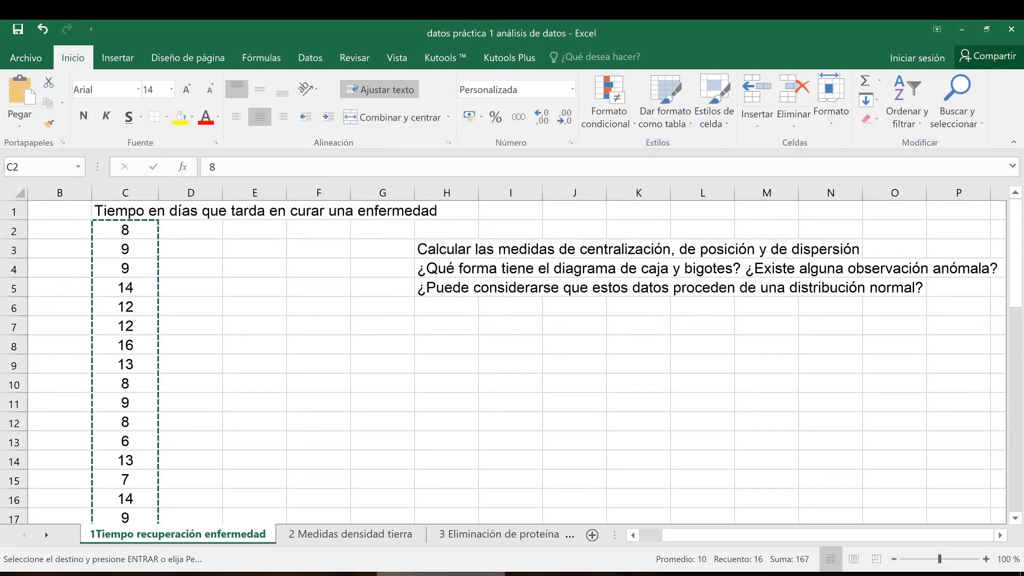
{"action": "left_click_drag", "start_coordinate": [138, 229], "coordinate": [125, 459]}
{"action": "key", "text": "ctrl+c"}
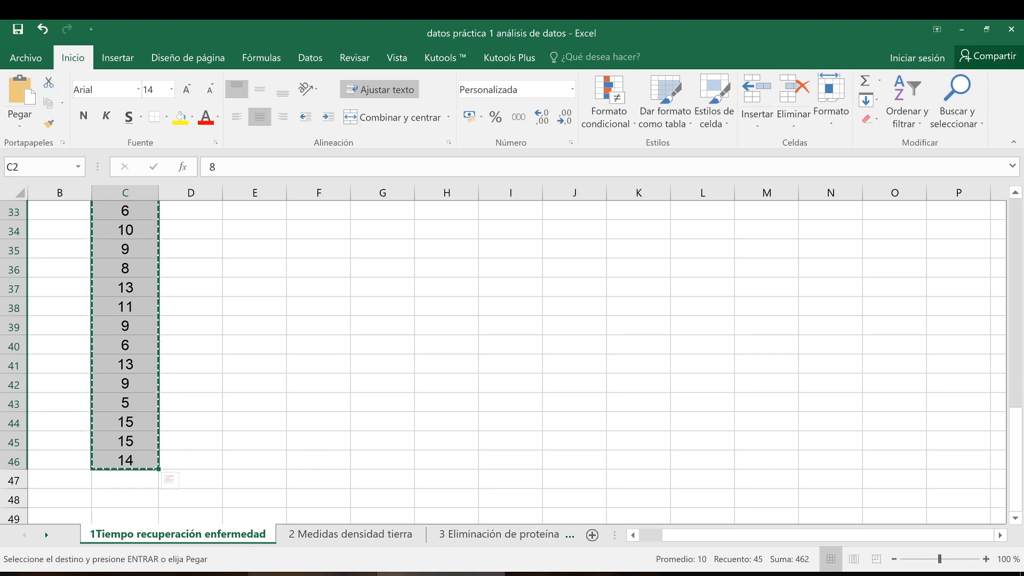
{"action": "mouse_move", "coordinate": [441, 574]}
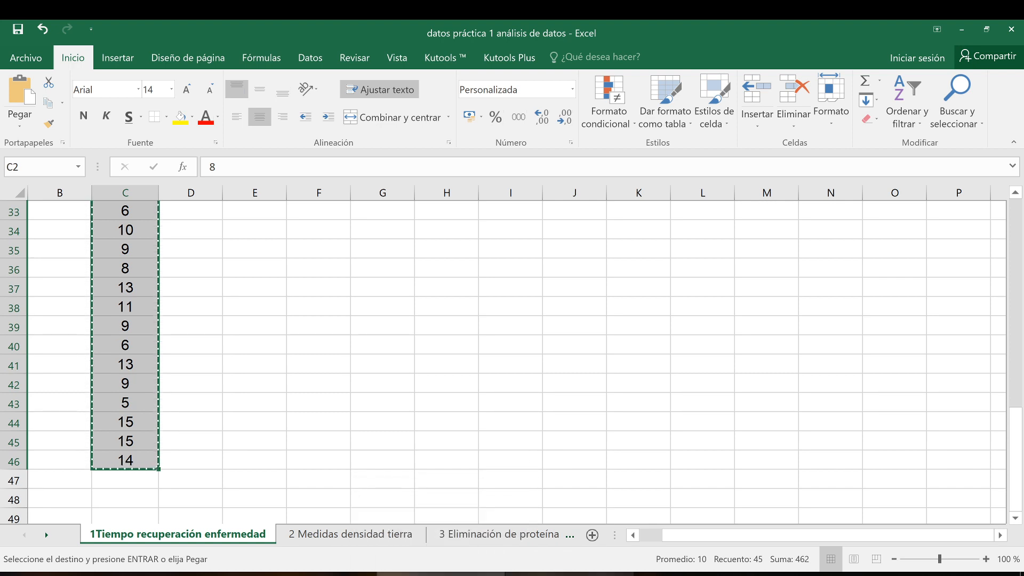
{"action": "left_click", "coordinate": [555, 574]}
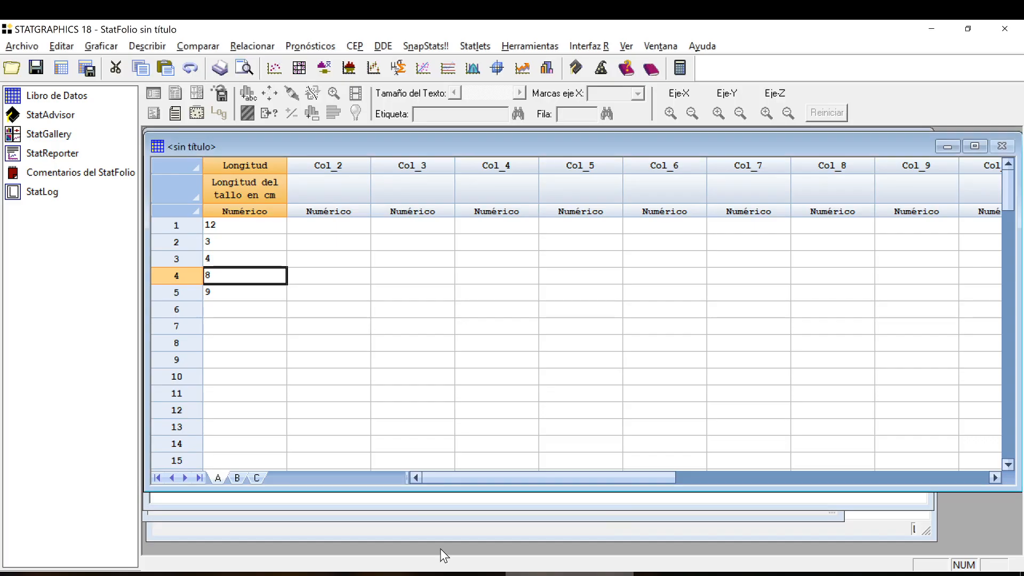
{"action": "left_click", "coordinate": [257, 223]}
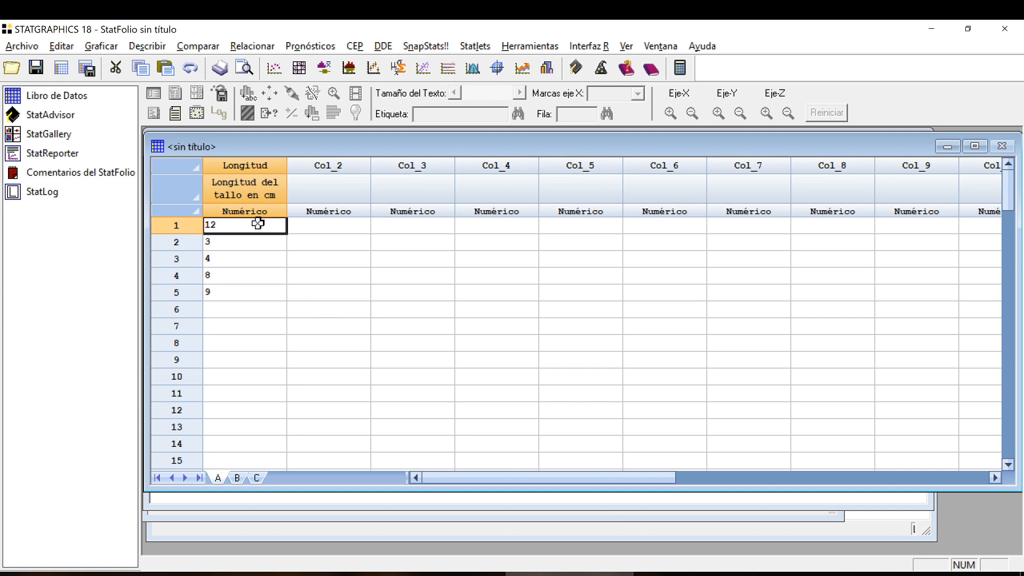
{"action": "key", "text": "ctrl+v"}
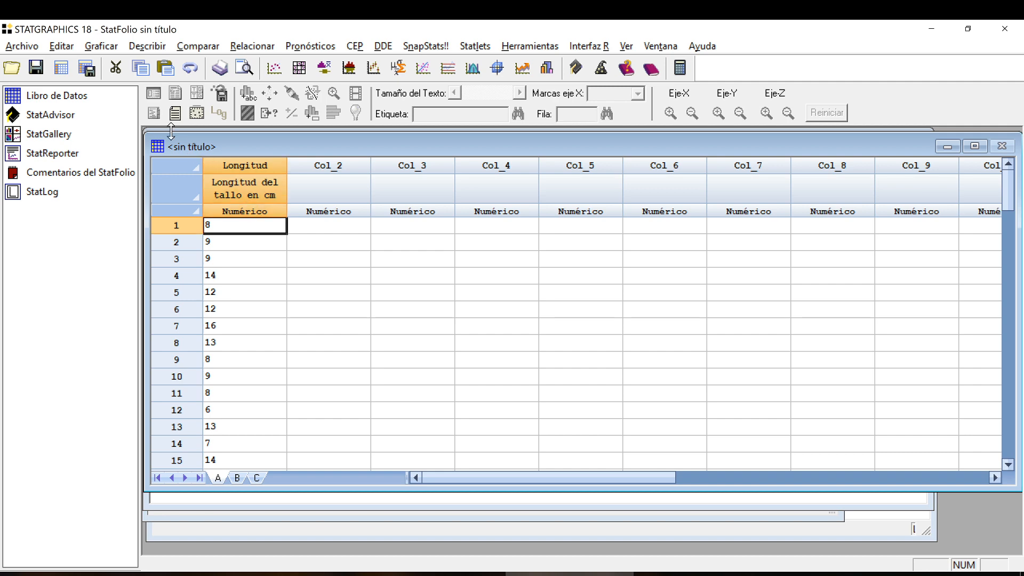
{"action": "left_click", "coordinate": [64, 47]}
{"action": "left_click", "coordinate": [64, 47]}
{"action": "right_click", "coordinate": [258, 230]}
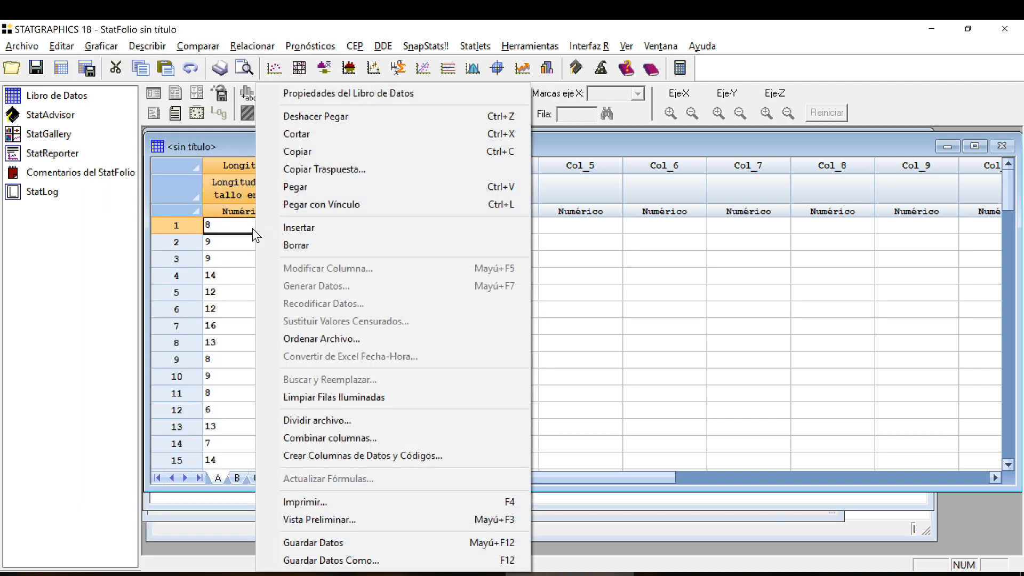
{"action": "left_click", "coordinate": [241, 223]}
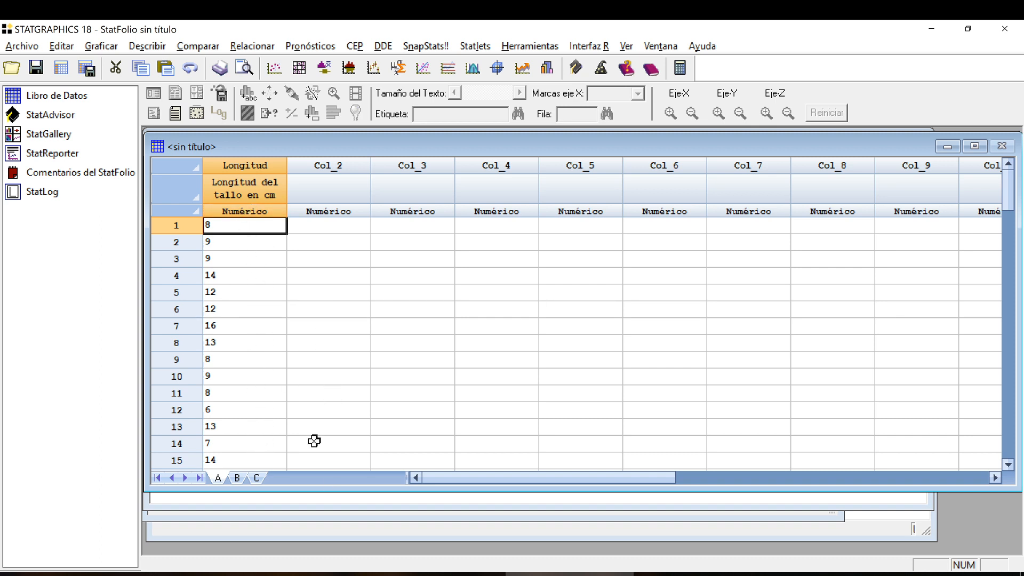
Switch to Excel, copy cells C1:C46 including the heading text, and return to STATGRAPHICS.
{"action": "mouse_move", "coordinate": [441, 574]}
{"action": "left_click", "coordinate": [441, 528]}
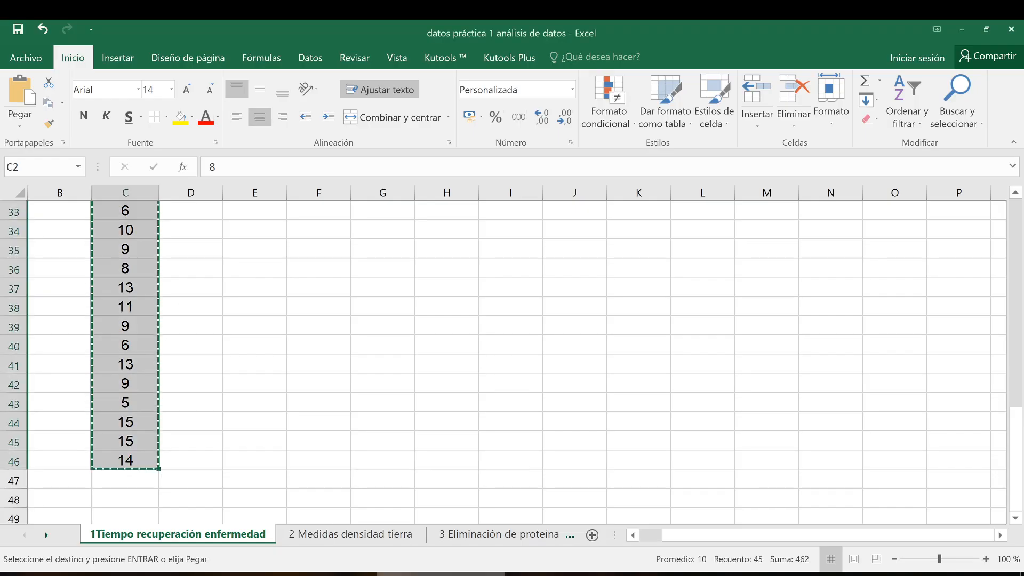
{"action": "scroll", "coordinate": [164, 345], "scroll_direction": "up", "scroll_amount": 11}
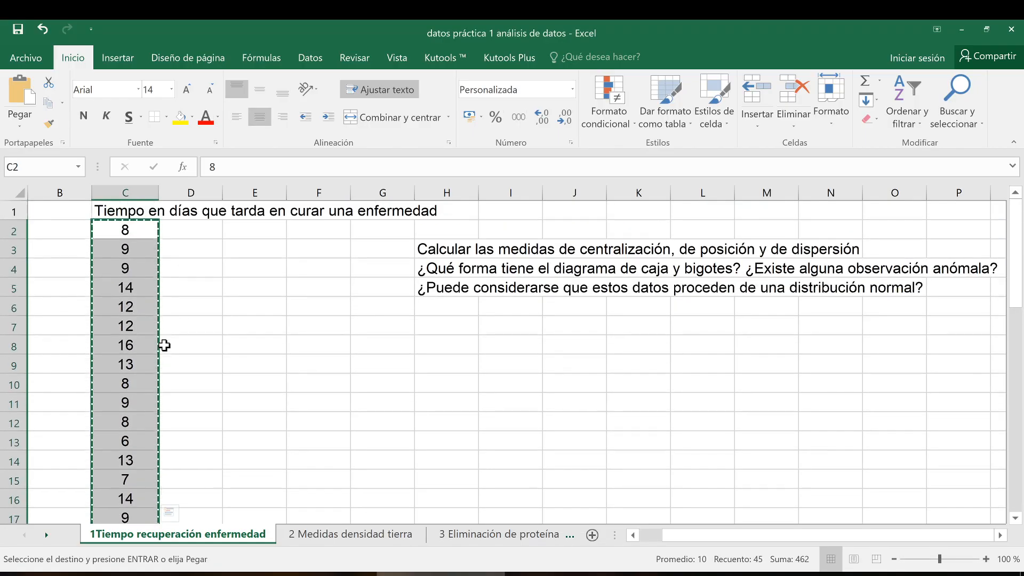
{"action": "left_click", "coordinate": [128, 209]}
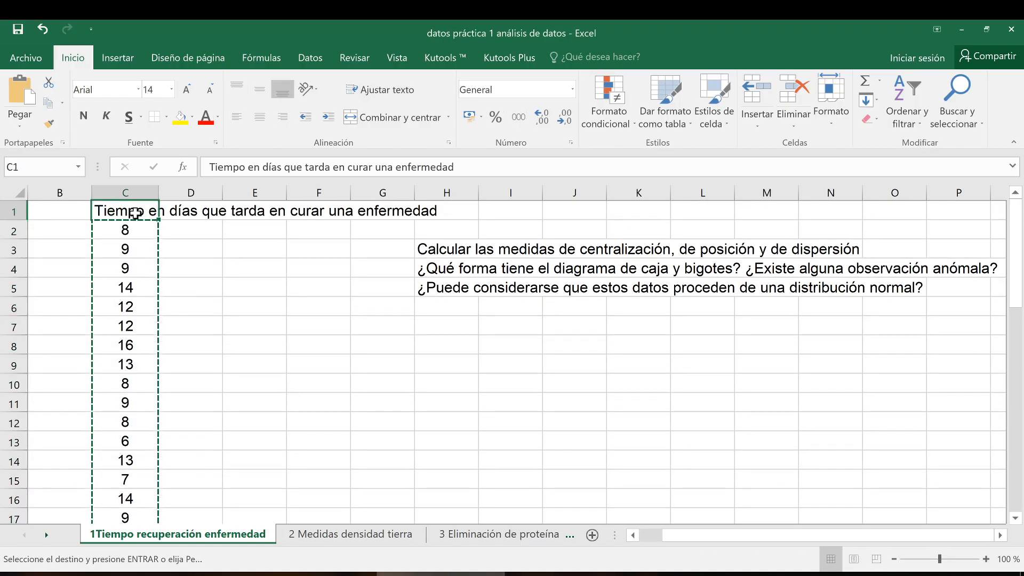
{"action": "mouse_move", "coordinate": [128, 209]}
{"action": "left_mouse_down"}
{"action": "mouse_move", "coordinate": [143, 541]}
{"action": "mouse_move", "coordinate": [122, 476]}
{"action": "left_mouse_up"}
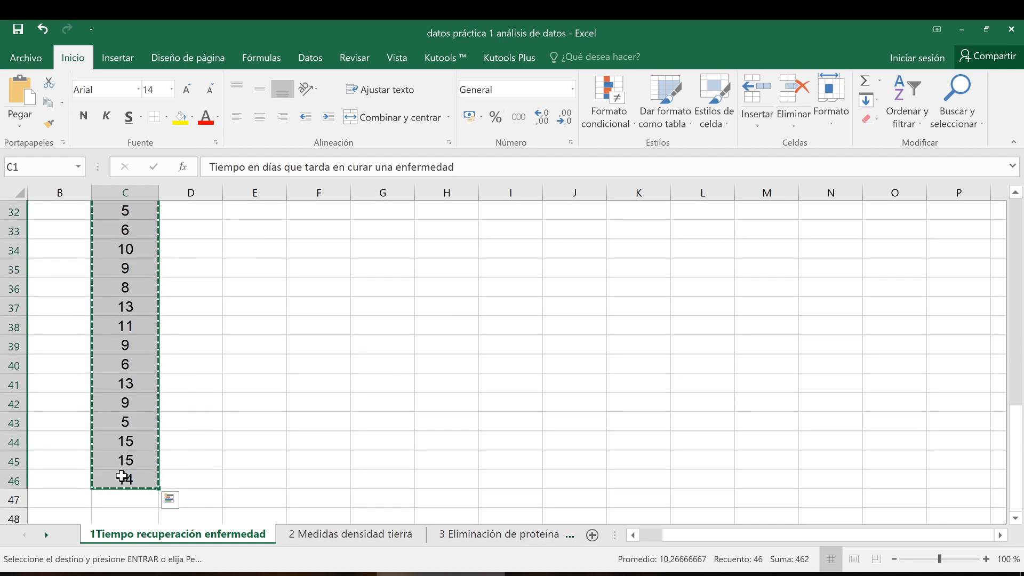
{"action": "key", "text": "alt+Tab"}
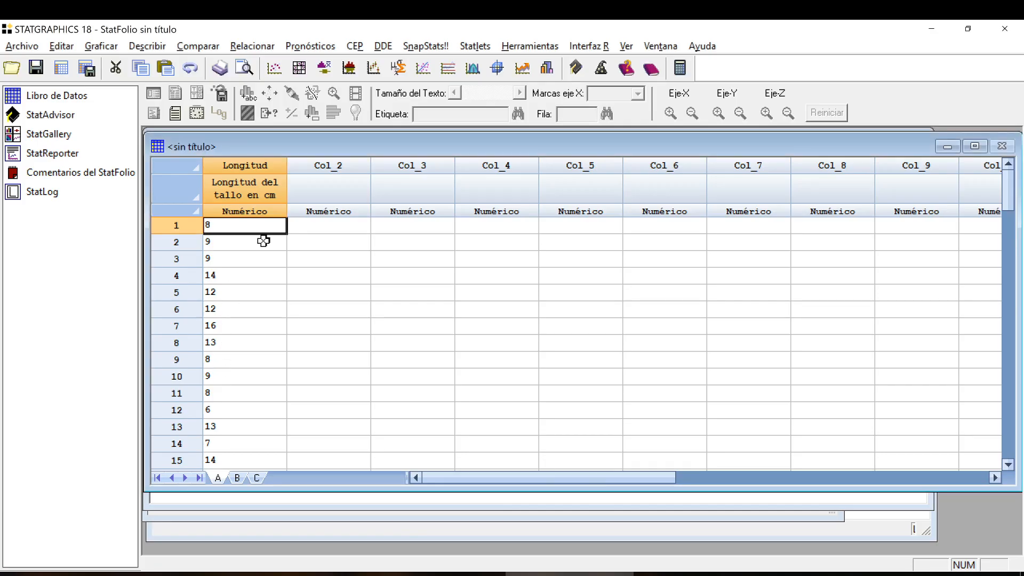
Try pasting the copied heading and values into Col_2 from row 1, and undo the paste.
{"action": "left_click", "coordinate": [340, 226]}
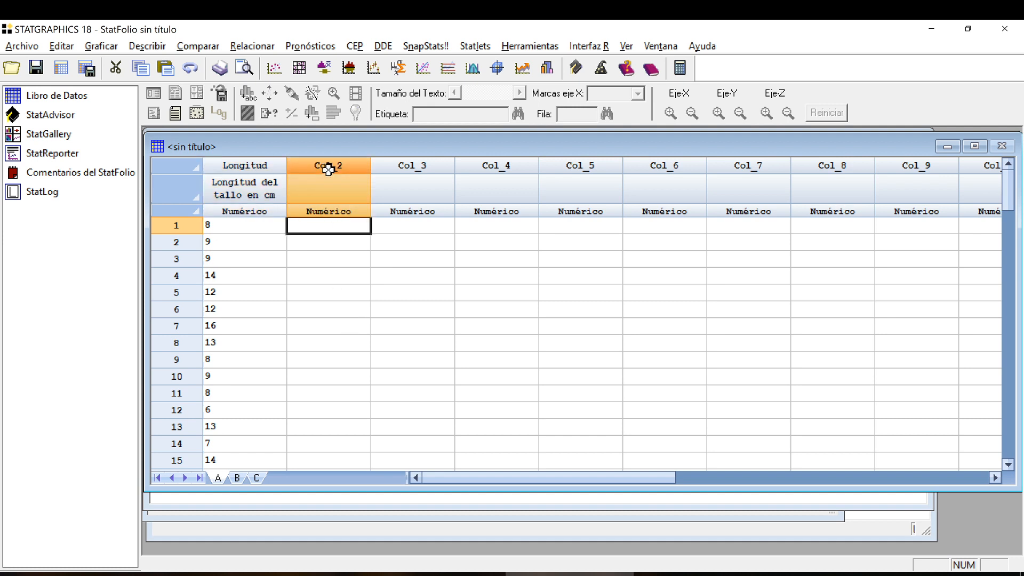
{"action": "key", "text": "ctrl+v"}
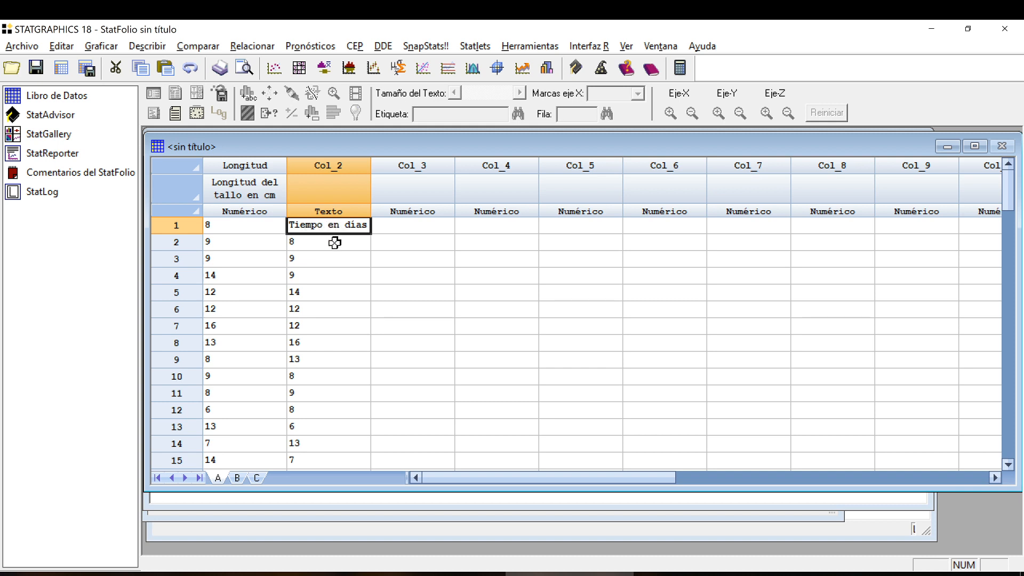
{"action": "key", "text": "ctrl+z"}
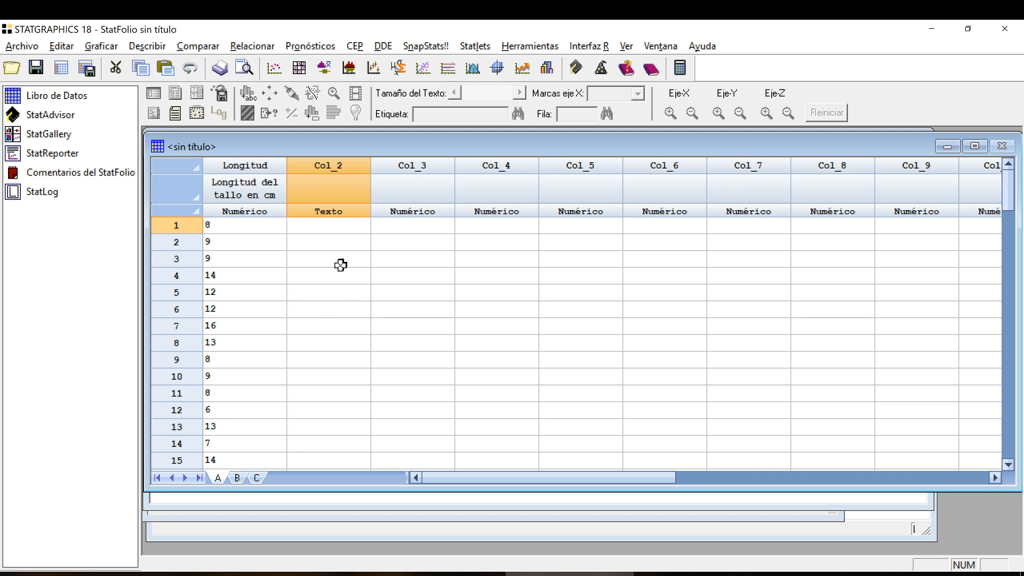
Set the type of Col_2 to Numérico in its column settings.
{"action": "double_click", "coordinate": [327, 211]}
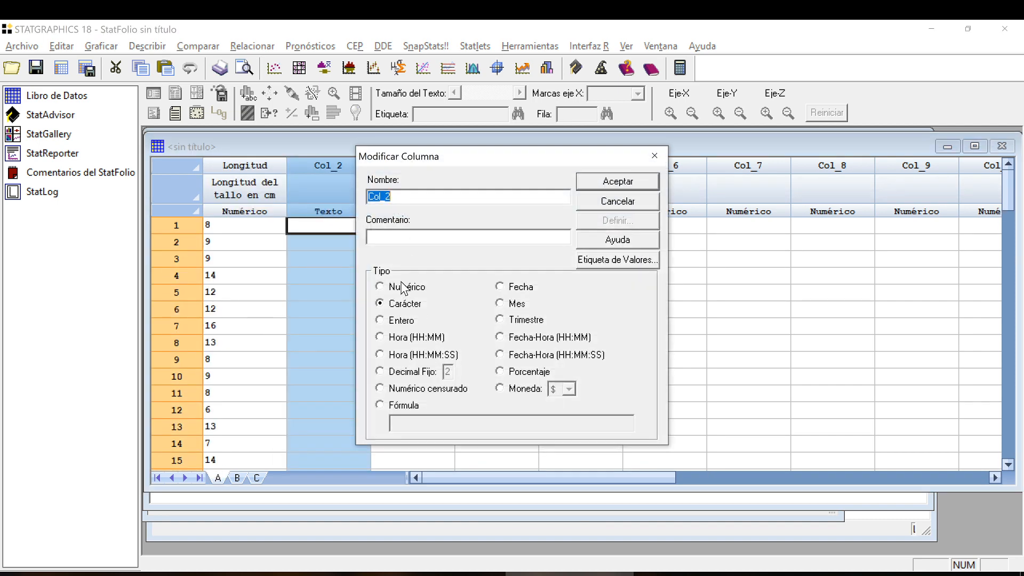
{"action": "left_click", "coordinate": [404, 286]}
{"action": "left_click", "coordinate": [618, 181]}
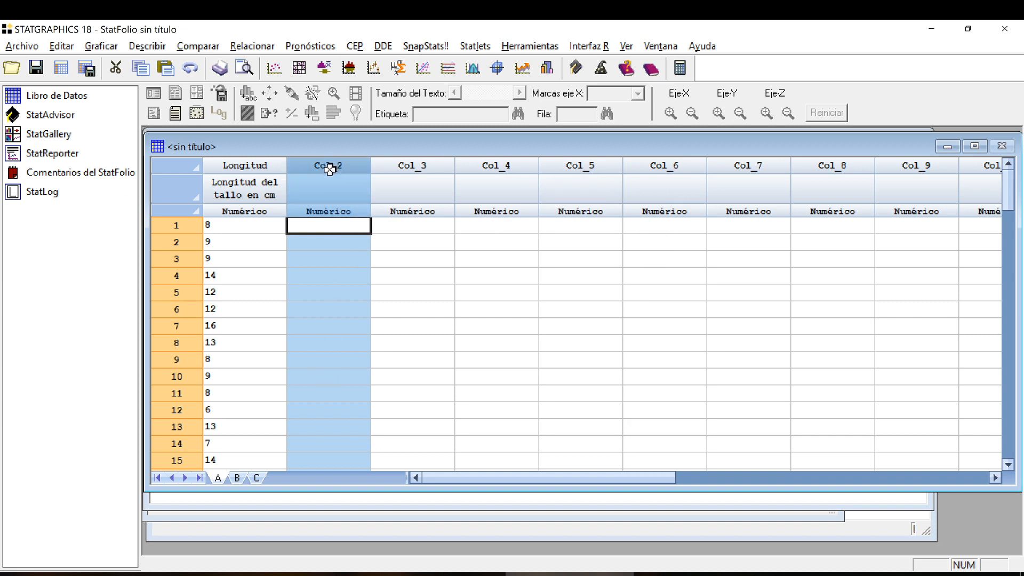
Paste the copied Excel heading and values into the Col_2 column, including only the column names (Nombres de columna).
{"action": "key", "text": "ctrl+v"}
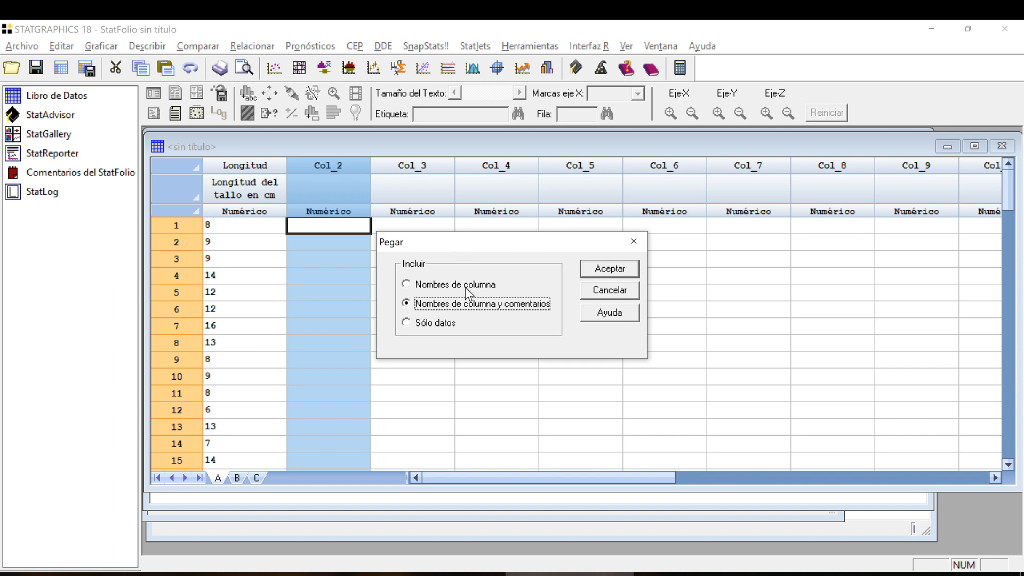
{"action": "left_click", "coordinate": [450, 324]}
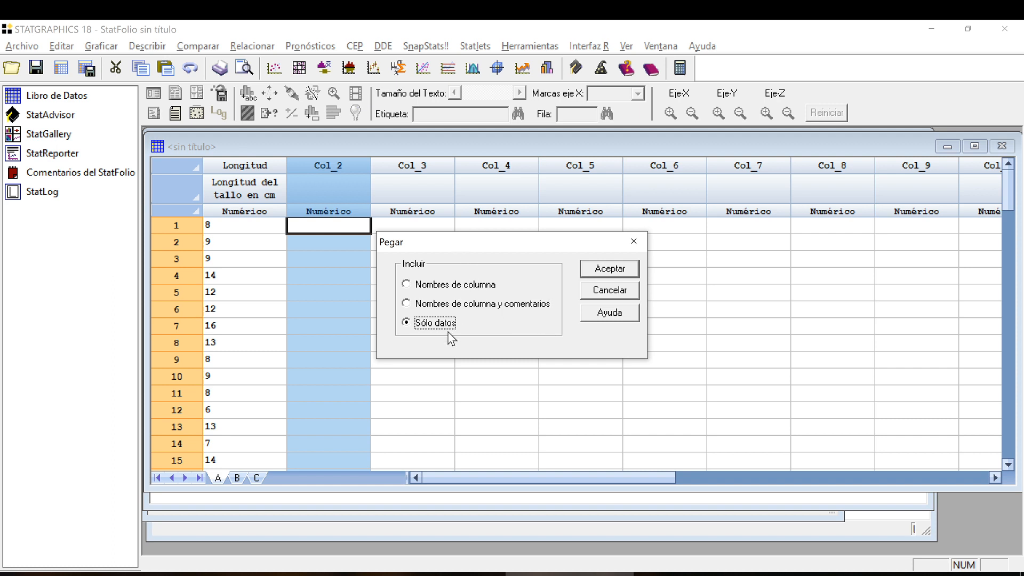
{"action": "left_click", "coordinate": [453, 287]}
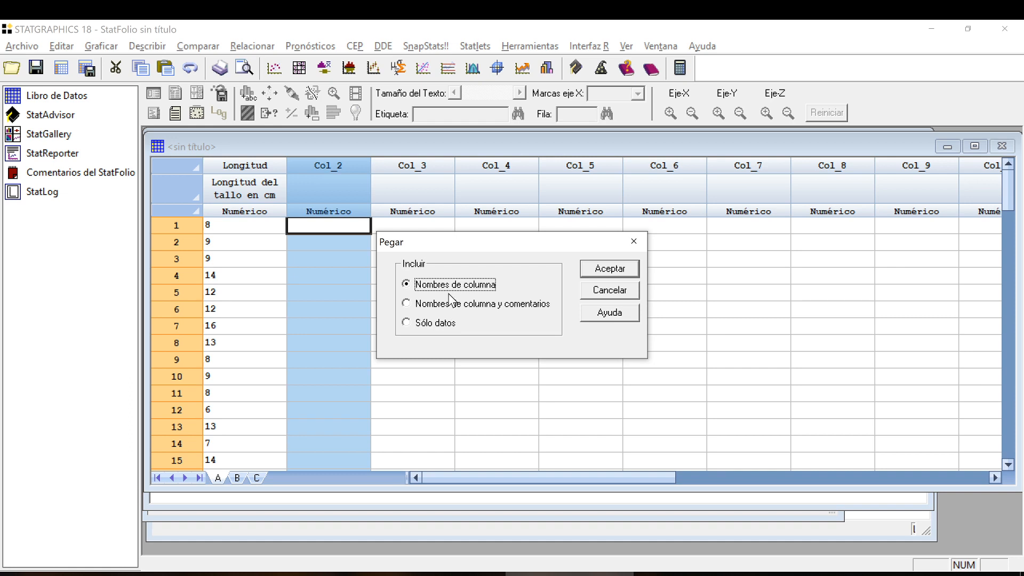
{"action": "left_click", "coordinate": [448, 305]}
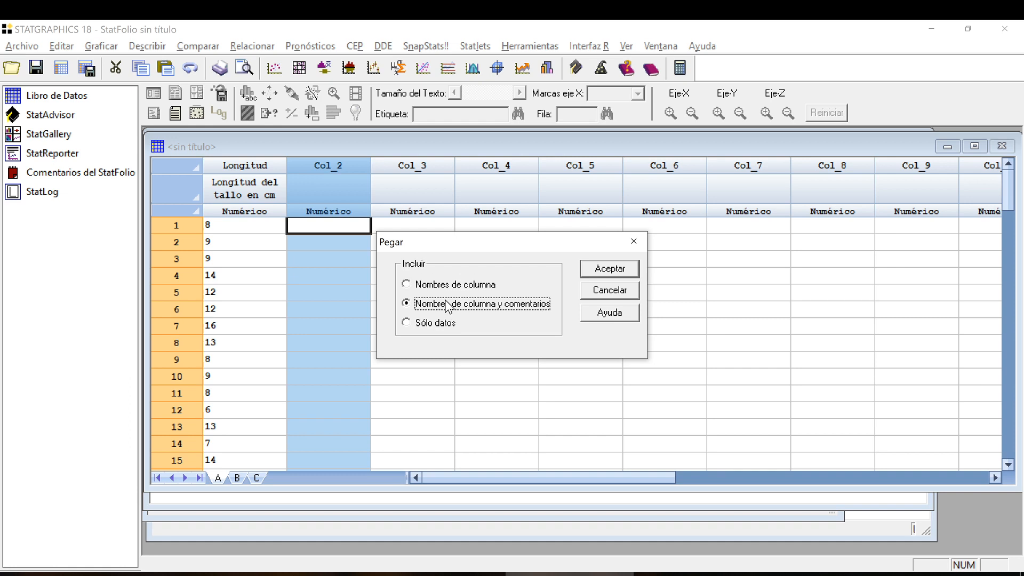
{"action": "left_click", "coordinate": [447, 286]}
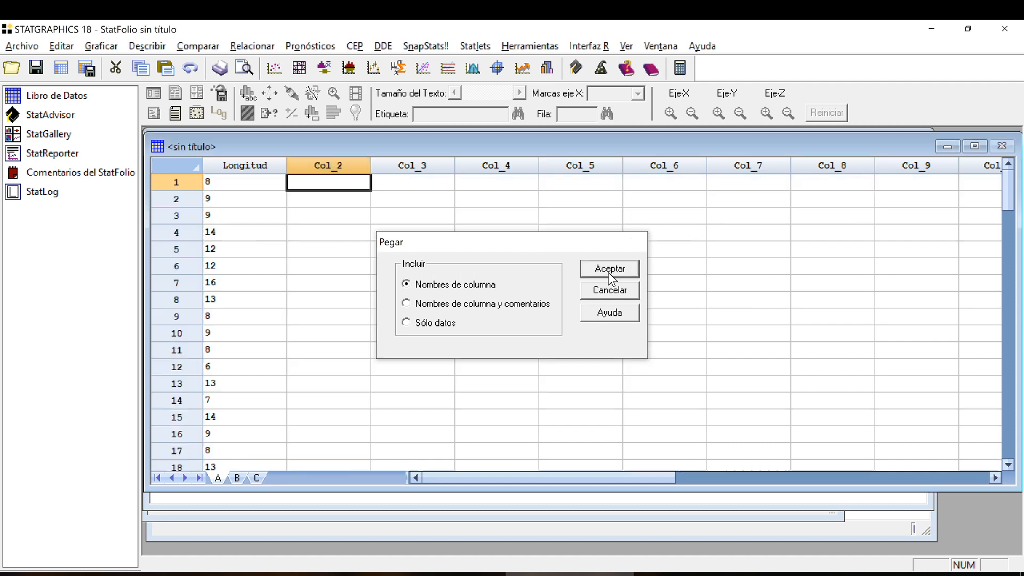
{"action": "left_click", "coordinate": [609, 269]}
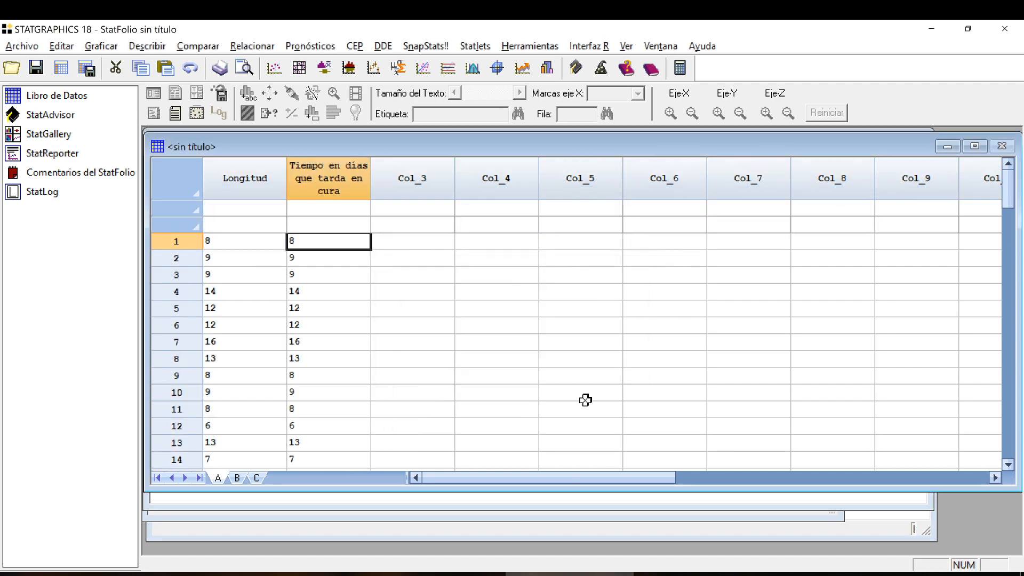
Reapply the Numérico type in the column settings of the pasted Tiempo en días que tarda en cura column and of Longitud.
{"action": "left_click", "coordinate": [335, 169]}
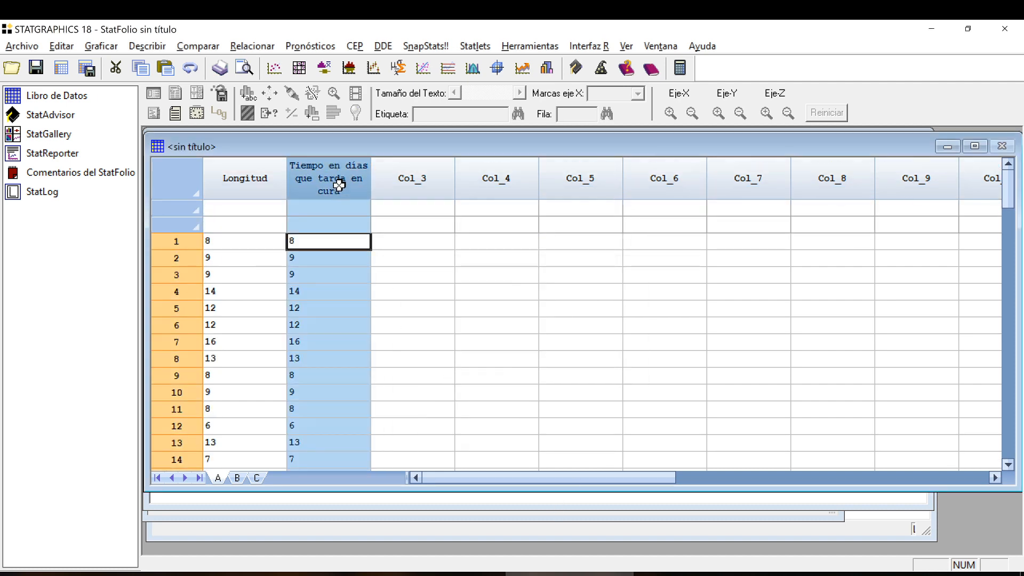
{"action": "double_click", "coordinate": [336, 226]}
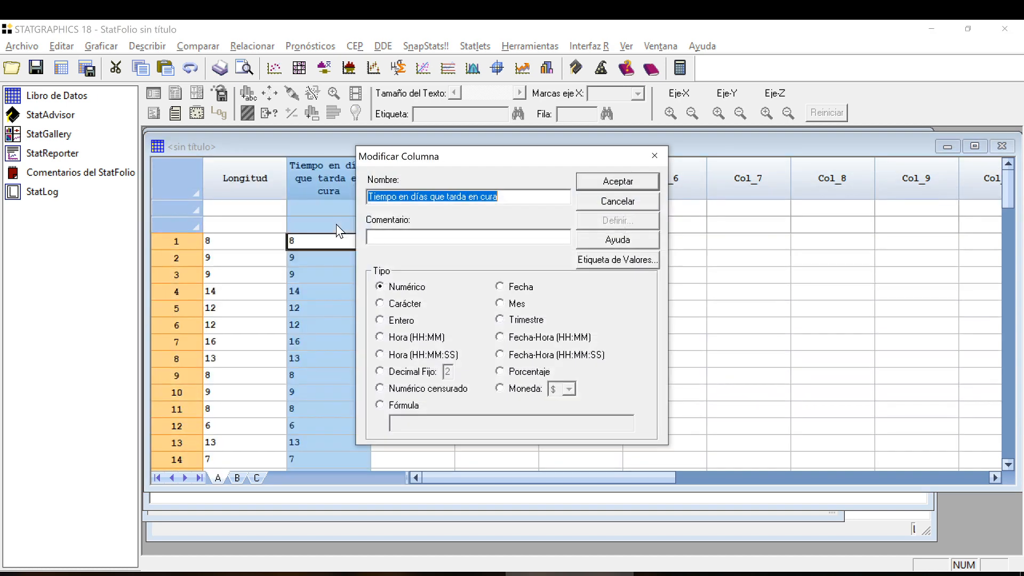
{"action": "left_click", "coordinate": [629, 176]}
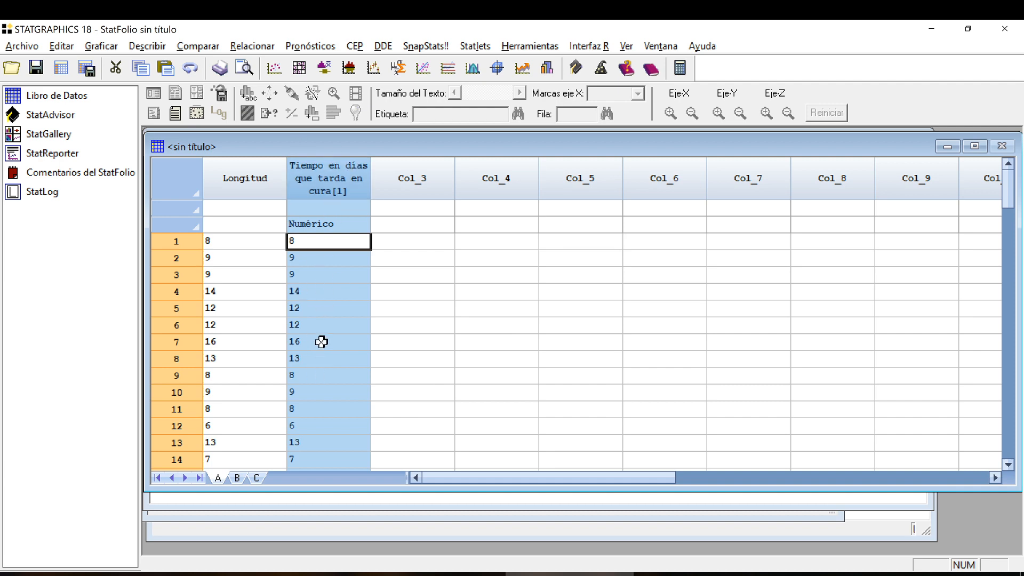
{"action": "double_click", "coordinate": [258, 180]}
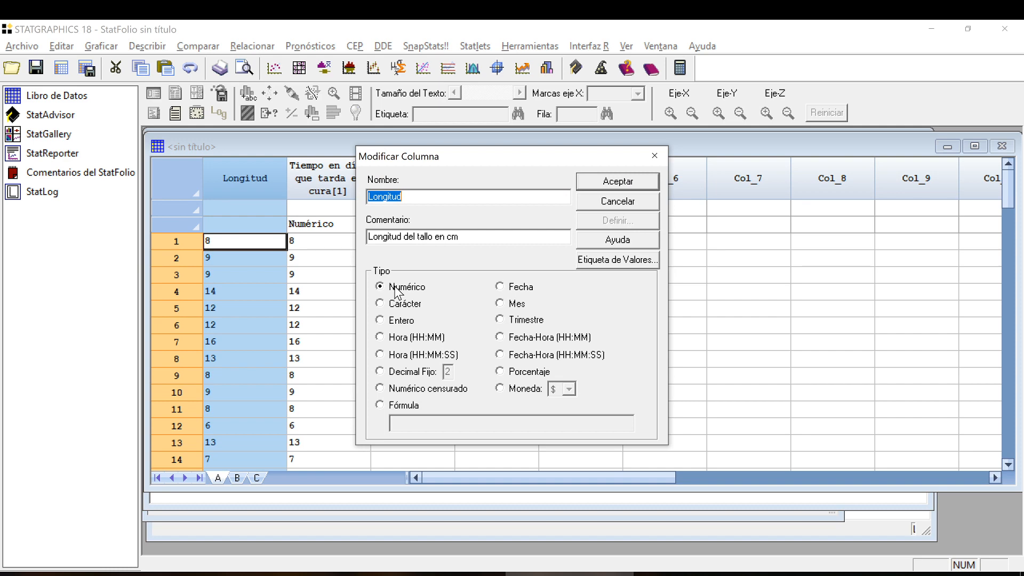
{"action": "left_click", "coordinate": [615, 182]}
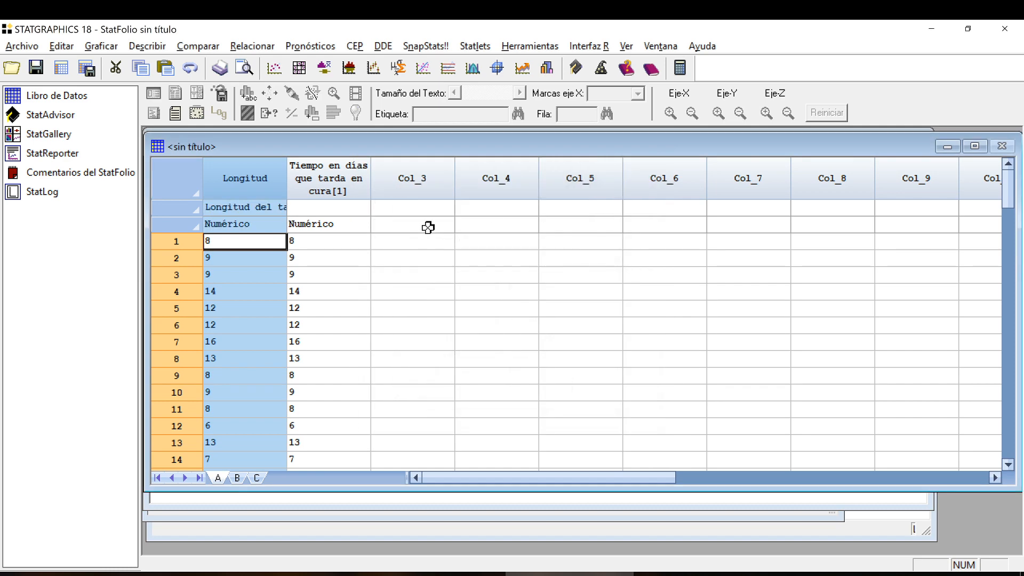
{"action": "left_click", "coordinate": [344, 196]}
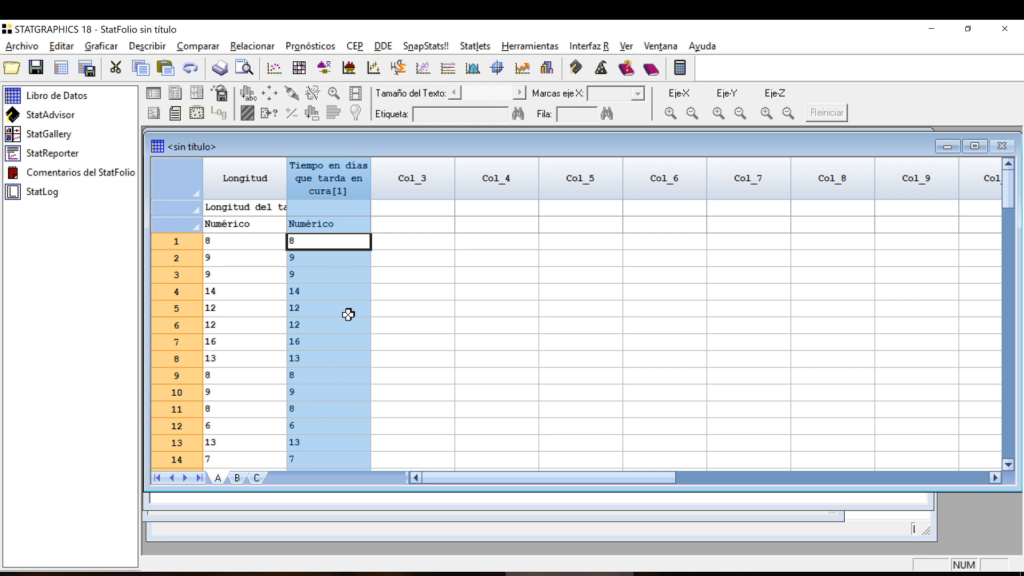
{"action": "scroll", "coordinate": [318, 452], "scroll_direction": "down", "scroll_amount": 8}
{"action": "scroll", "coordinate": [318, 452], "scroll_direction": "up", "scroll_amount": 8}
{"action": "left_click", "coordinate": [34, 48]}
{"action": "mouse_move", "coordinate": [53, 90]}
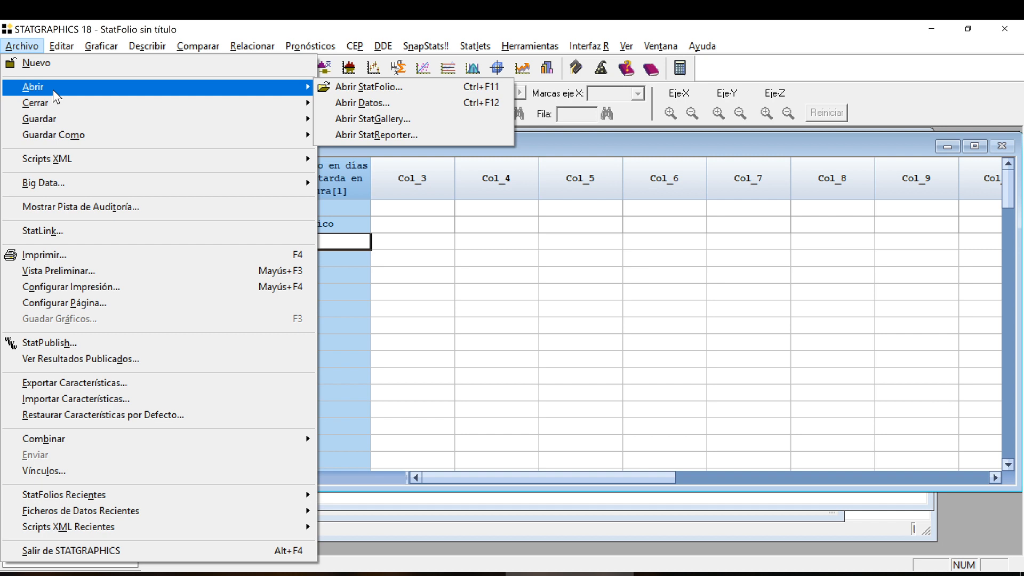
{"action": "left_click", "coordinate": [491, 22]}
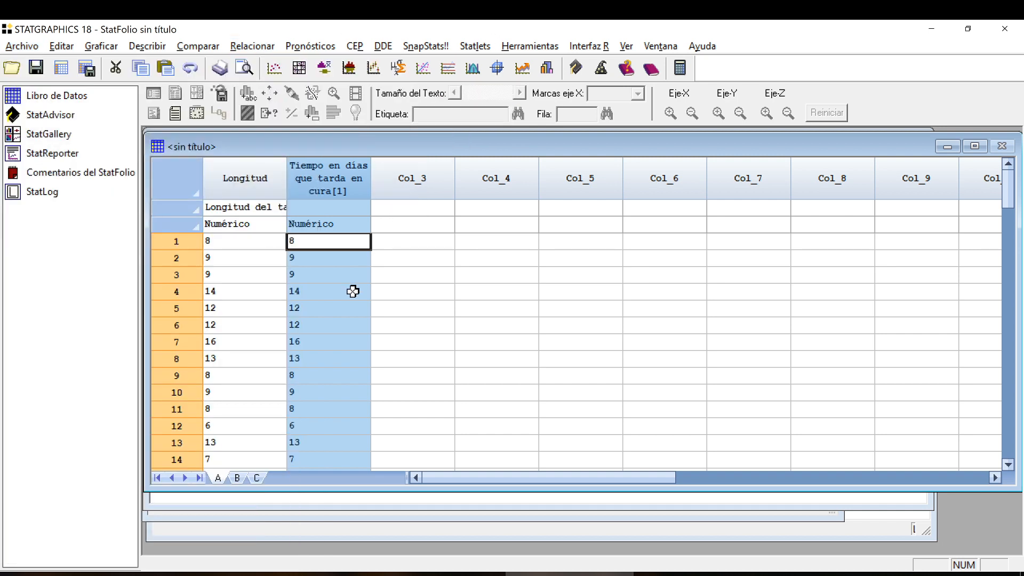
{"action": "left_click", "coordinate": [312, 574]}
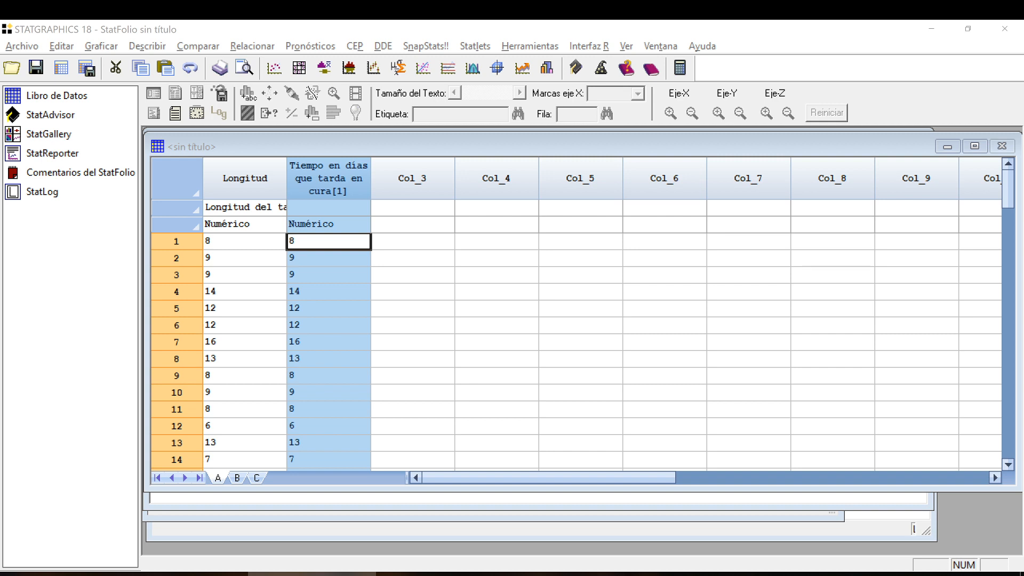
{"action": "left_click", "coordinate": [257, 177]}
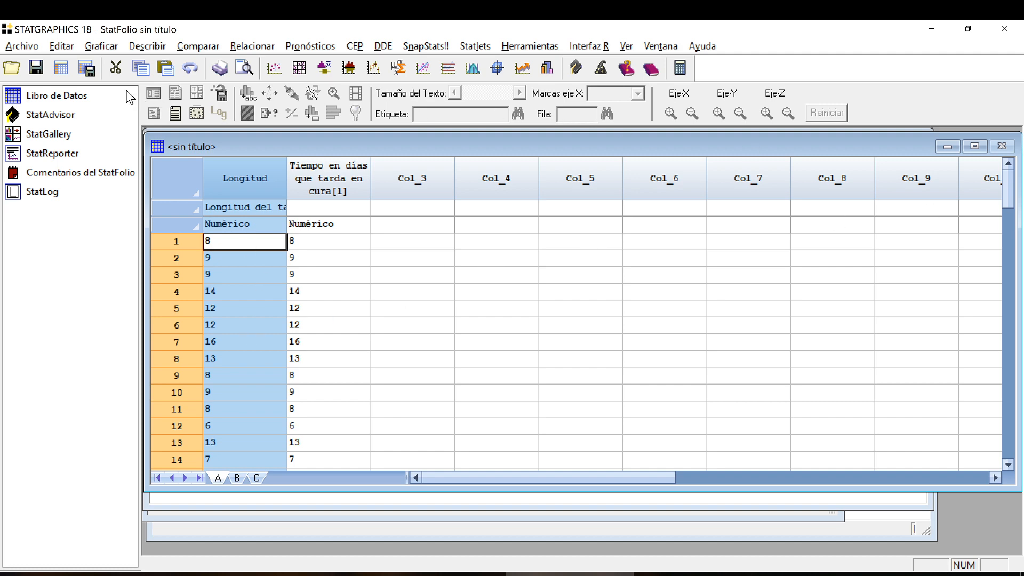
{"action": "left_click", "coordinate": [56, 46]}
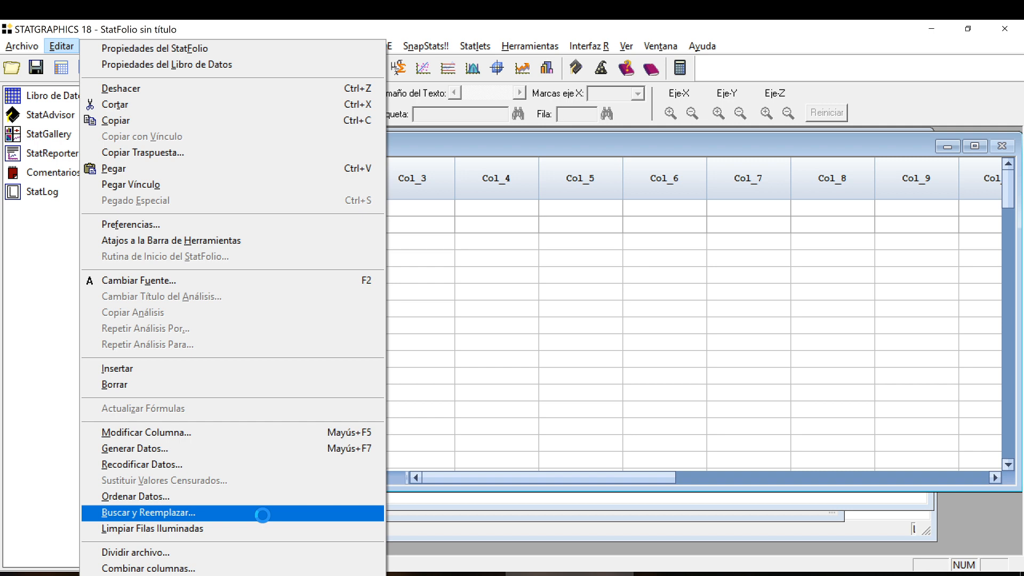
{"action": "left_click", "coordinate": [229, 449]}
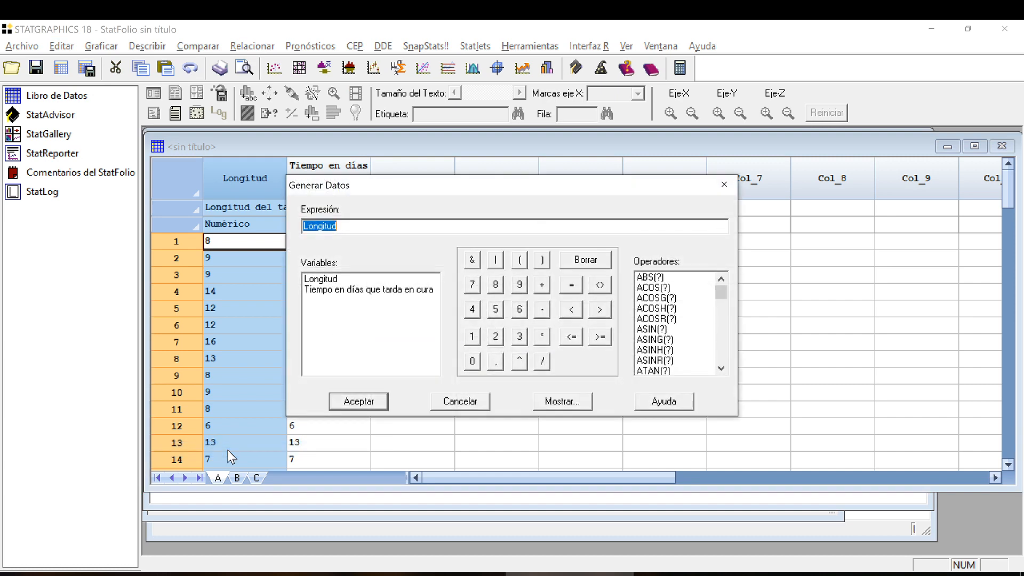
{"action": "left_click_drag", "start_coordinate": [427, 185], "coordinate": [562, 155]}
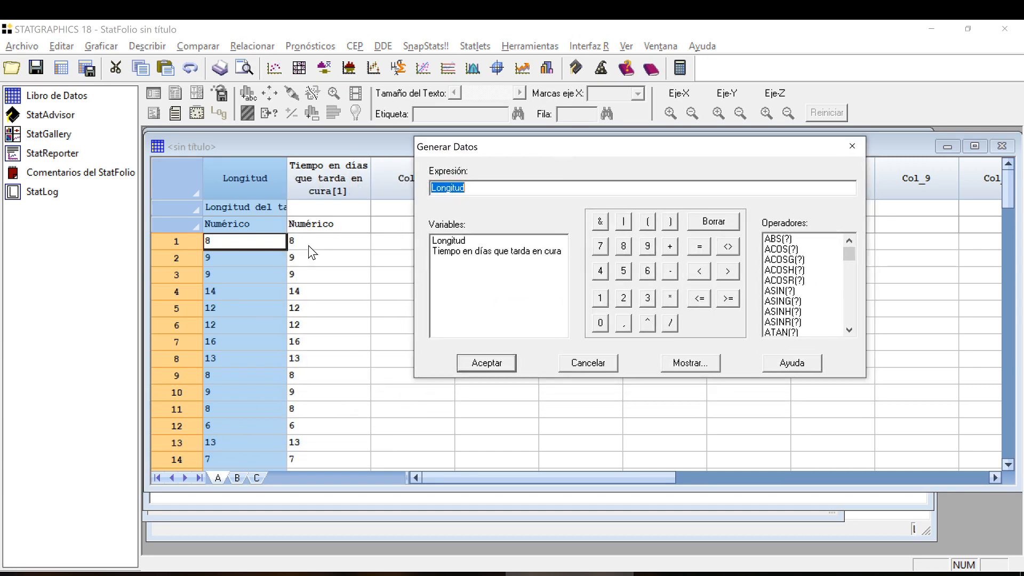
{"action": "left_click", "coordinate": [402, 175]}
{"action": "left_click", "coordinate": [587, 364]}
Generate data in the empty Col_3 column with the expression Longitud^2.
{"action": "left_click", "coordinate": [441, 181]}
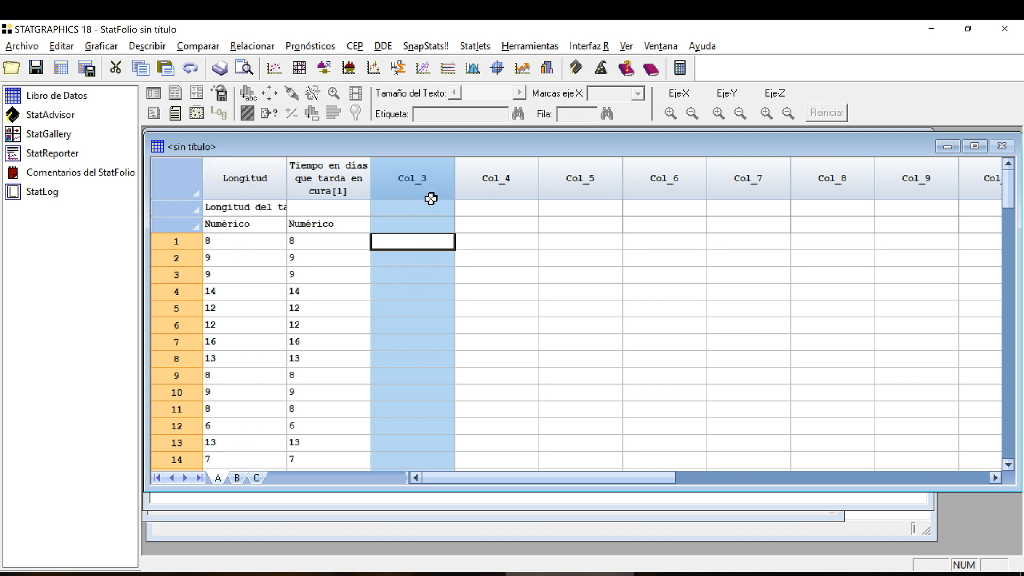
{"action": "left_click", "coordinate": [62, 46]}
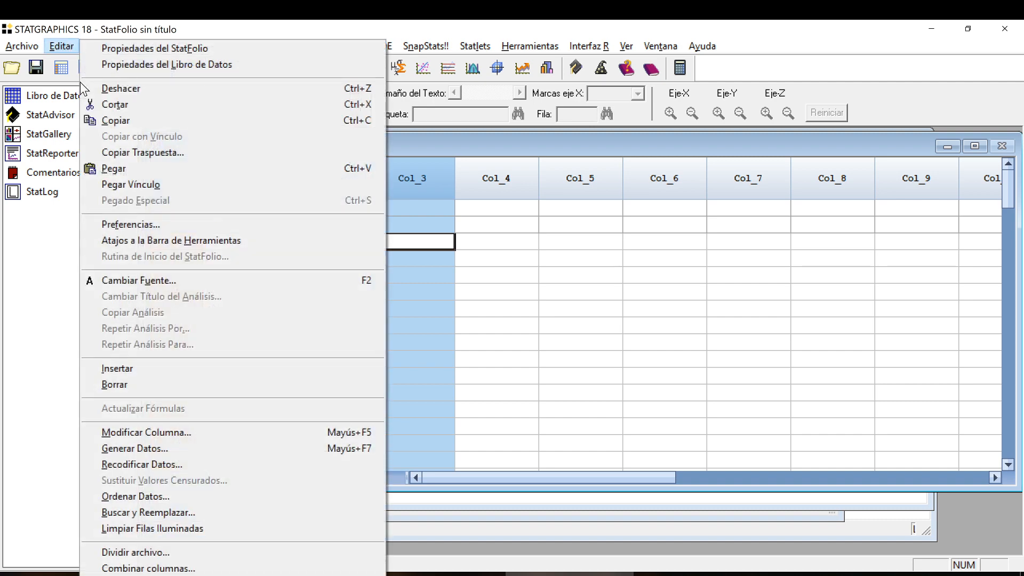
{"action": "left_click", "coordinate": [172, 448]}
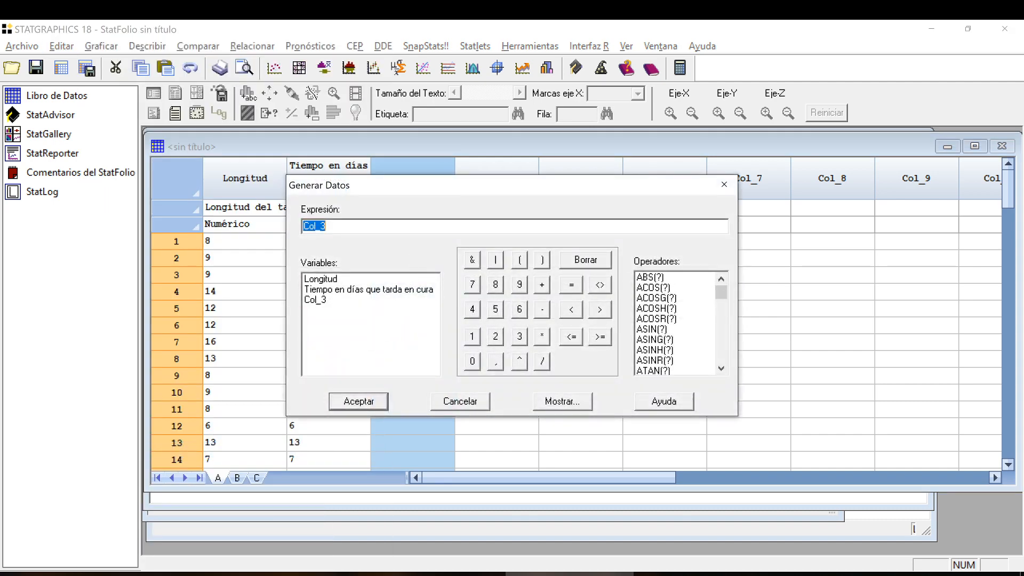
{"action": "left_click", "coordinate": [374, 278]}
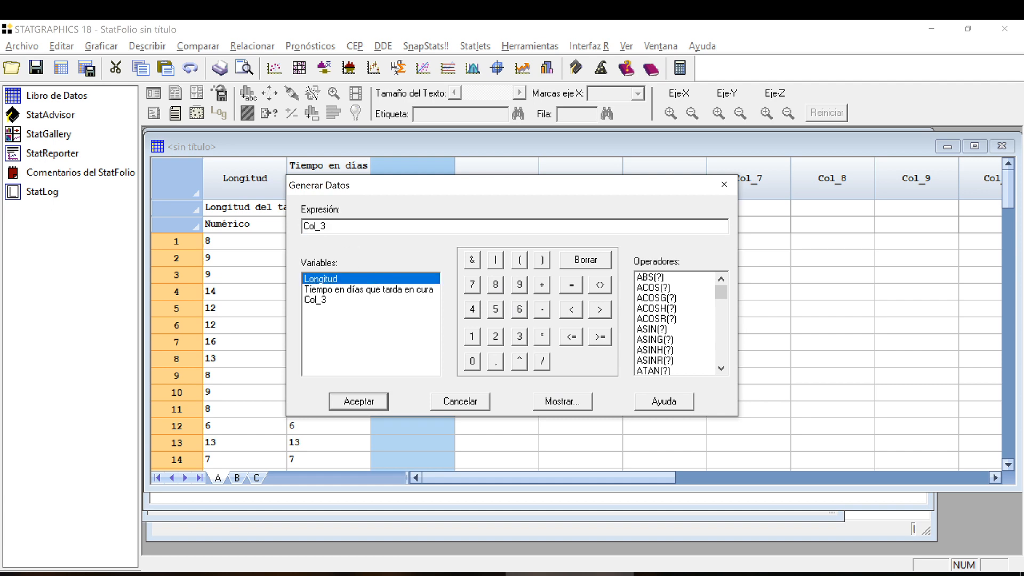
{"action": "left_click_drag", "start_coordinate": [326, 227], "coordinate": [303, 226]}
{"action": "key", "text": "BackSpace"}
{"action": "left_click_drag", "start_coordinate": [331, 195], "coordinate": [543, 176]}
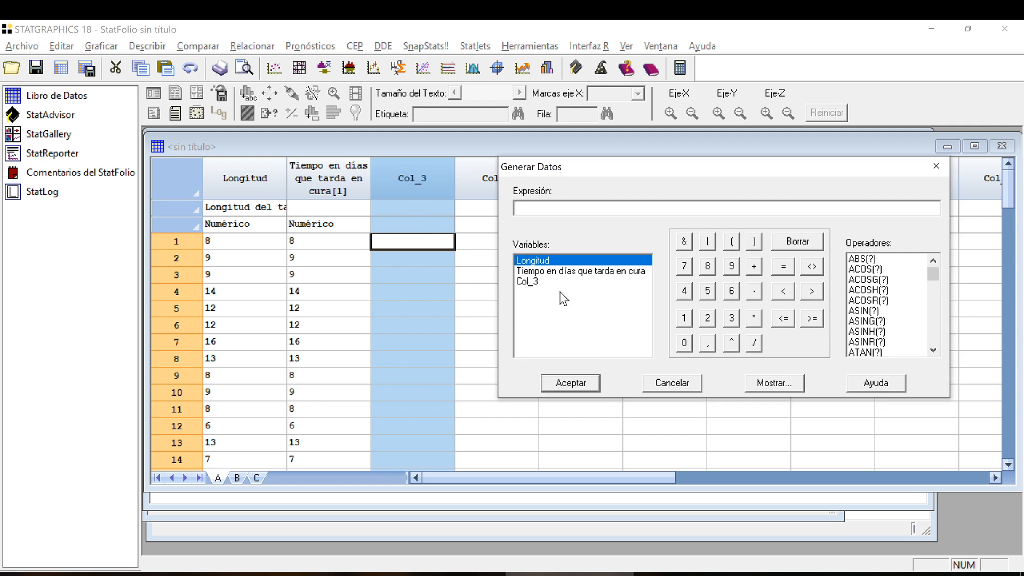
{"action": "double_click", "coordinate": [553, 261]}
{"action": "left_click", "coordinate": [734, 345]}
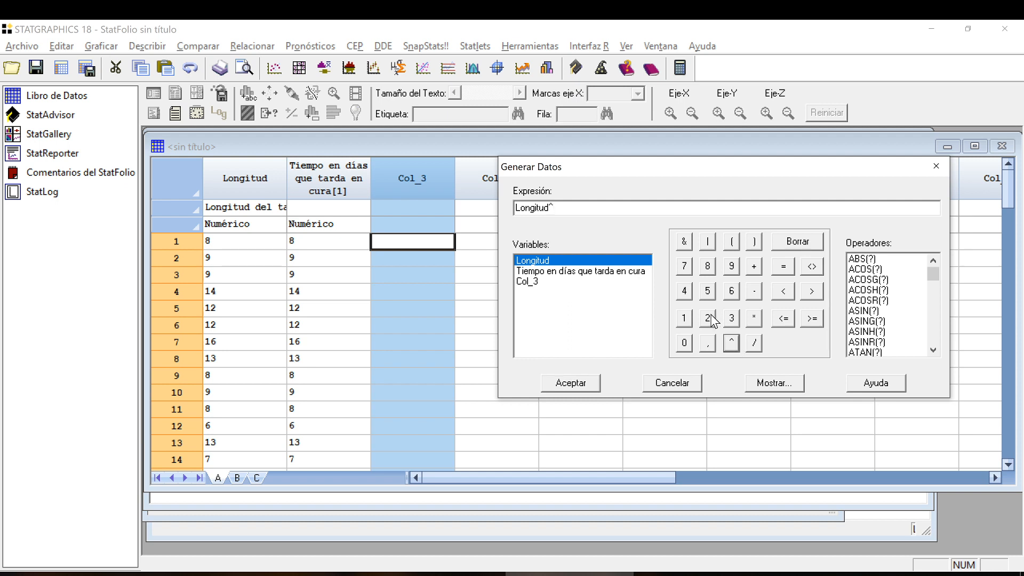
{"action": "left_click", "coordinate": [708, 319]}
{"action": "mouse_move", "coordinate": [929, 272]}
{"action": "left_mouse_down"}
{"action": "mouse_move", "coordinate": [944, 335]}
{"action": "mouse_move", "coordinate": [933, 272]}
{"action": "left_mouse_up"}
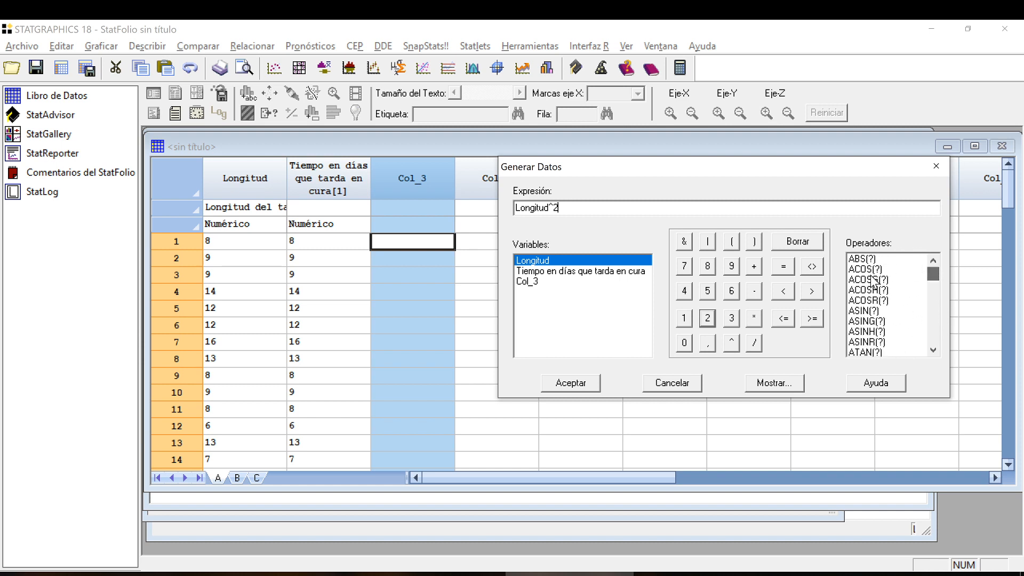
{"action": "left_click", "coordinate": [569, 383]}
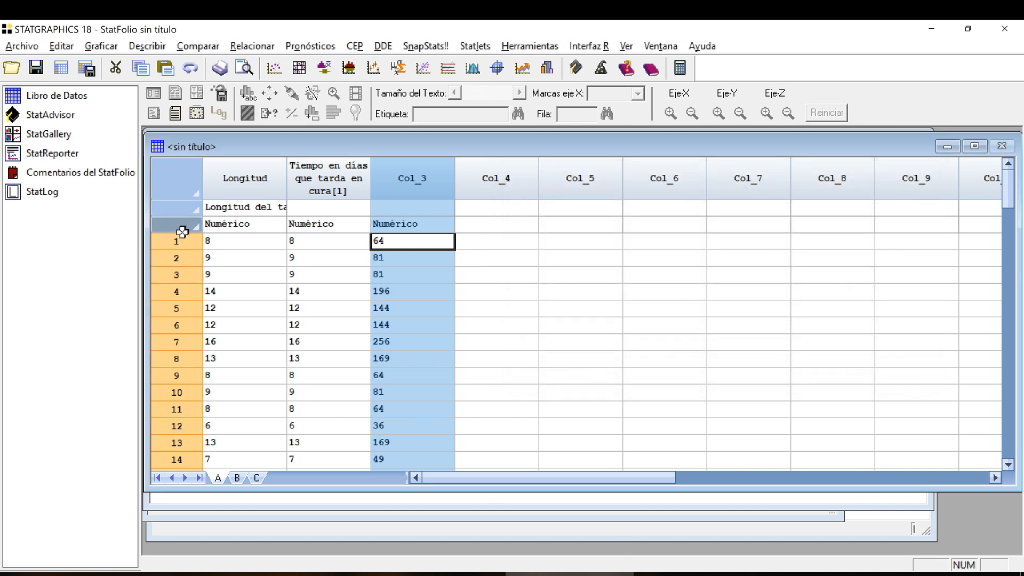
Rename Col_3 as Long2 and give it the comment "Longitud del tallo al cuadrado", keeping the Numérico type.
{"action": "left_click", "coordinate": [240, 179]}
{"action": "left_click", "coordinate": [397, 184]}
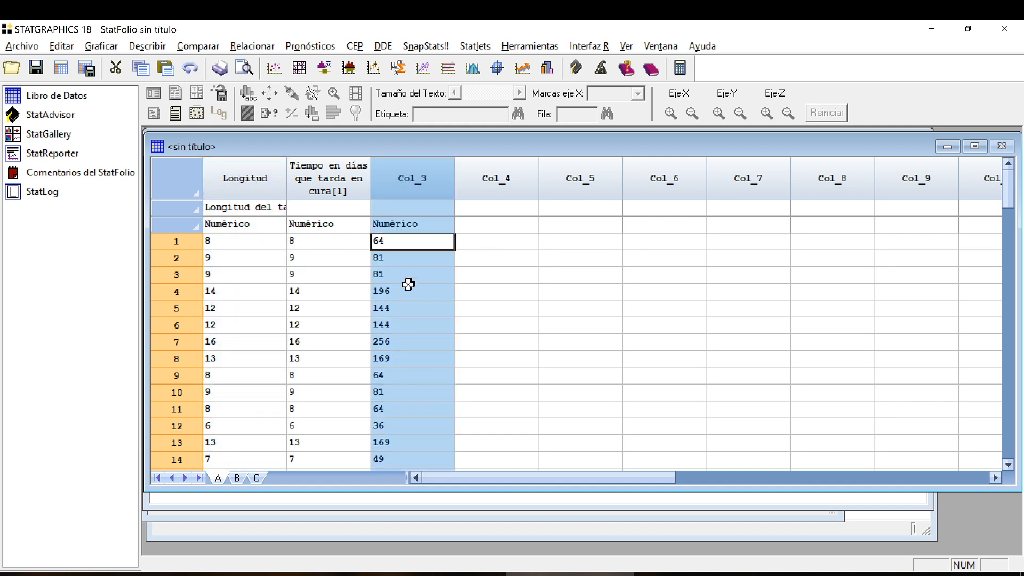
{"action": "double_click", "coordinate": [402, 179]}
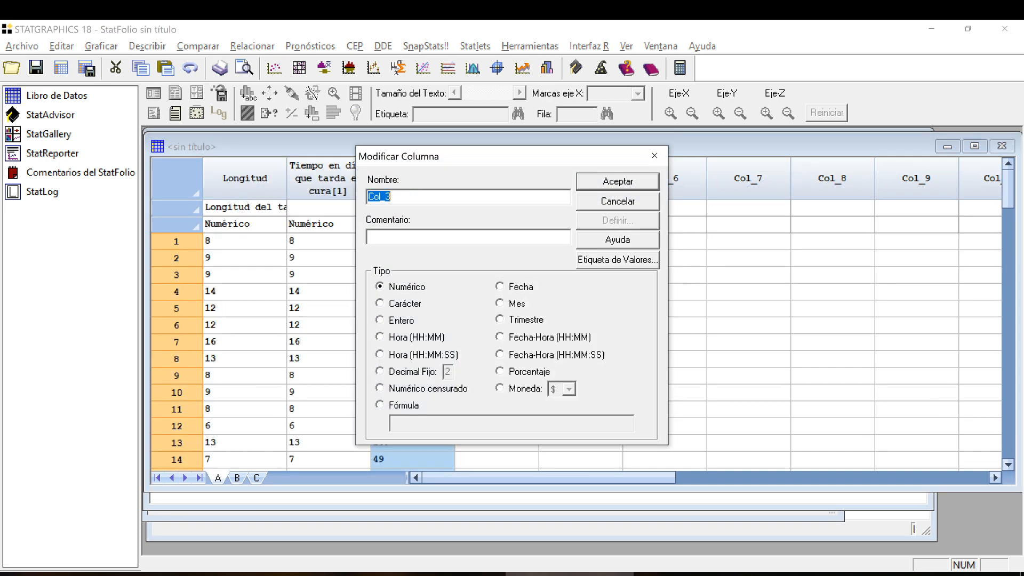
{"action": "type", "text": "Long2"}
{"action": "left_click", "coordinate": [474, 236]}
{"action": "type", "text": "Longitud del tallo al cuadrado"}
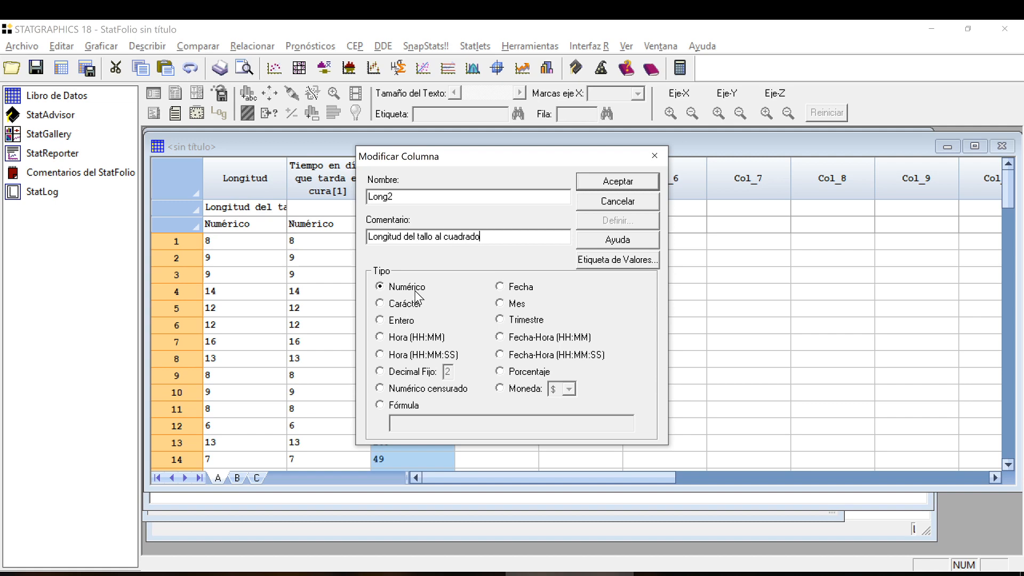
{"action": "left_click", "coordinate": [619, 182]}
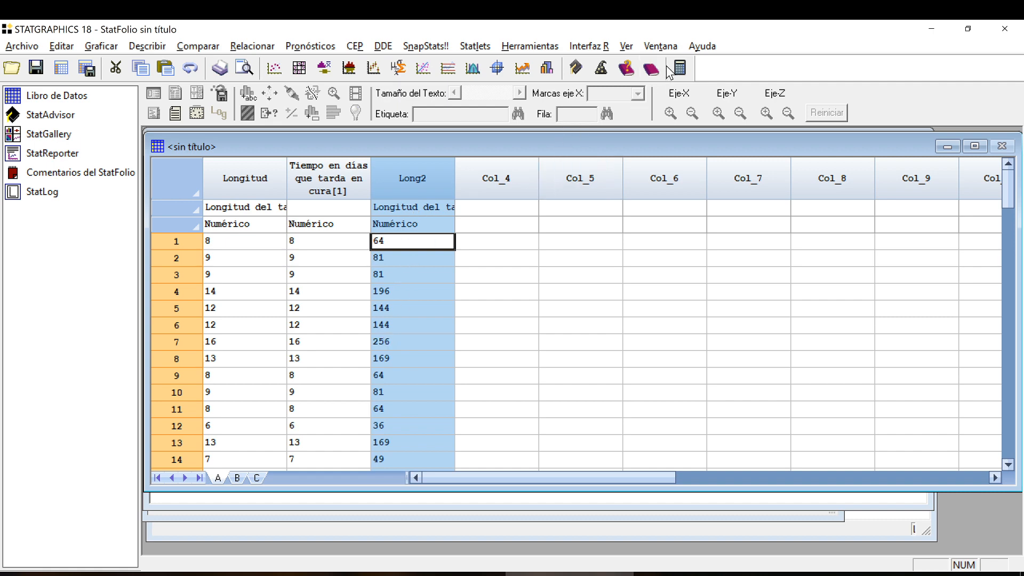
Evaluate Longitud^2 and Longitud^3 in the expression evaluator, and select the values computed for Longitud^3.
{"action": "left_click", "coordinate": [685, 69]}
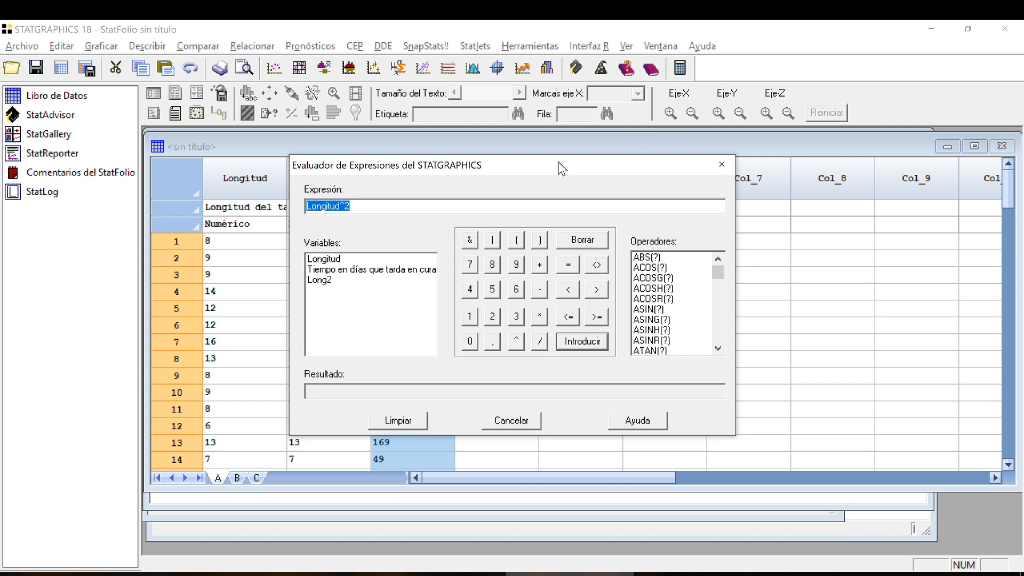
{"action": "left_click_drag", "start_coordinate": [548, 173], "coordinate": [746, 159]}
{"action": "left_click", "coordinate": [550, 192]}
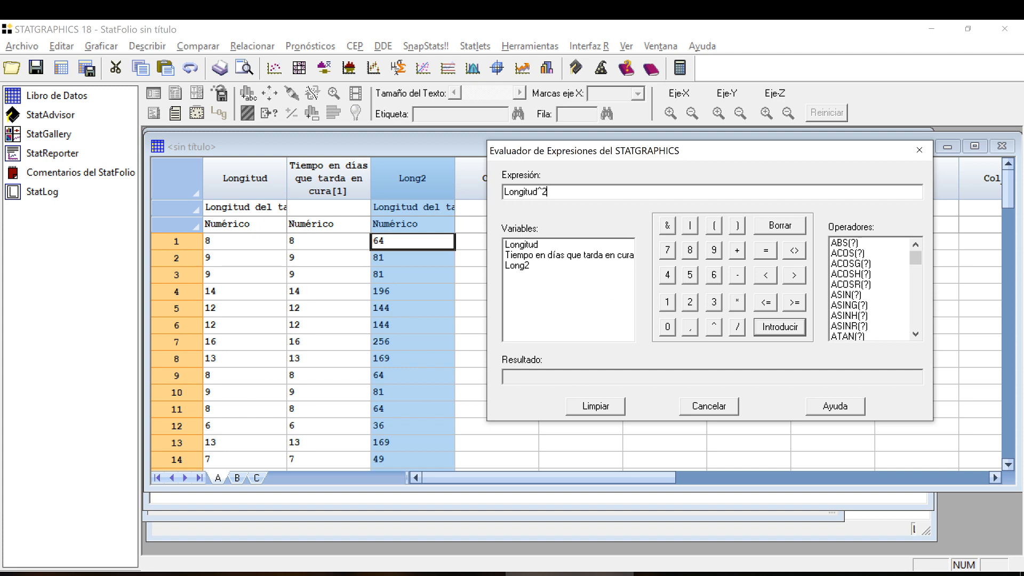
{"action": "left_click", "coordinate": [780, 327]}
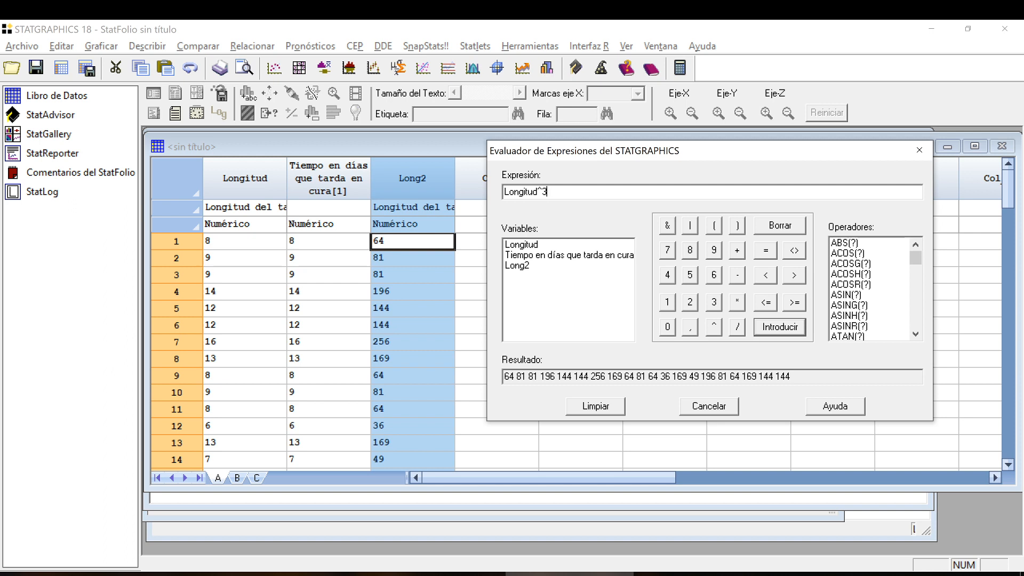
{"action": "left_click", "coordinate": [779, 328]}
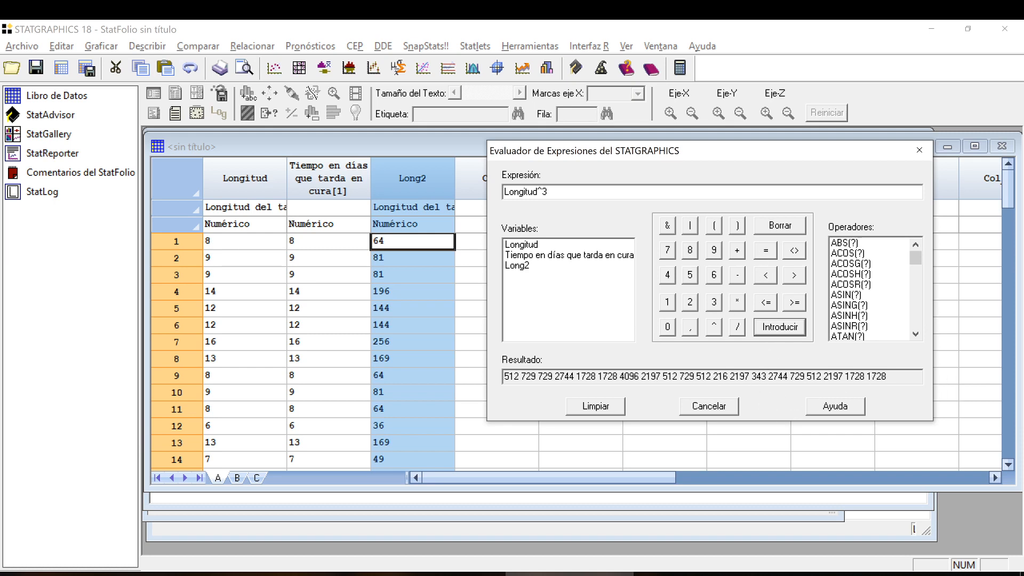
{"action": "left_click_drag", "start_coordinate": [890, 377], "coordinate": [504, 377]}
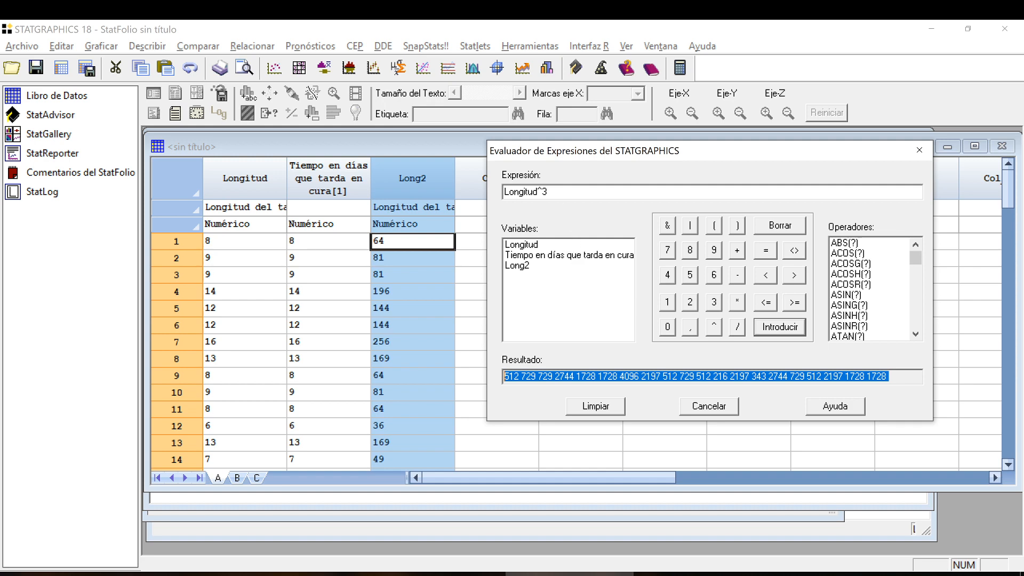
Close the expression evaluator and open the data sorting options for the Long2 column.
{"action": "left_click", "coordinate": [920, 149]}
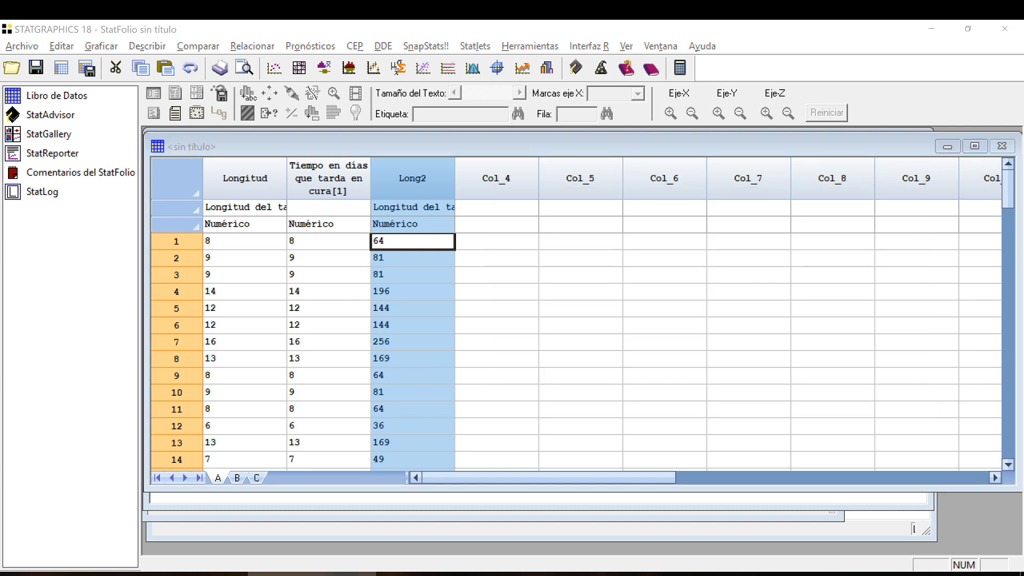
{"action": "left_click", "coordinate": [390, 179]}
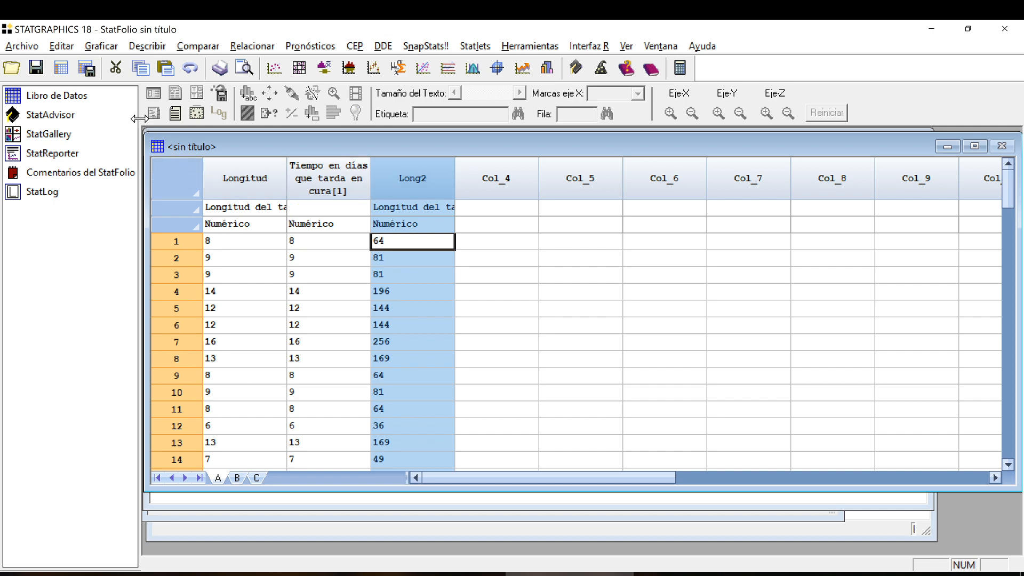
{"action": "left_click", "coordinate": [61, 46]}
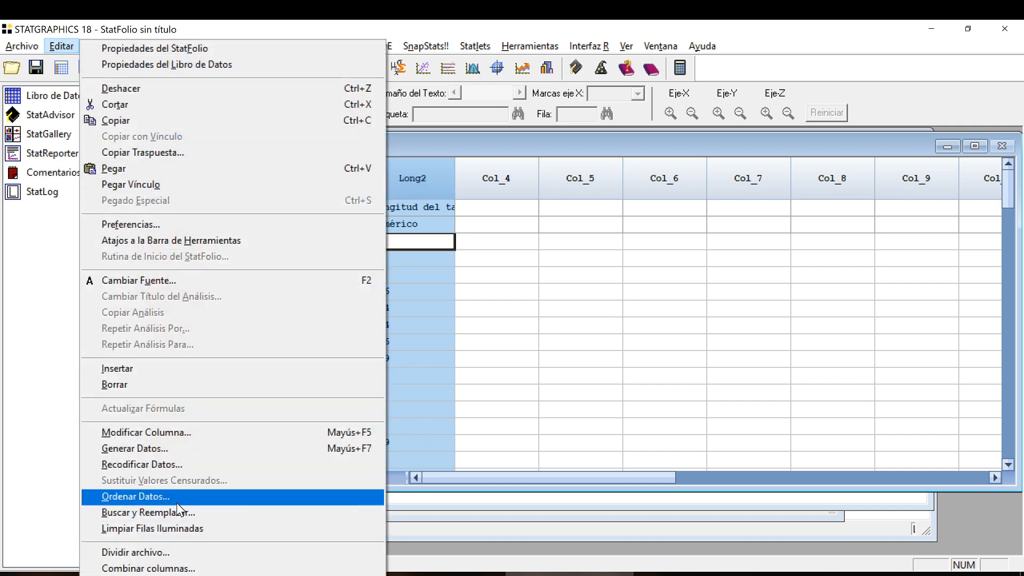
{"action": "left_click", "coordinate": [206, 498]}
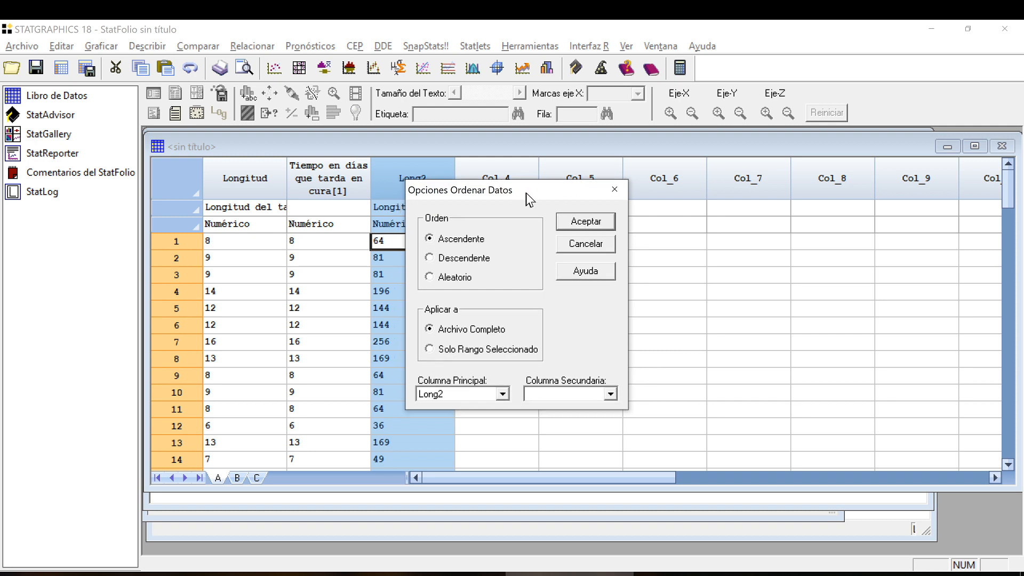
{"action": "left_click_drag", "start_coordinate": [524, 194], "coordinate": [619, 187]}
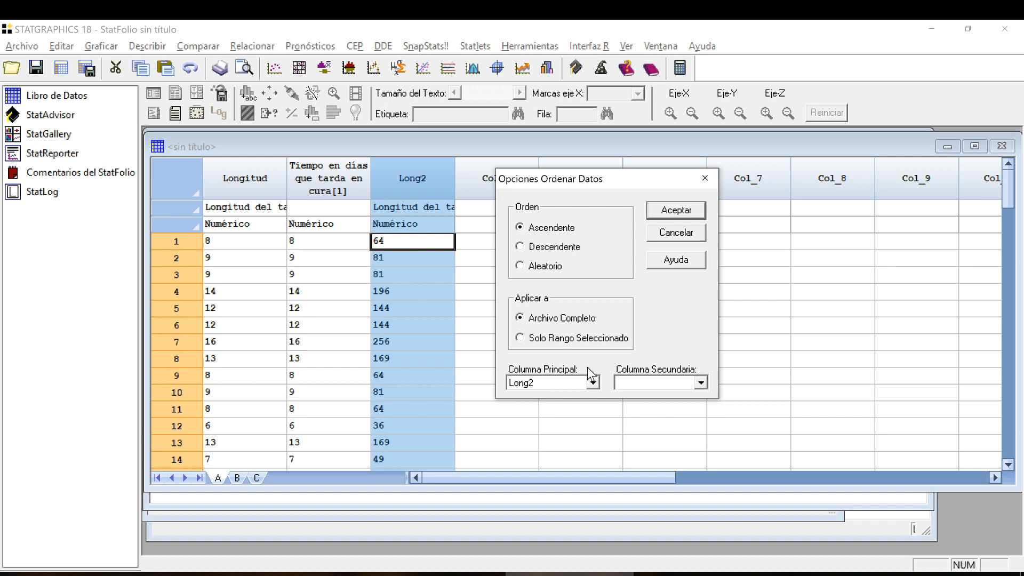
Sort the complete file in ascending order with Long2 as the main column and no secondary column.
{"action": "left_click", "coordinate": [592, 382]}
{"action": "left_click", "coordinate": [591, 381]}
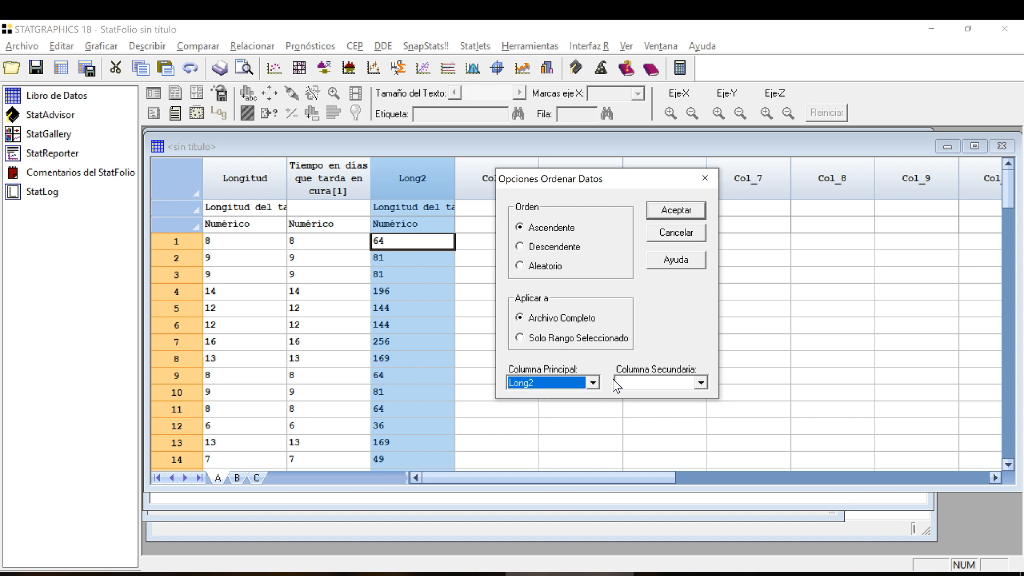
{"action": "left_click", "coordinate": [701, 382]}
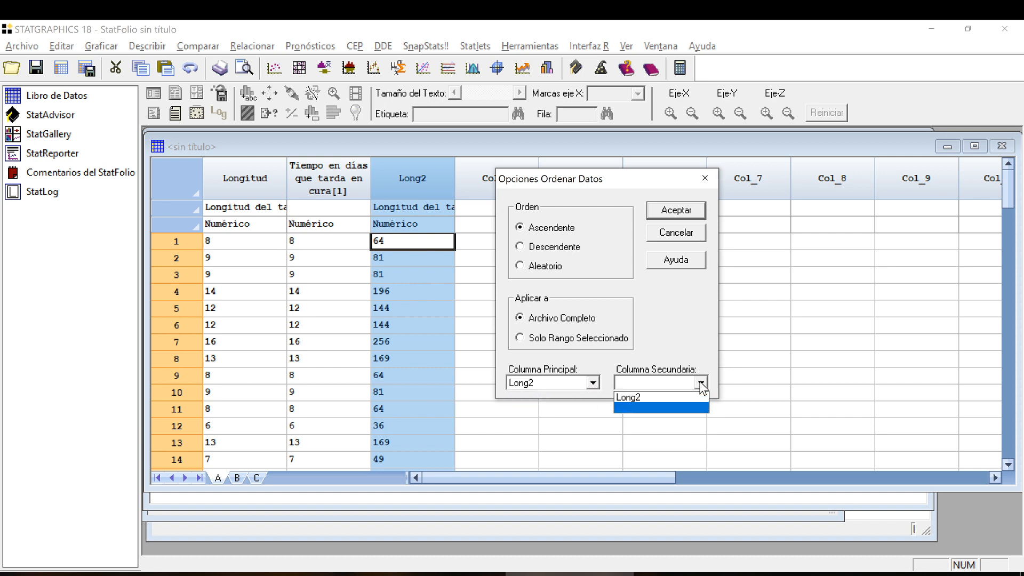
{"action": "left_click", "coordinate": [701, 383]}
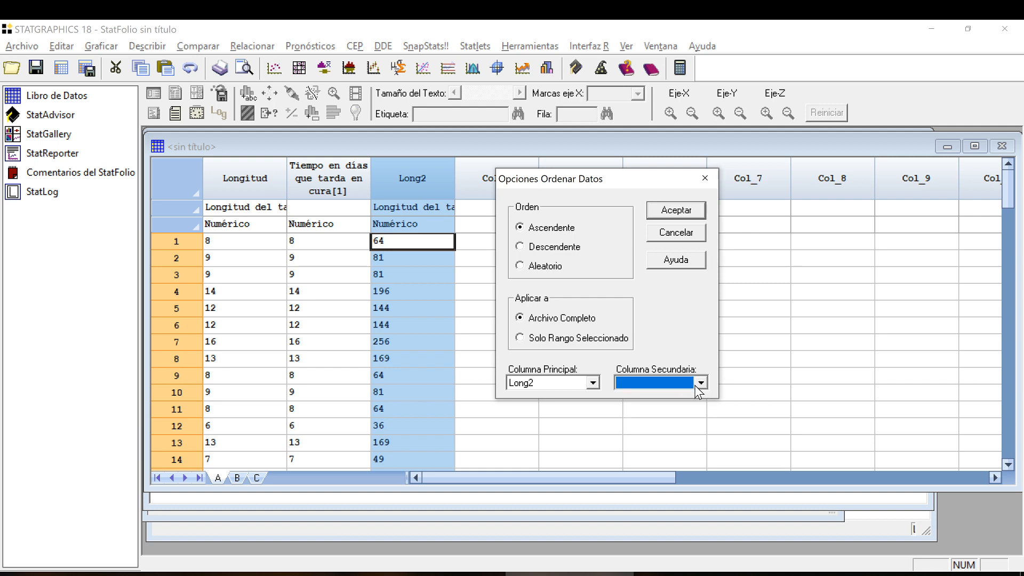
{"action": "left_click", "coordinate": [700, 384]}
{"action": "left_click", "coordinate": [684, 402]}
{"action": "left_click", "coordinate": [701, 381]}
{"action": "left_click", "coordinate": [686, 410]}
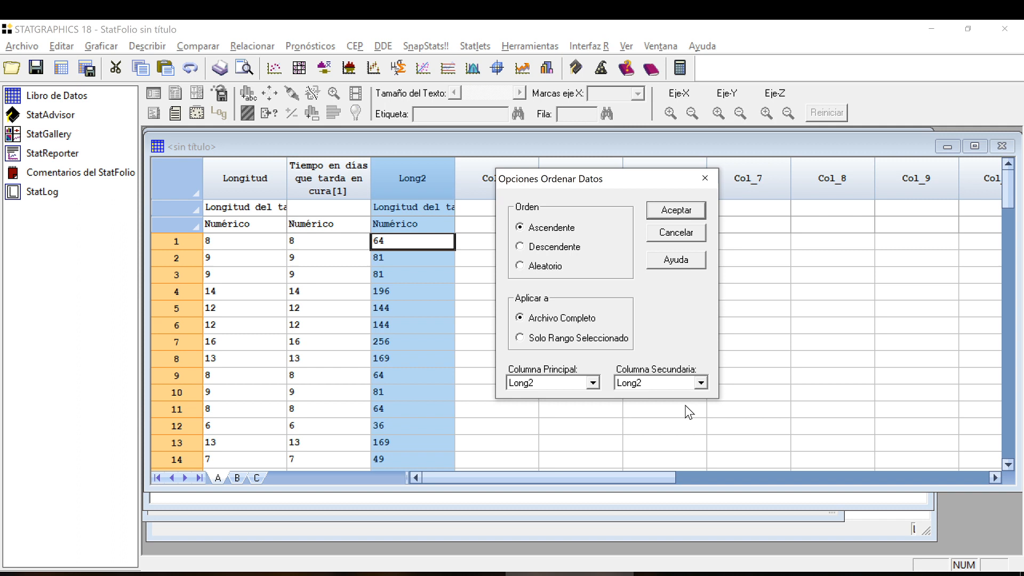
{"action": "left_click", "coordinate": [592, 383]}
{"action": "left_click", "coordinate": [592, 382]}
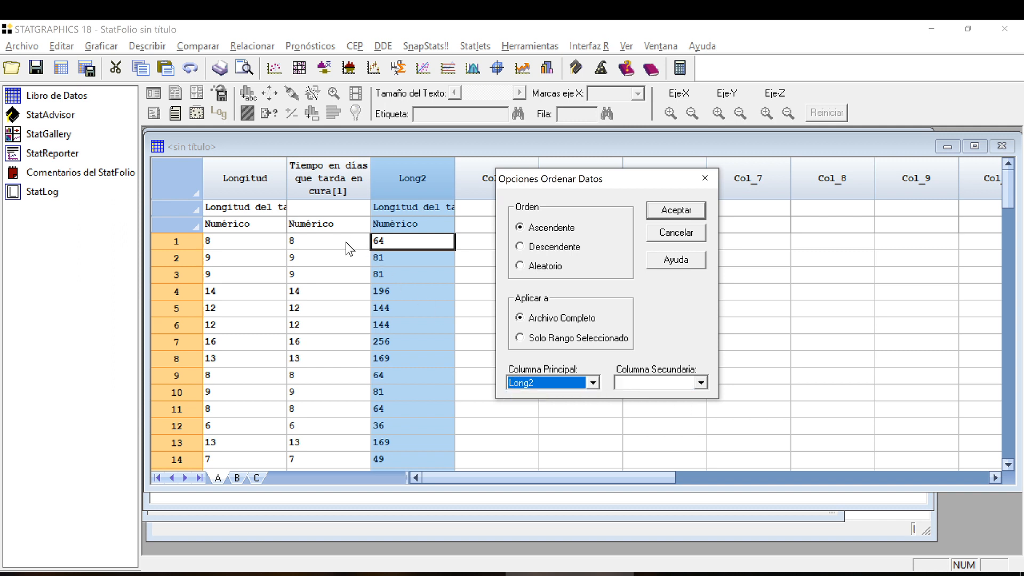
{"action": "left_click", "coordinate": [701, 383]}
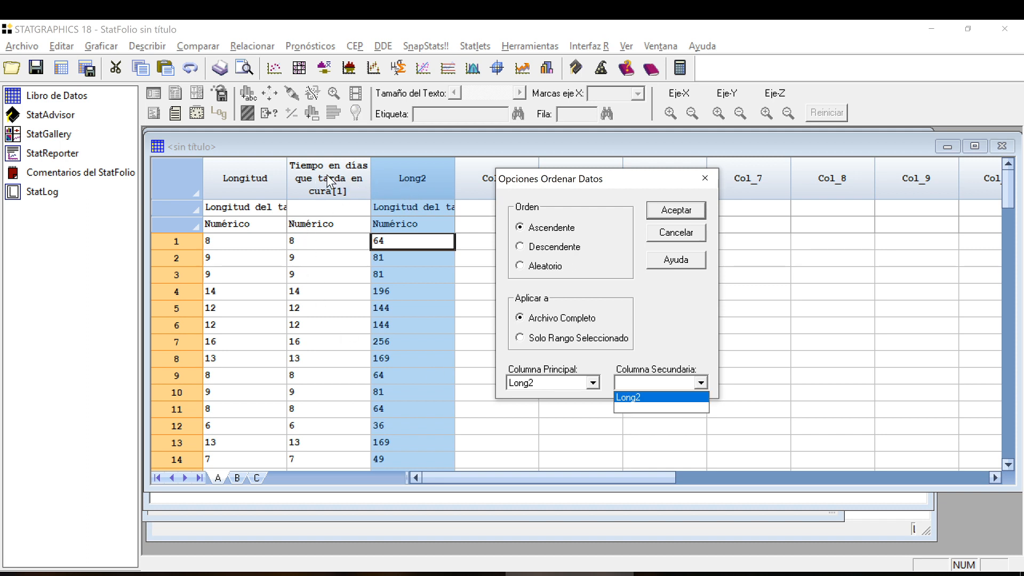
{"action": "left_click", "coordinate": [670, 319]}
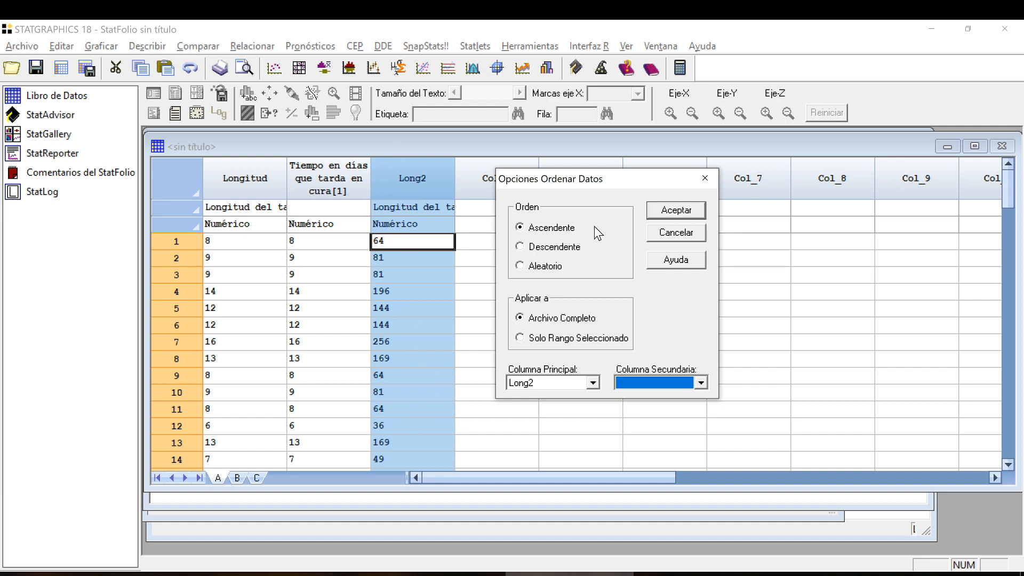
{"action": "left_click", "coordinate": [674, 212]}
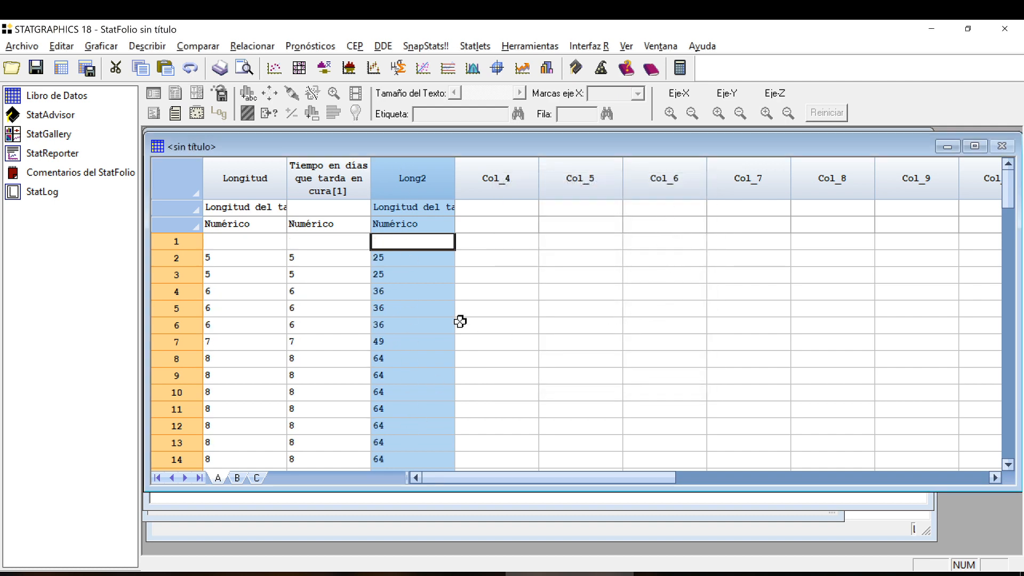
Examine the sorted rows from the first row to the last filled one, checking for empty cells.
{"action": "left_click_drag", "start_coordinate": [448, 312], "coordinate": [434, 297]}
{"action": "left_click", "coordinate": [427, 261]}
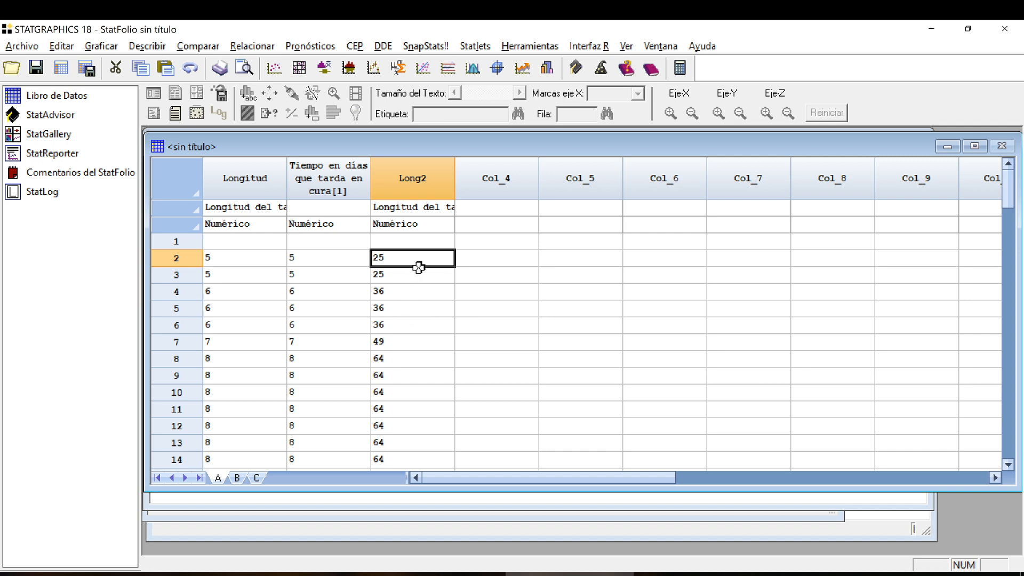
{"action": "left_click", "coordinate": [417, 272]}
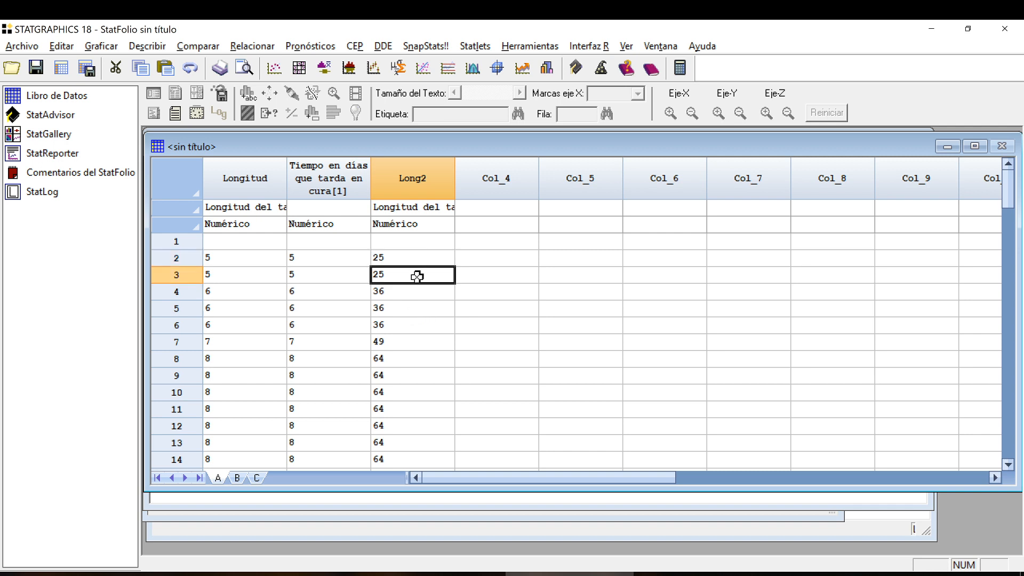
{"action": "left_click", "coordinate": [420, 243]}
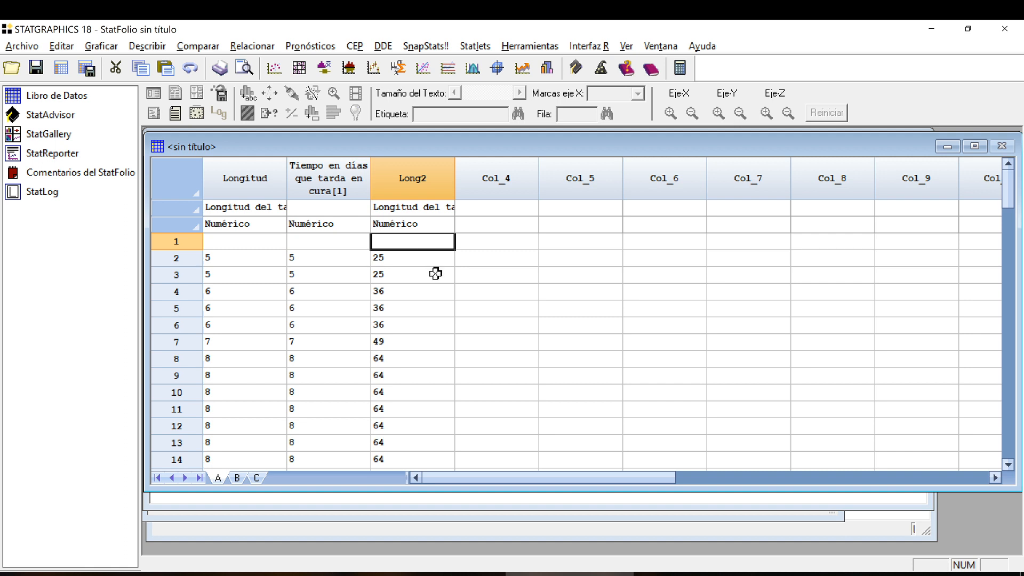
{"action": "scroll", "coordinate": [436, 274], "scroll_direction": "down", "scroll_amount": 8}
{"action": "scroll", "coordinate": [435, 274], "scroll_direction": "down", "scroll_amount": 6}
{"action": "scroll", "coordinate": [434, 272], "scroll_direction": "up", "scroll_amount": 14}
{"action": "scroll", "coordinate": [432, 366], "scroll_direction": "down", "scroll_amount": 11}
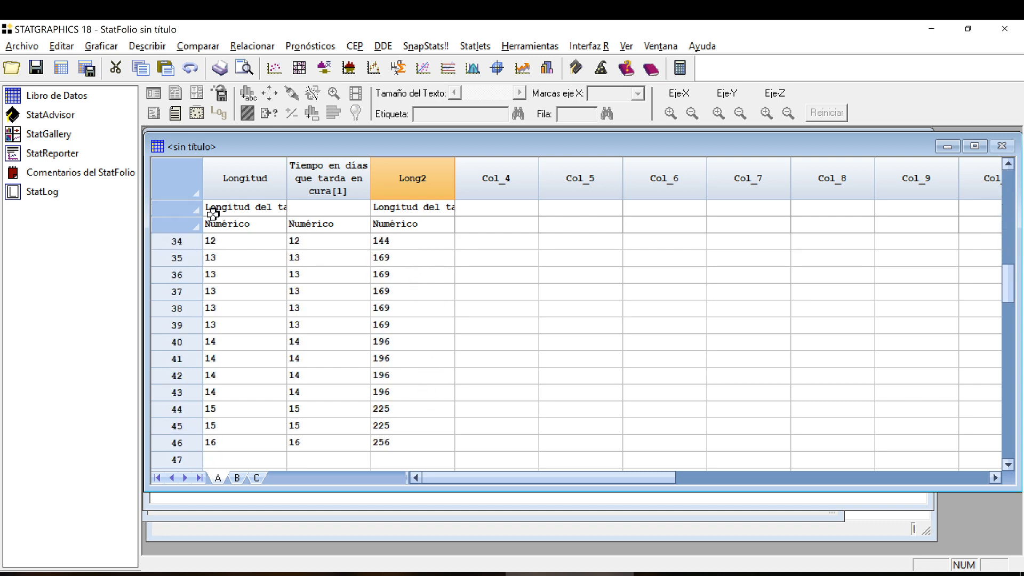
{"action": "left_click", "coordinate": [251, 453]}
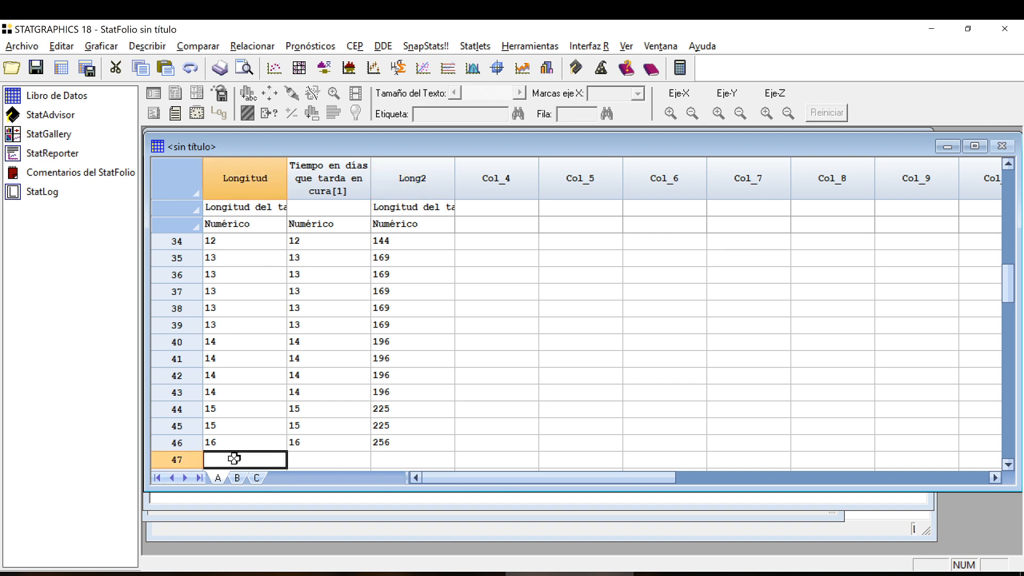
{"action": "scroll", "coordinate": [211, 352], "scroll_direction": "up", "scroll_amount": 11}
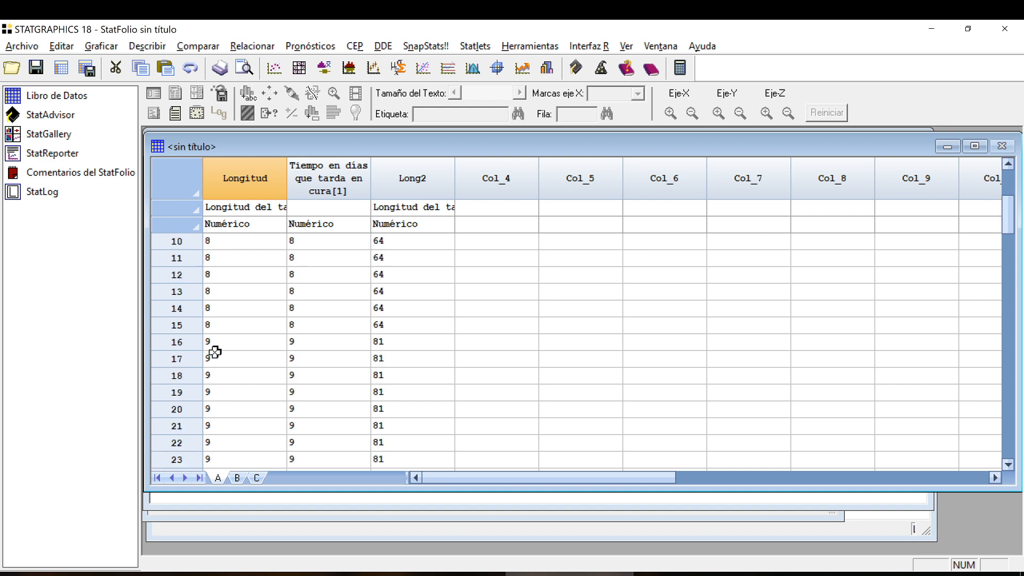
{"action": "left_click", "coordinate": [233, 245]}
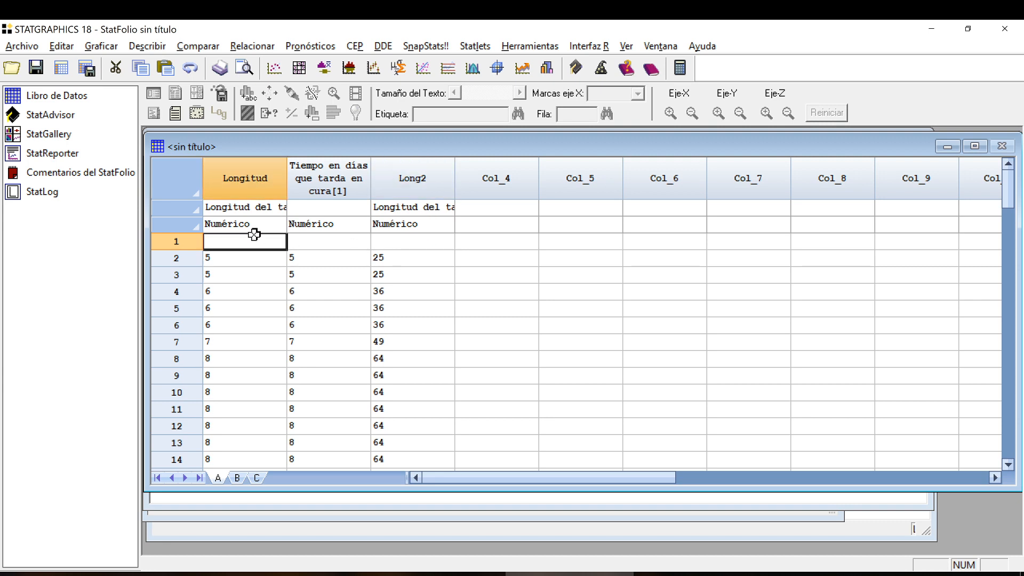
{"action": "left_click", "coordinate": [400, 244]}
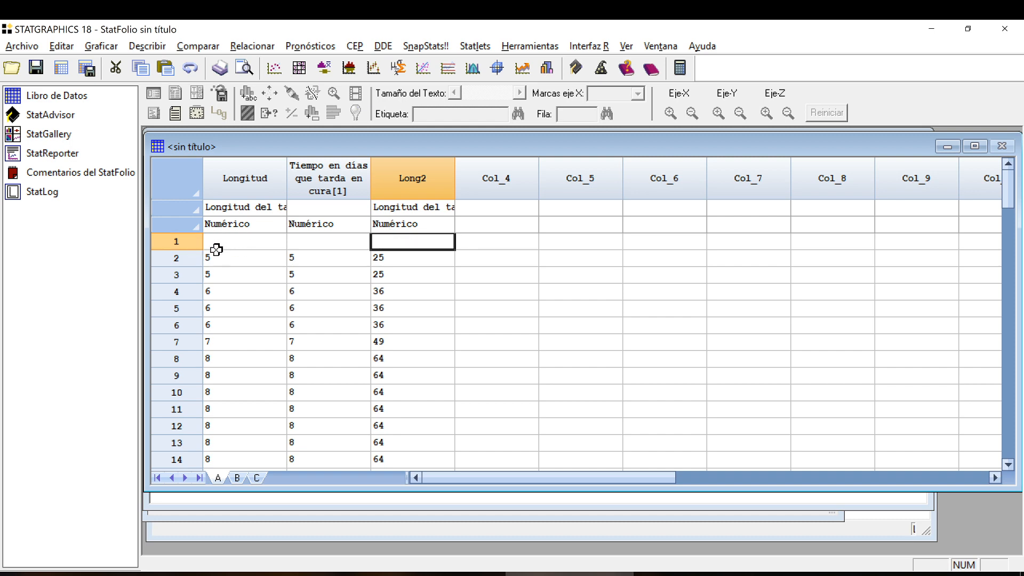
Try to cut the whole blank row 1 from the data sheet.
{"action": "left_click", "coordinate": [199, 244]}
{"action": "right_click", "coordinate": [193, 244]}
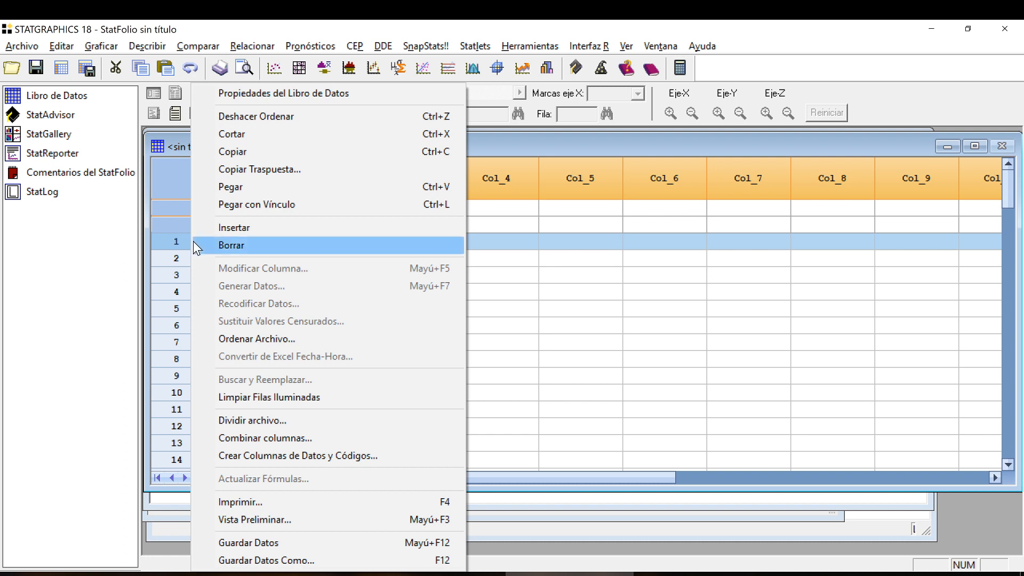
{"action": "left_click", "coordinate": [259, 135]}
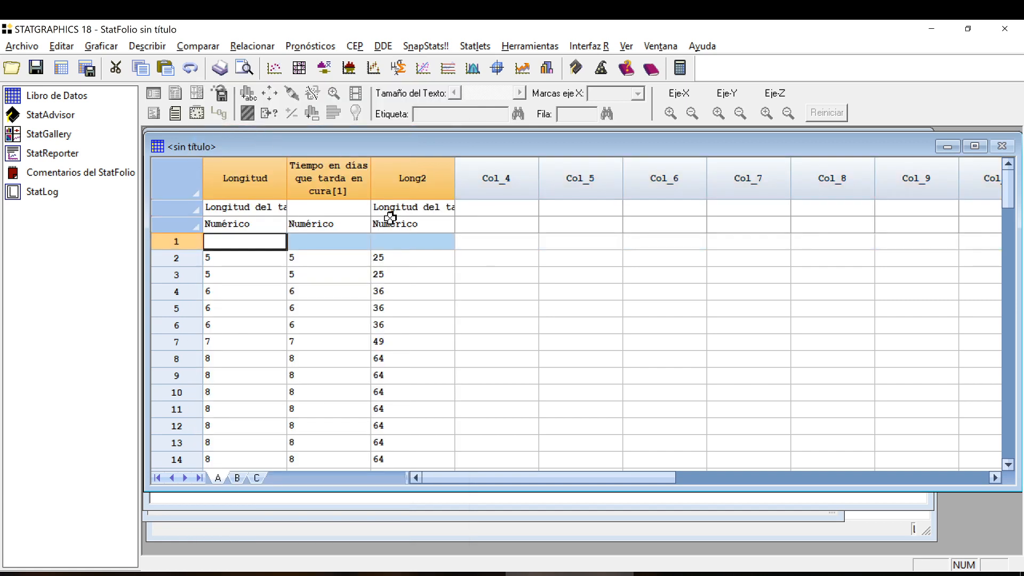
Delete the blank row 1 cells from Longitud through Long2, shifting the cells below up.
{"action": "left_click", "coordinate": [395, 240]}
{"action": "left_click_drag", "start_coordinate": [397, 238], "coordinate": [261, 238]}
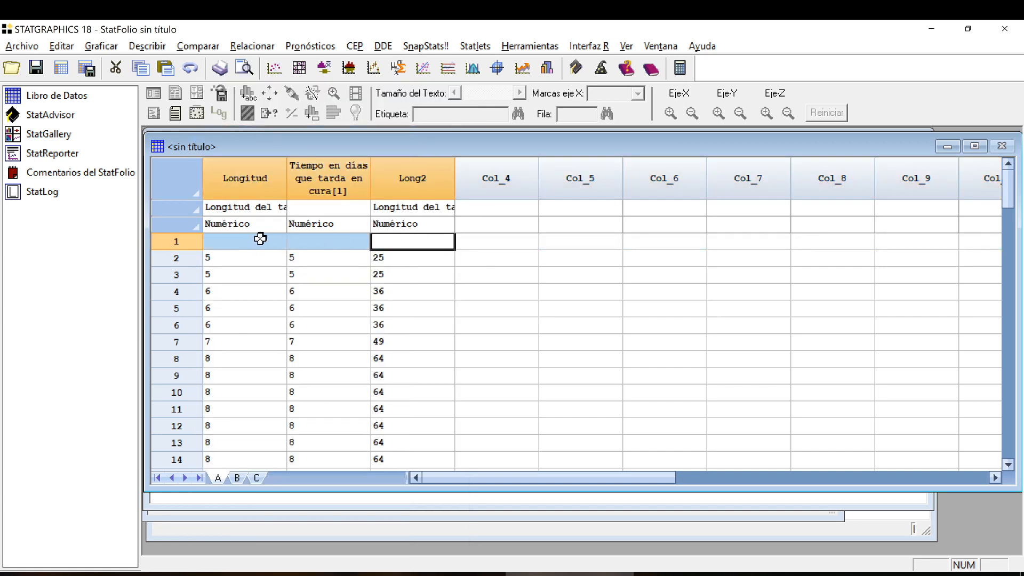
{"action": "key", "text": "Delete"}
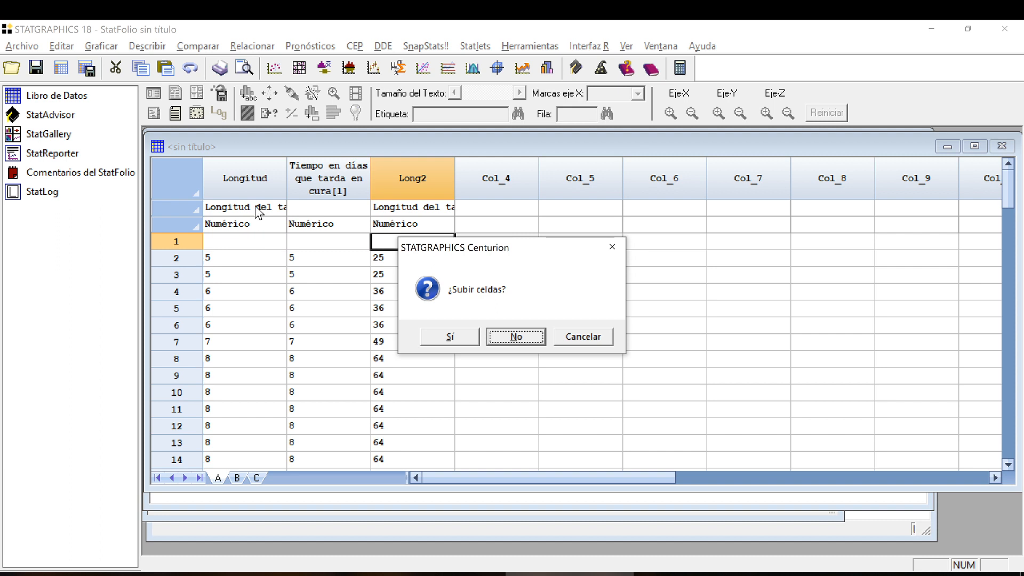
{"action": "left_click", "coordinate": [459, 338]}
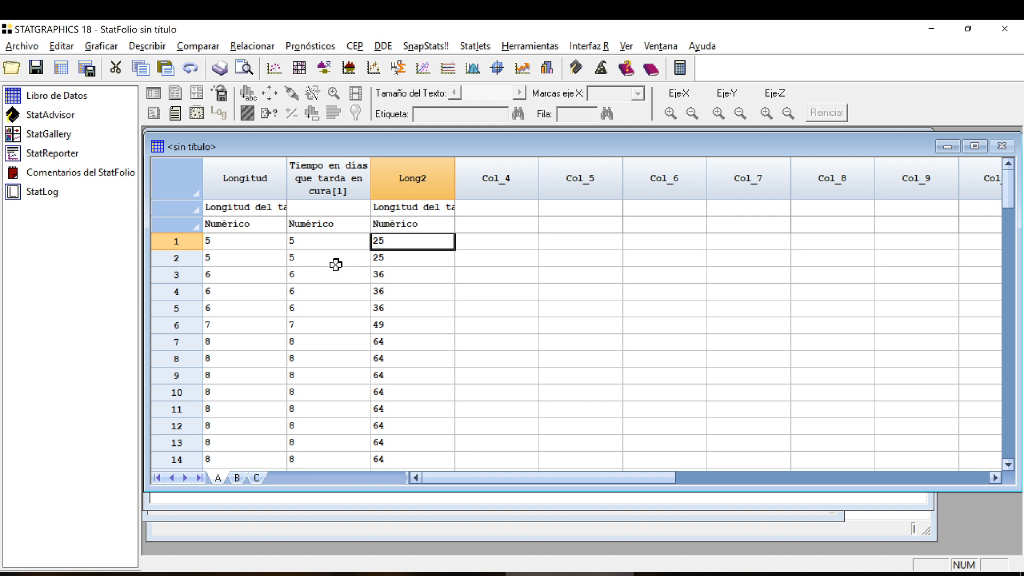
Check where the data in the three columns ends and whether the rows below are empty.
{"action": "scroll", "coordinate": [341, 312], "scroll_direction": "down", "scroll_amount": 15}
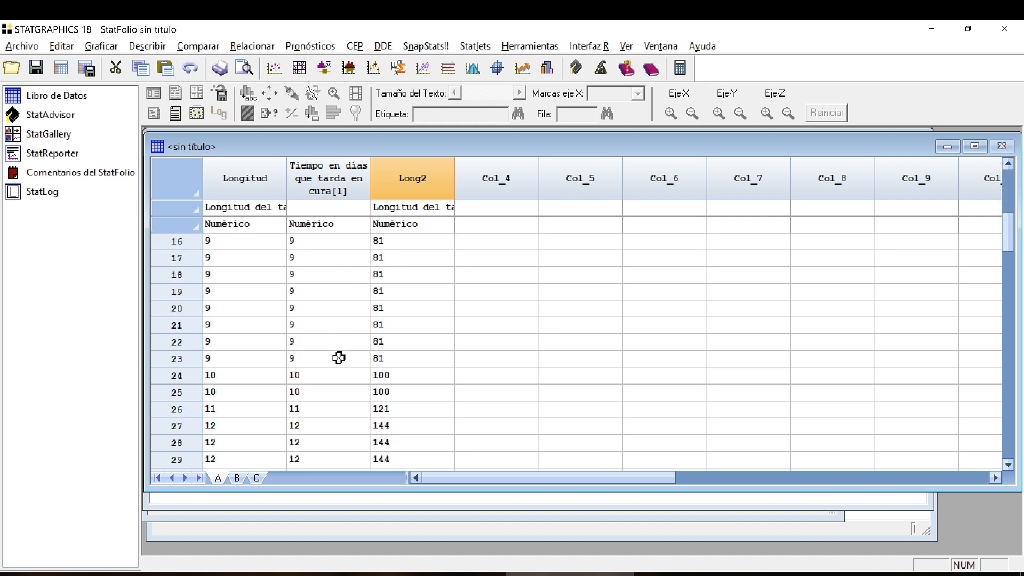
{"action": "scroll", "coordinate": [337, 355], "scroll_direction": "up", "scroll_amount": 2}
{"action": "left_click", "coordinate": [225, 342]}
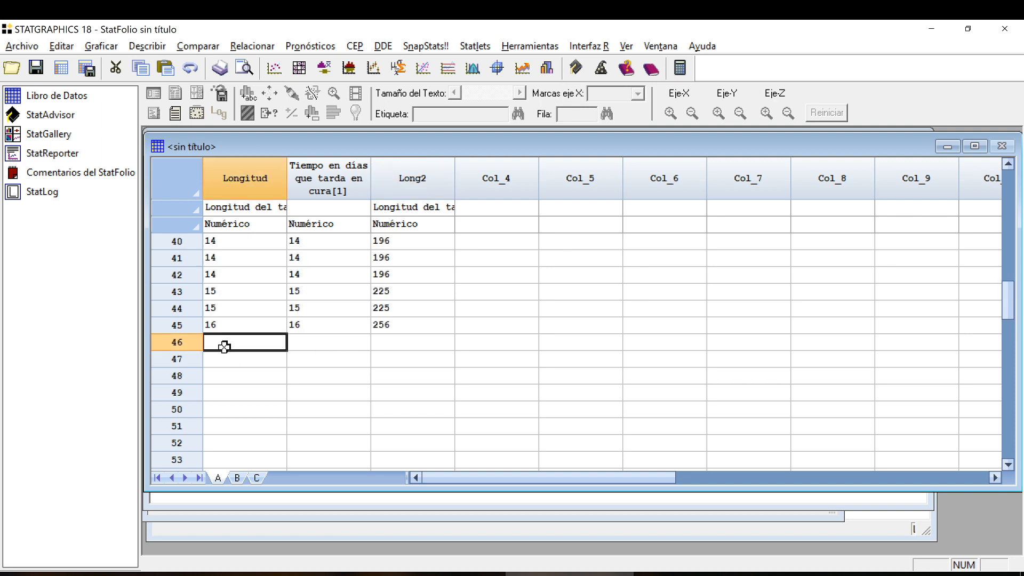
{"action": "left_click", "coordinate": [227, 359]}
{"action": "left_click", "coordinate": [237, 340]}
{"action": "scroll", "coordinate": [238, 352], "scroll_direction": "up", "scroll_amount": 8}
{"action": "scroll", "coordinate": [239, 352], "scroll_direction": "up", "scroll_amount": 5}
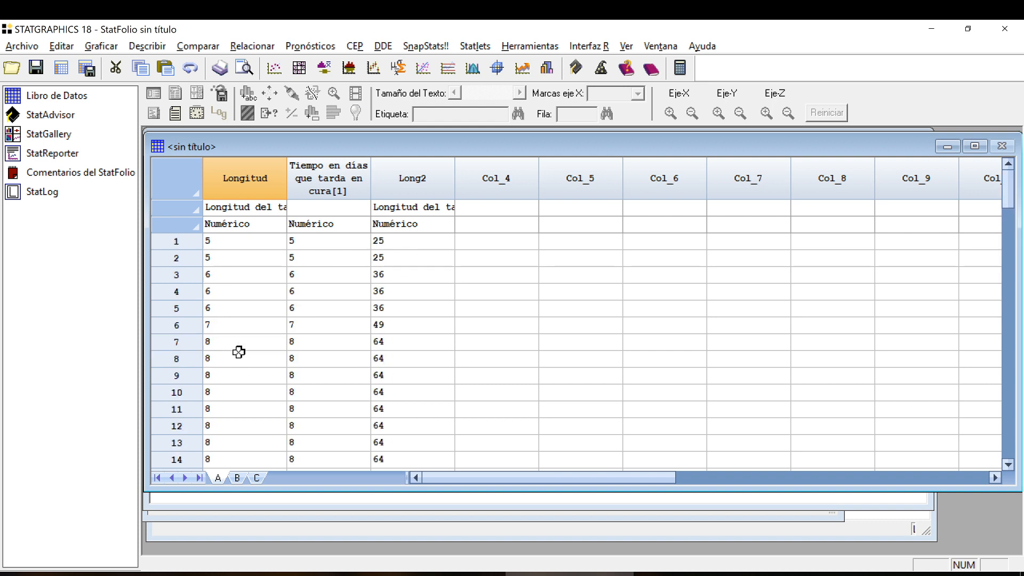
{"action": "left_click", "coordinate": [401, 238]}
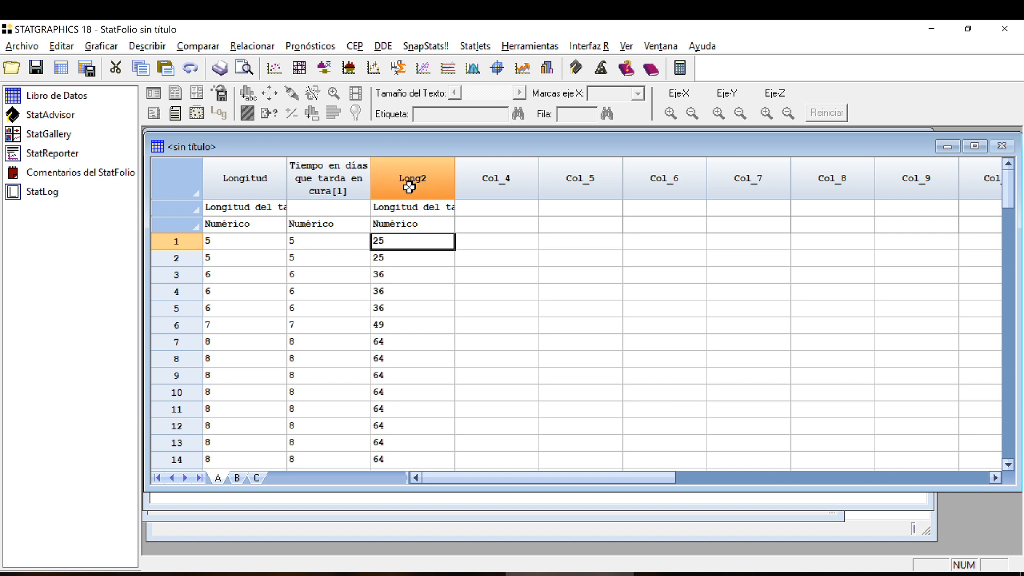
{"action": "key", "text": "alt+Tab"}
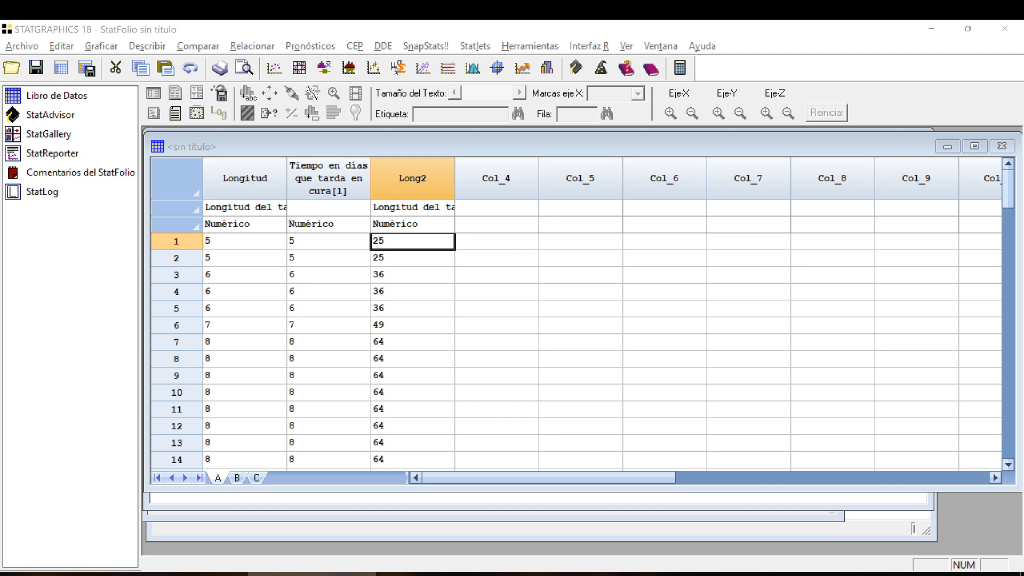
{"action": "left_click", "coordinate": [63, 47]}
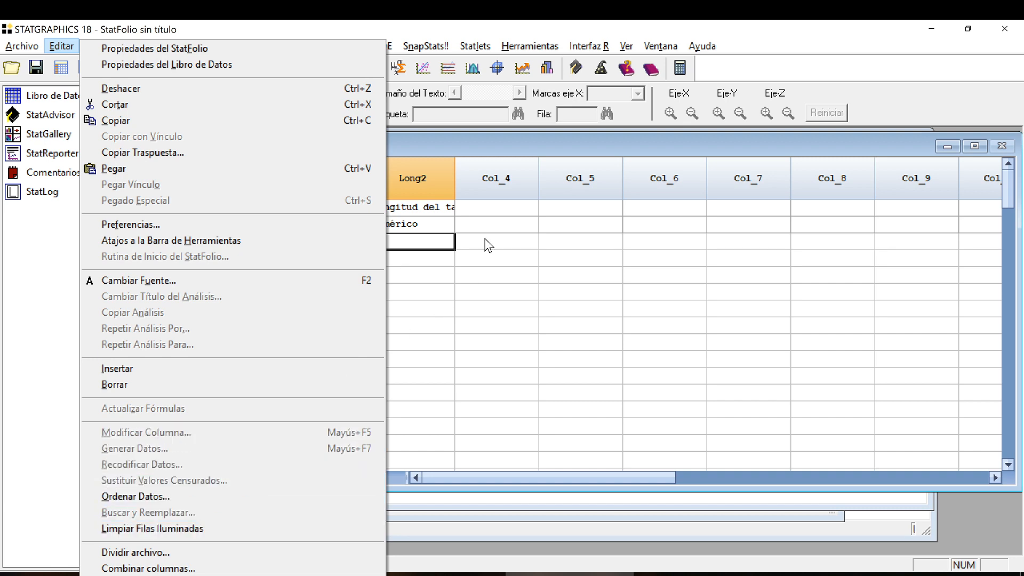
{"action": "left_click", "coordinate": [441, 260]}
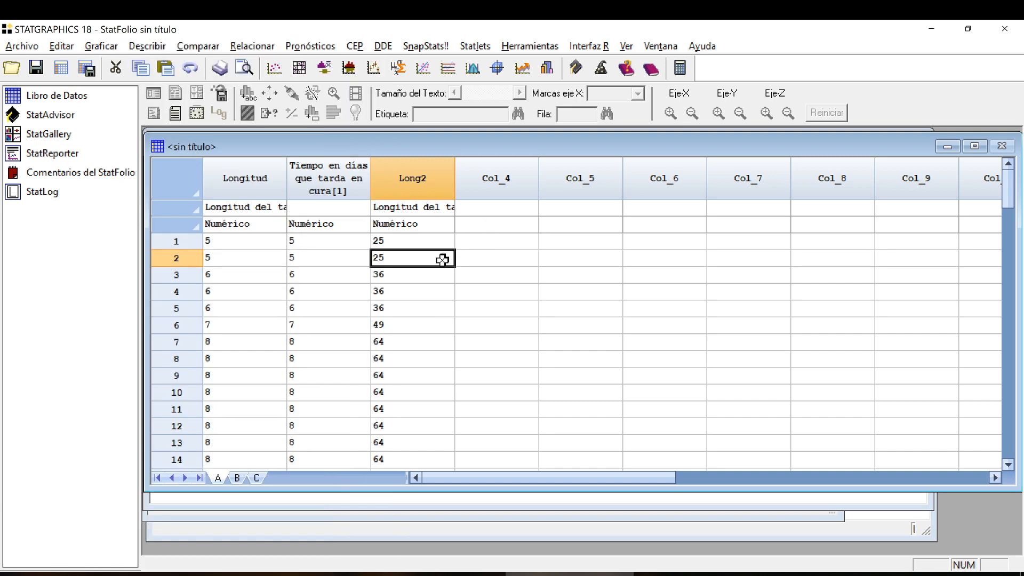
Select the entire Longitud column and review its sorted values down to the last filled row.
{"action": "left_click", "coordinate": [255, 178]}
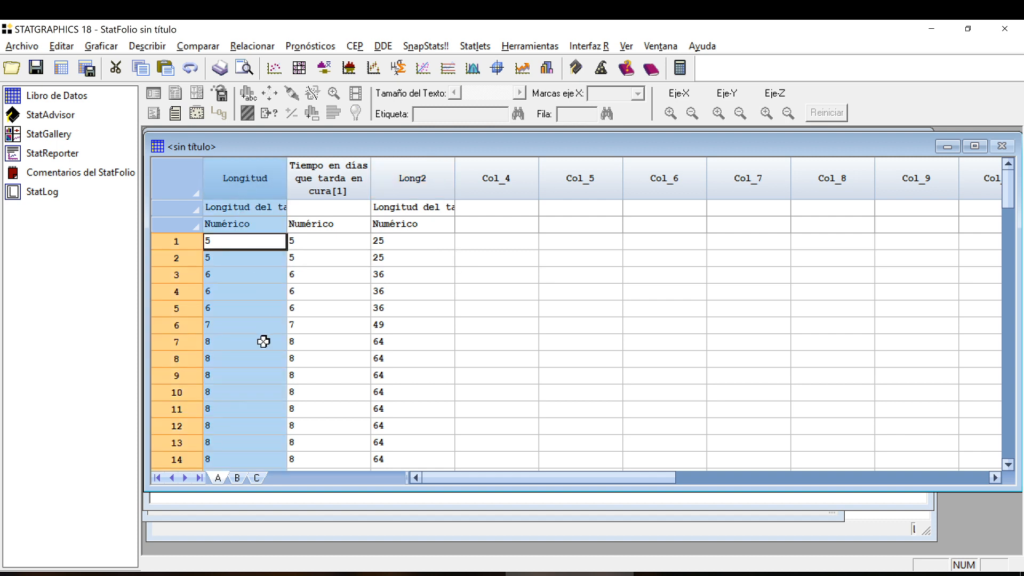
{"action": "scroll", "coordinate": [238, 250], "scroll_direction": "down", "scroll_amount": 1}
{"action": "scroll", "coordinate": [238, 250], "scroll_direction": "down", "scroll_amount": 10}
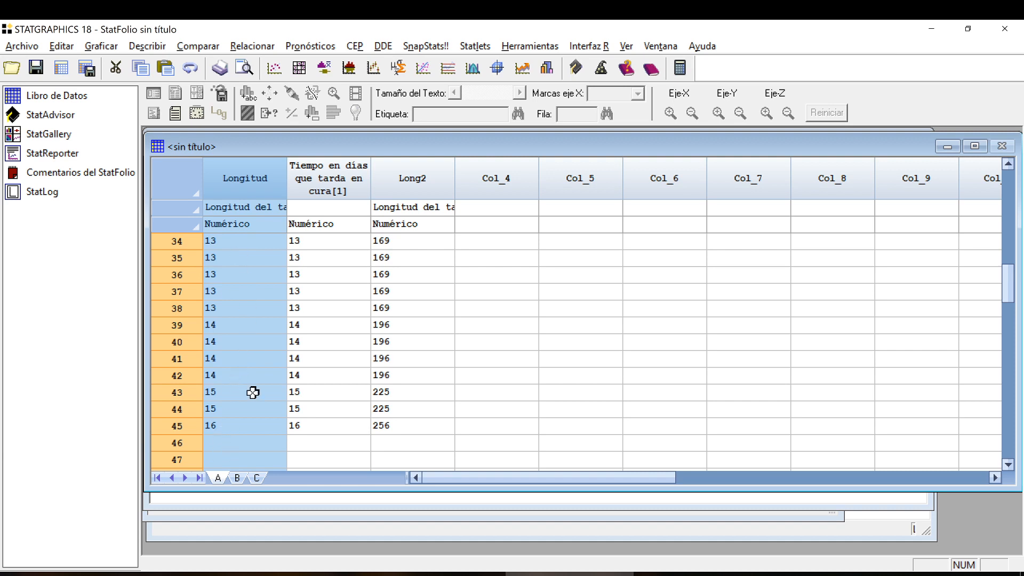
{"action": "scroll", "coordinate": [274, 360], "scroll_direction": "up", "scroll_amount": 11}
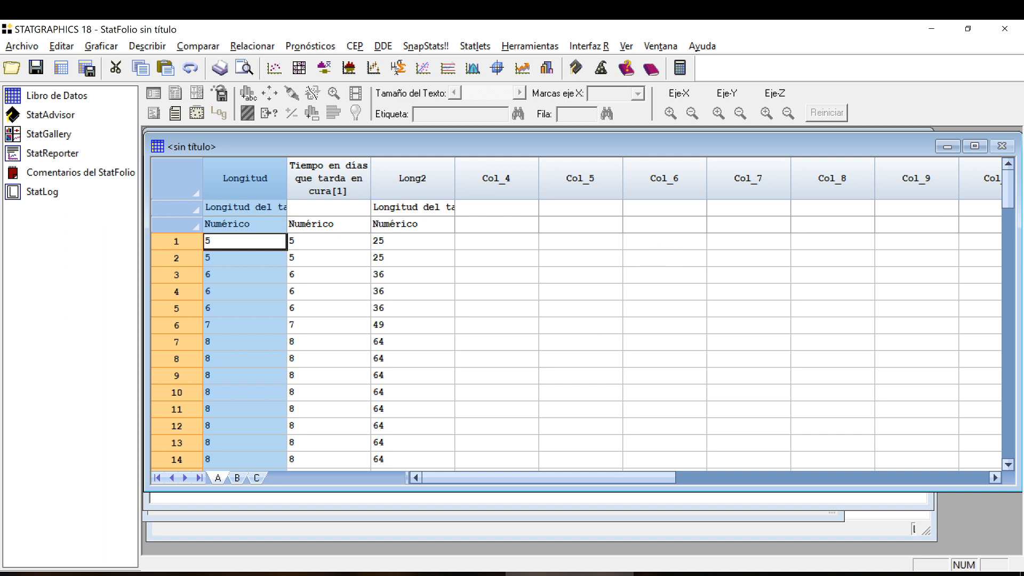
Switch to IntroduccionStatGraphics.pdf in Adobe Acrobat and maximize its window.
{"action": "left_click", "coordinate": [312, 574]}
{"action": "left_click", "coordinate": [787, 127]}
{"action": "left_click_drag", "start_coordinate": [800, 23], "coordinate": [746, 21]}
{"action": "double_click", "coordinate": [748, 32]}
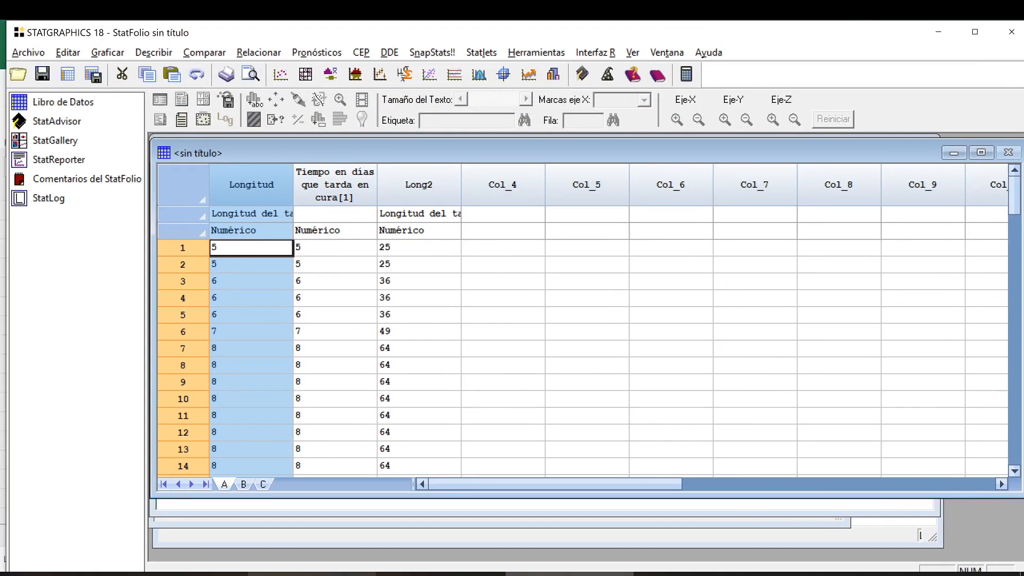
{"action": "mouse_move", "coordinate": [312, 573]}
{"action": "mouse_move", "coordinate": [237, 520]}
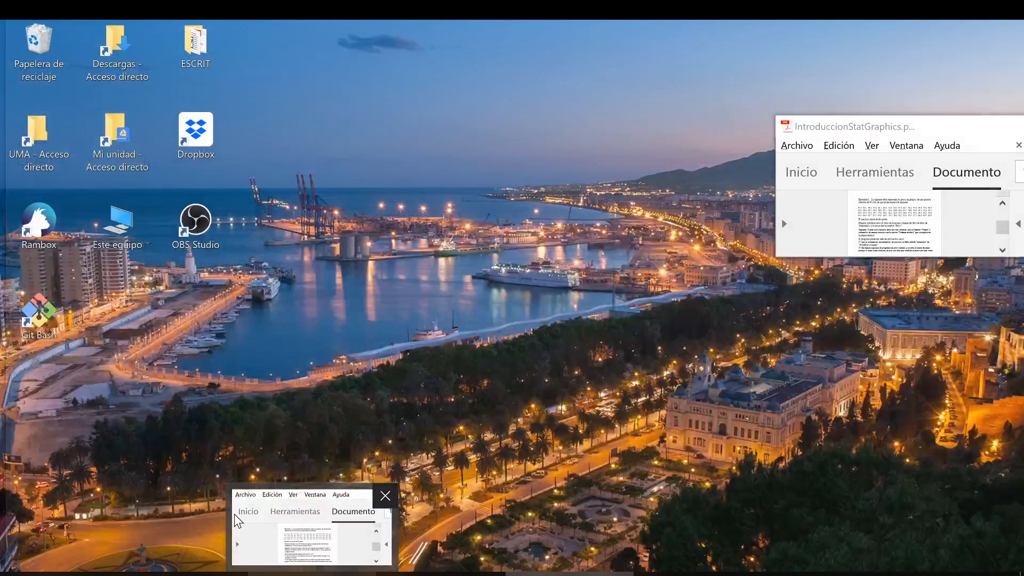
{"action": "left_click", "coordinate": [259, 514]}
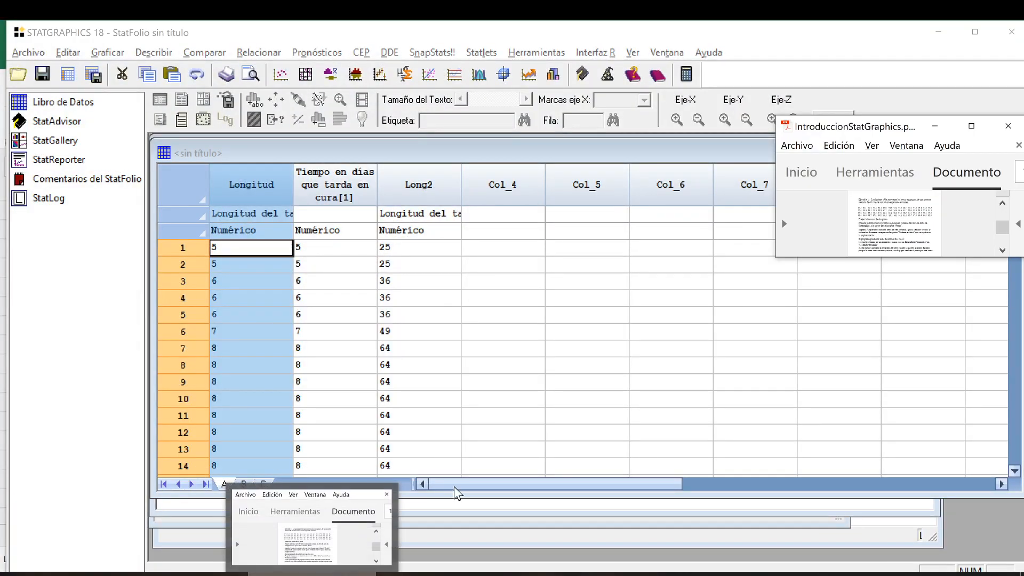
{"action": "left_click", "coordinate": [972, 126]}
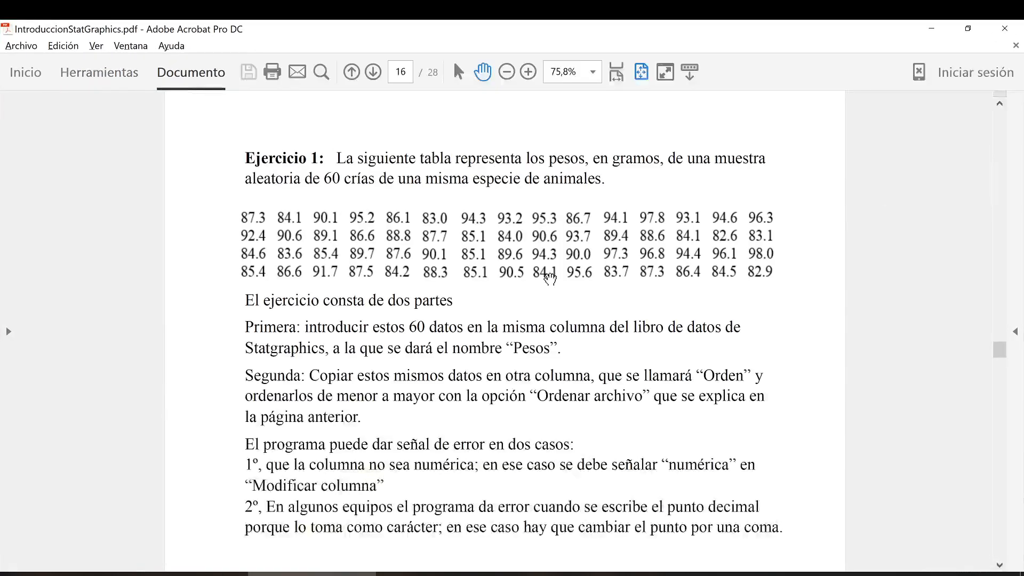
Browse the PDF pages on sorting sample data, generating data and modifying columns, along with Ejercicio 1 and Ejercicio 2.
{"action": "scroll", "coordinate": [651, 217], "scroll_direction": "up", "scroll_amount": 2}
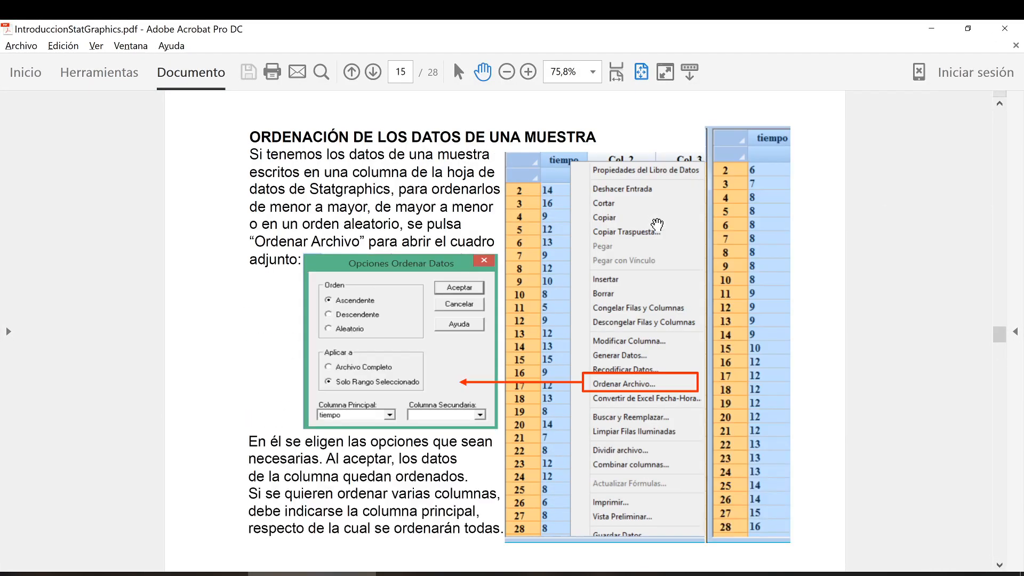
{"action": "scroll", "coordinate": [533, 235], "scroll_direction": "up", "scroll_amount": 2}
{"action": "scroll", "coordinate": [533, 237], "scroll_direction": "down", "scroll_amount": 4}
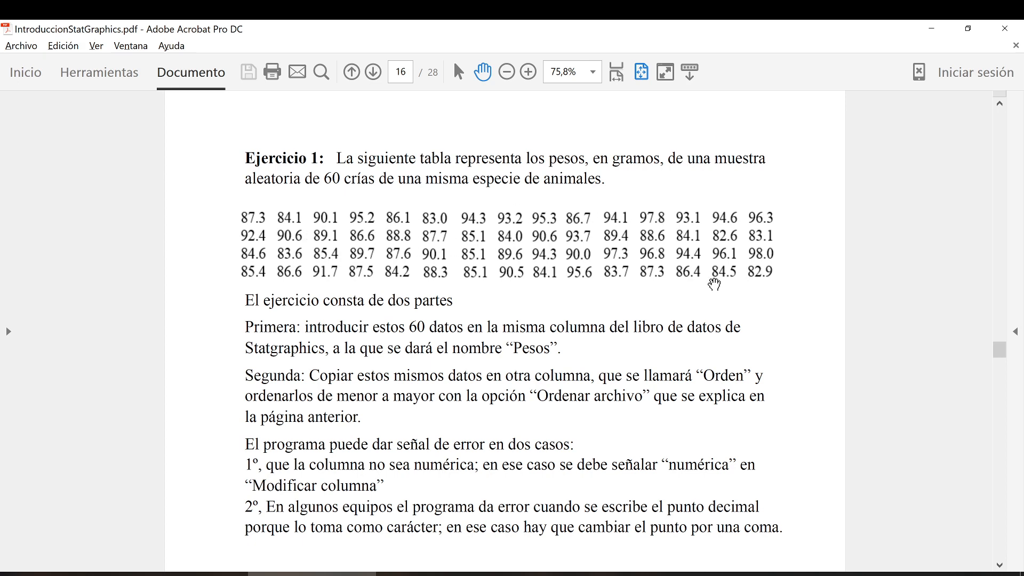
{"action": "scroll", "coordinate": [867, 302], "scroll_direction": "down", "scroll_amount": 1}
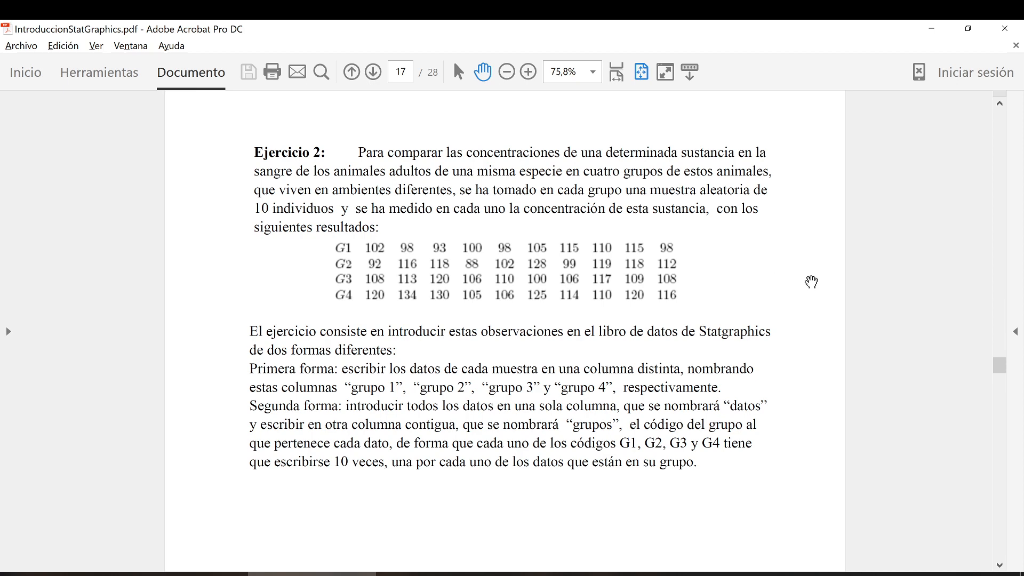
{"action": "key", "text": "Left"}
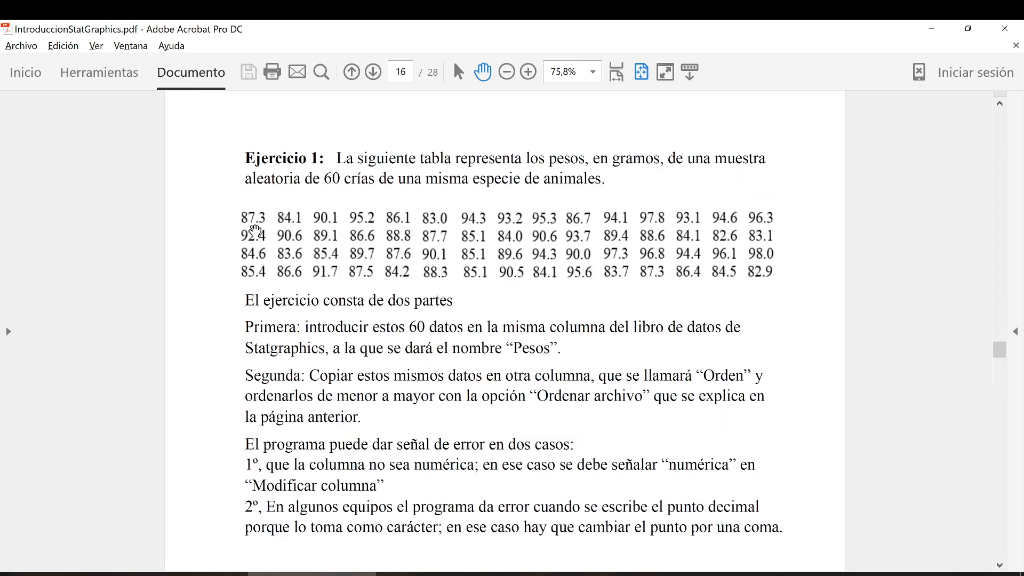
{"action": "key", "text": "Left"}
{"action": "key", "text": "Left"}
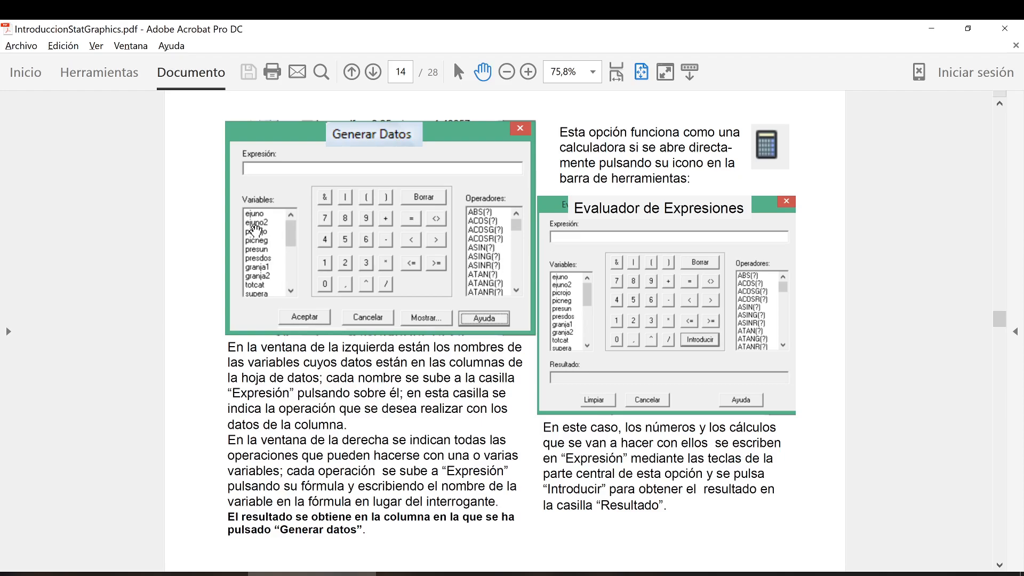
{"action": "key", "text": "Left"}
{"action": "key", "text": "Left"}
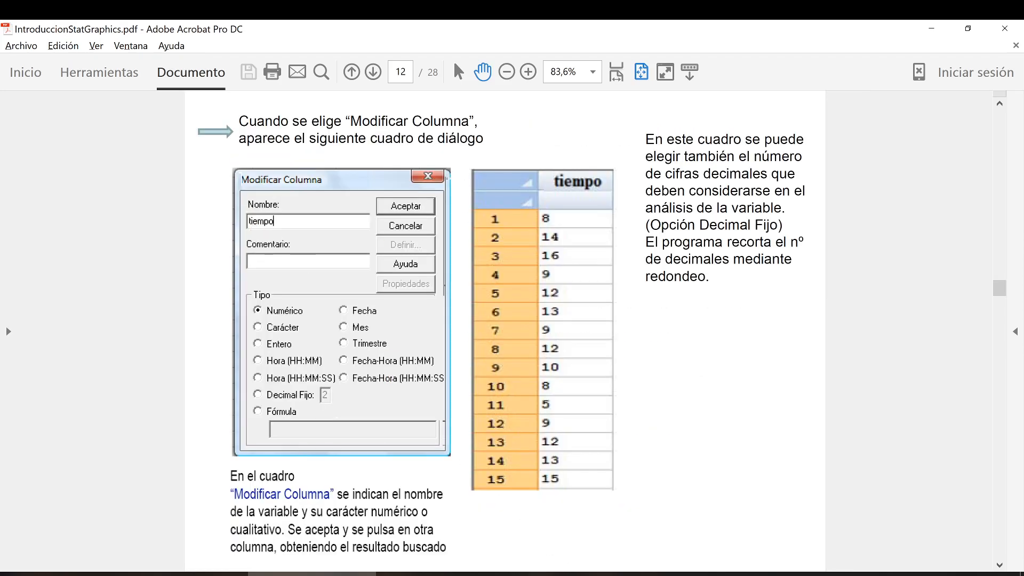
Read the PDF statement of Ejercicio 2 on arranging the four groups' concentration data in two different forms.
{"action": "left_click", "coordinate": [576, 574]}
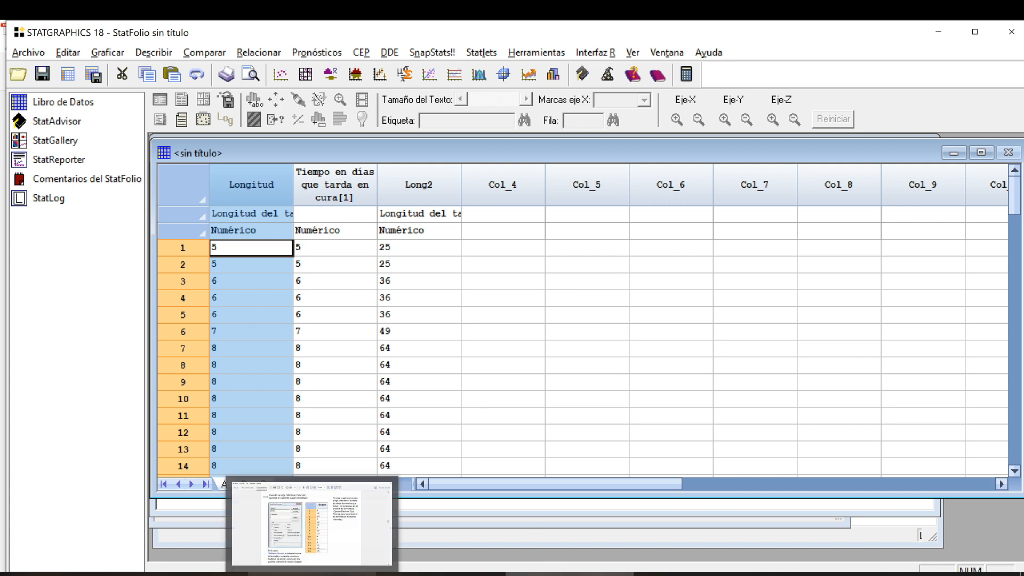
{"action": "left_click", "coordinate": [347, 574]}
{"action": "scroll", "coordinate": [492, 309], "scroll_direction": "down", "scroll_amount": 1}
{"action": "scroll", "coordinate": [492, 309], "scroll_direction": "up", "scroll_amount": 1}
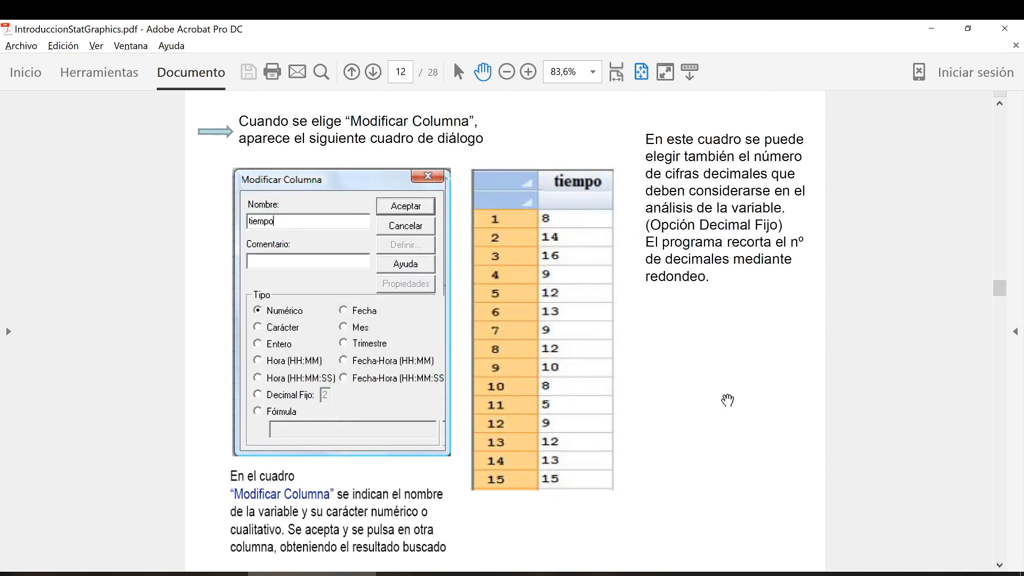
{"action": "scroll", "coordinate": [726, 401], "scroll_direction": "down", "scroll_amount": 3}
{"action": "scroll", "coordinate": [725, 402], "scroll_direction": "down", "scroll_amount": 2}
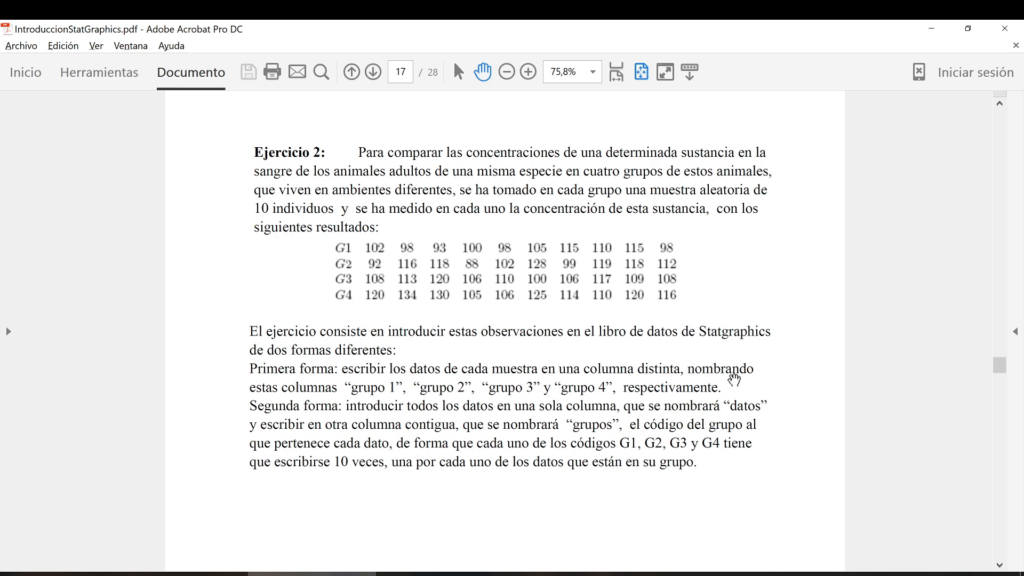
Switch back to STATGRAPHICS and rename columns Col_4 and Col_5 as G1 and G2, keeping them numeric.
{"action": "left_click", "coordinate": [570, 573]}
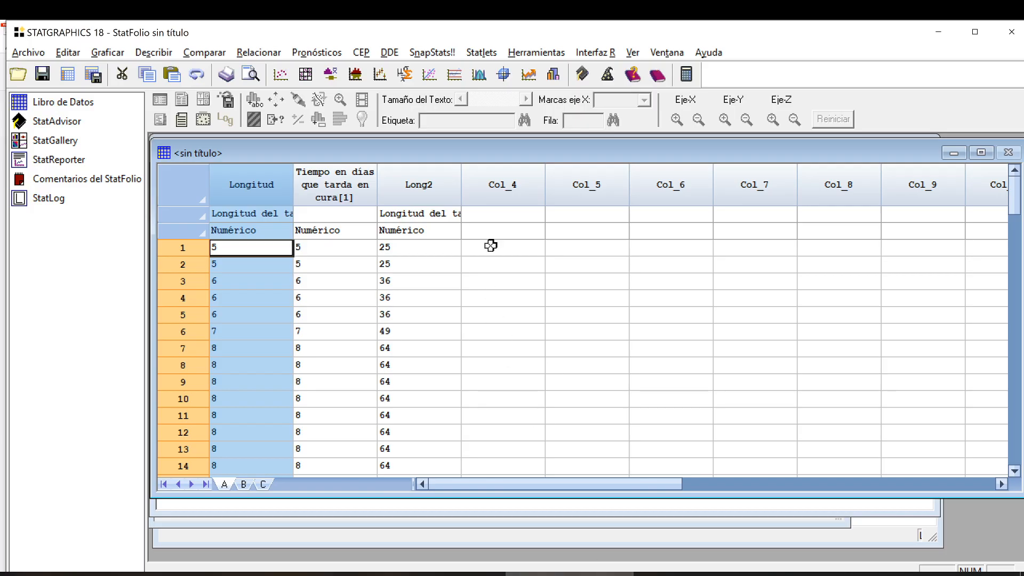
{"action": "left_click", "coordinate": [511, 185]}
{"action": "double_click", "coordinate": [511, 186]}
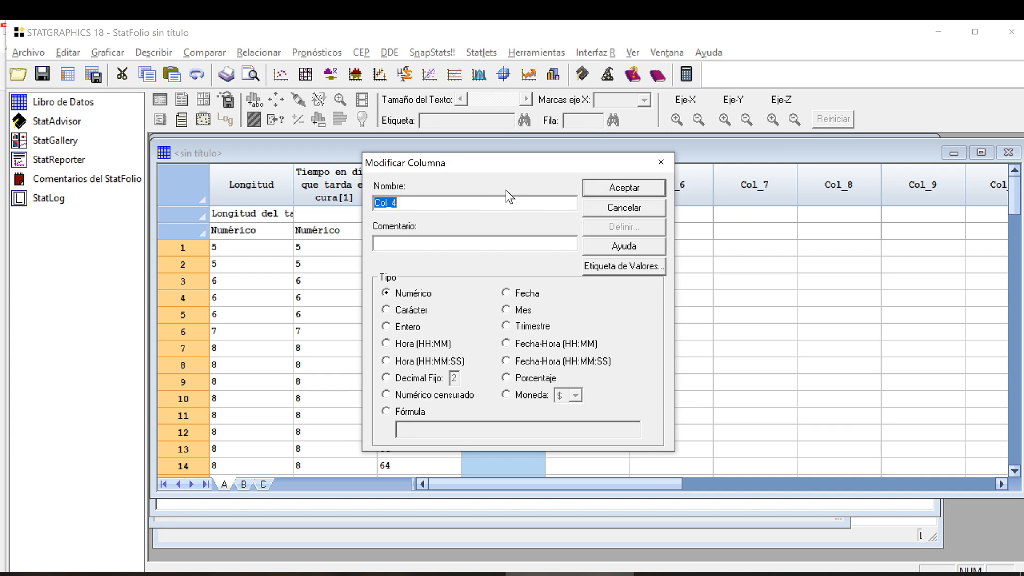
{"action": "type", "text": "G1"}
{"action": "key", "text": "Return"}
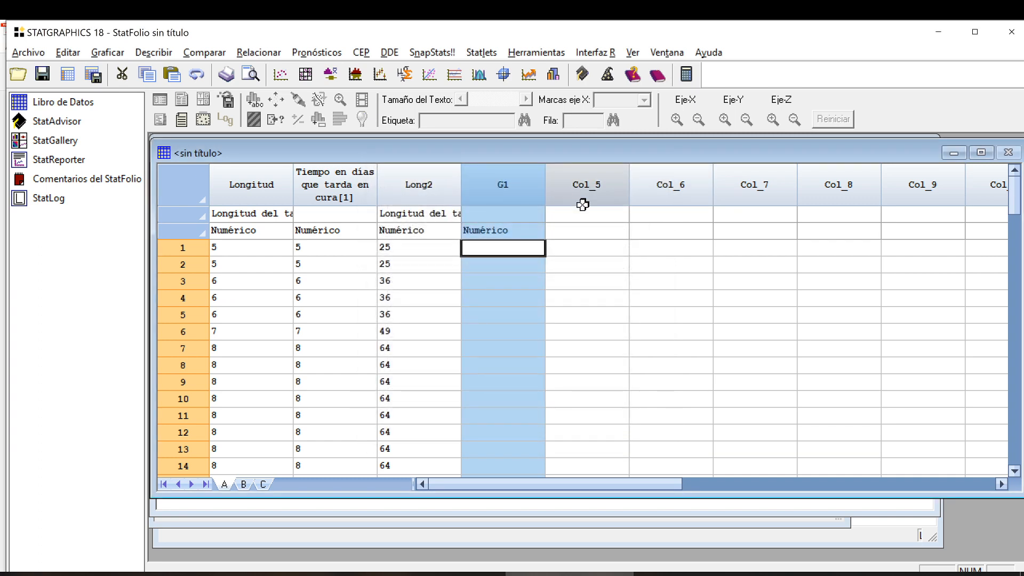
{"action": "double_click", "coordinate": [582, 206]}
{"action": "type", "text": "G2"}
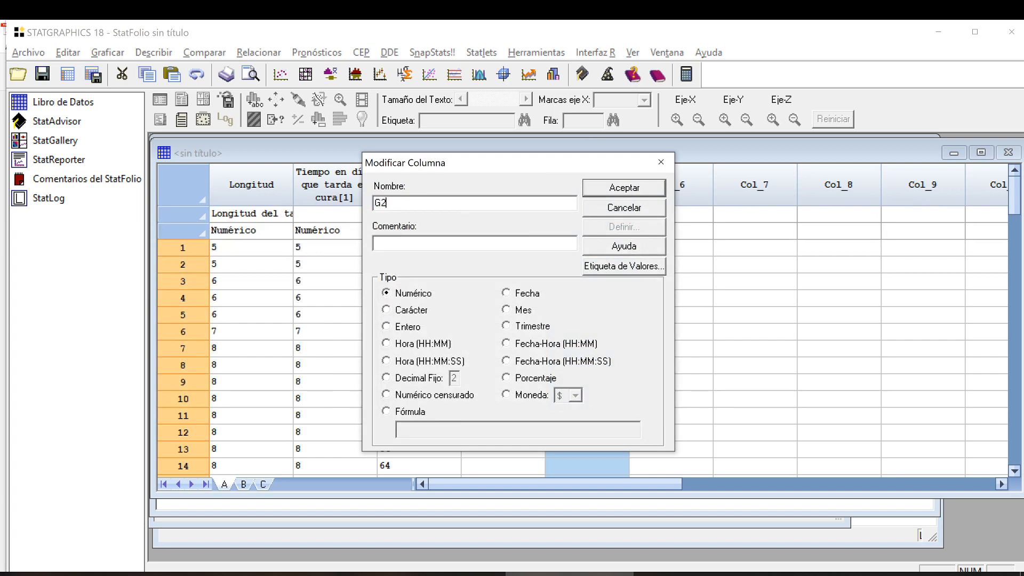
{"action": "key", "text": "Return"}
Rename columns Col_6 and Col_7 as G3 and G4, keeping the numeric type.
{"action": "double_click", "coordinate": [665, 194]}
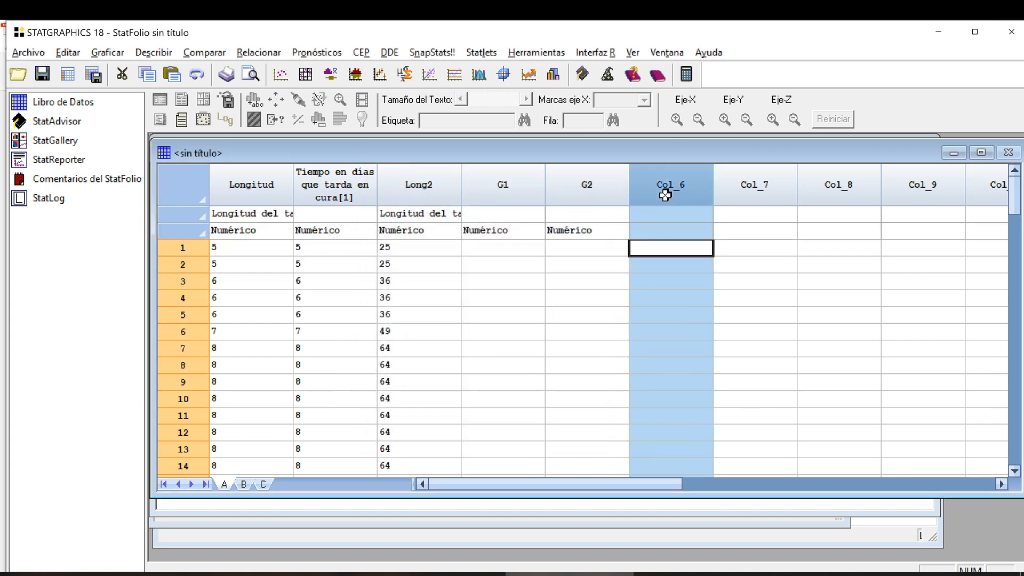
{"action": "type", "text": "G3"}
{"action": "key", "text": "Return"}
{"action": "double_click", "coordinate": [749, 189]}
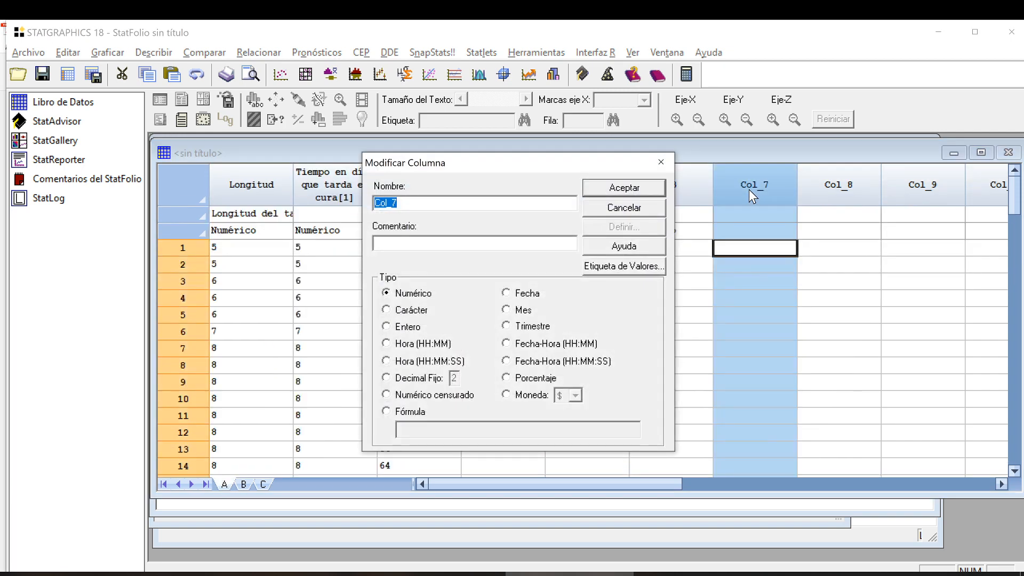
{"action": "type", "text": "G4"}
{"action": "key", "text": "Return"}
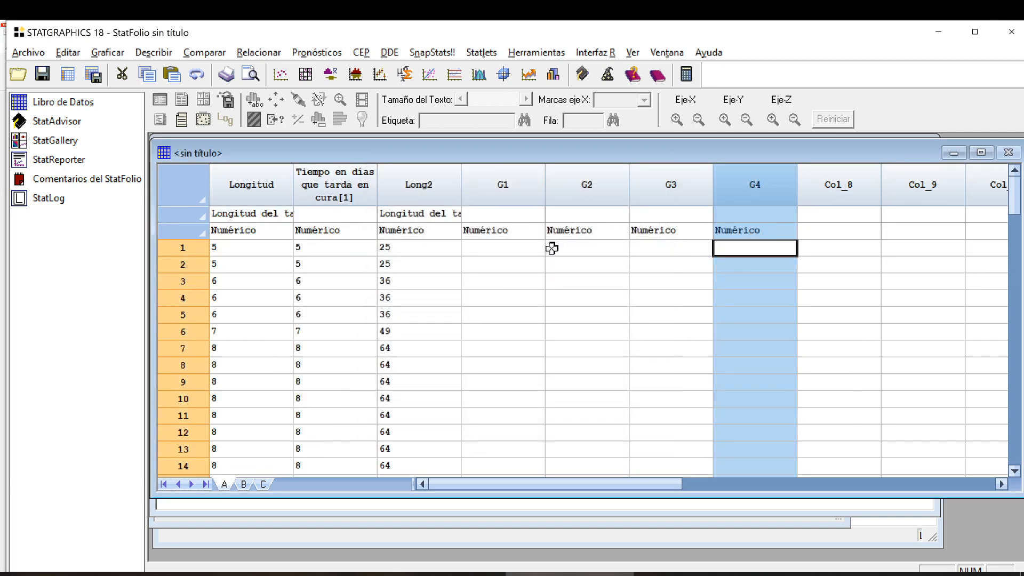
Point out the empty cells in columns G1 to G4 where each group's values belong.
{"action": "left_click_drag", "start_coordinate": [512, 251], "coordinate": [526, 462]}
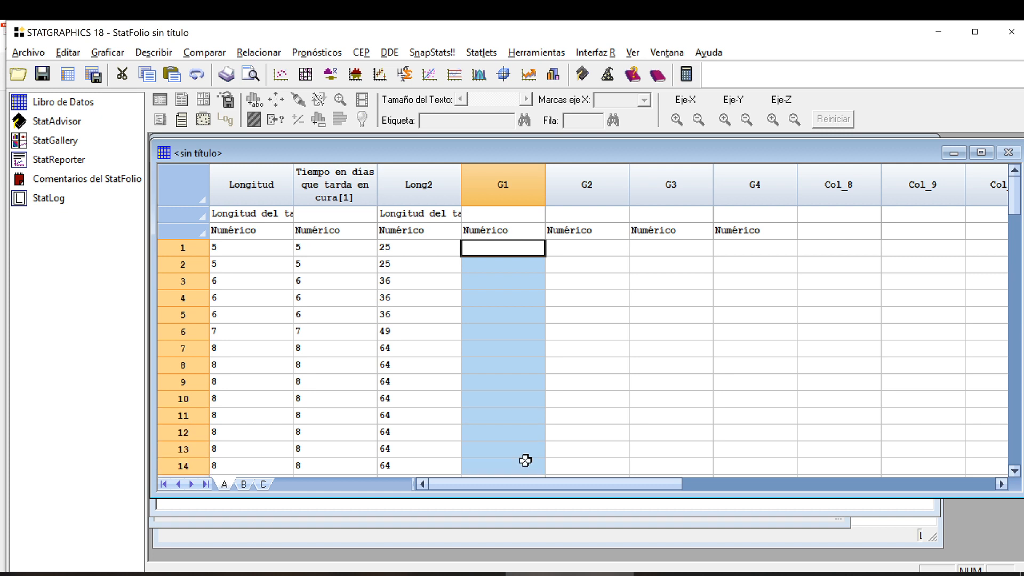
{"action": "left_click_drag", "start_coordinate": [576, 246], "coordinate": [589, 395]}
{"action": "left_click_drag", "start_coordinate": [702, 255], "coordinate": [720, 400]}
{"action": "left_click", "coordinate": [749, 314]}
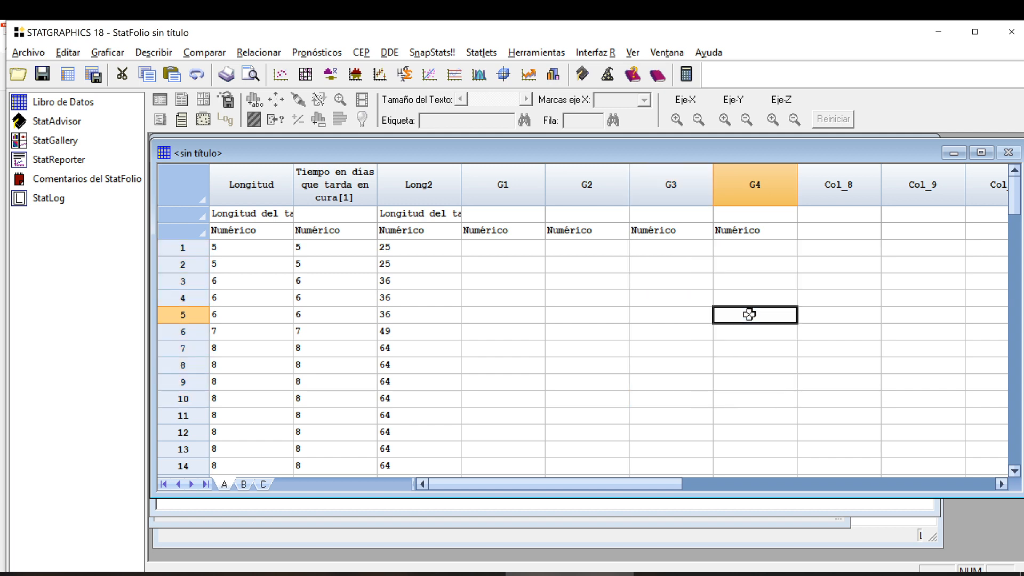
Rename Col_8 as Concentración and Col_9 as Grupo, keeping both numeric.
{"action": "double_click", "coordinate": [845, 196]}
{"action": "type", "text": "G"}
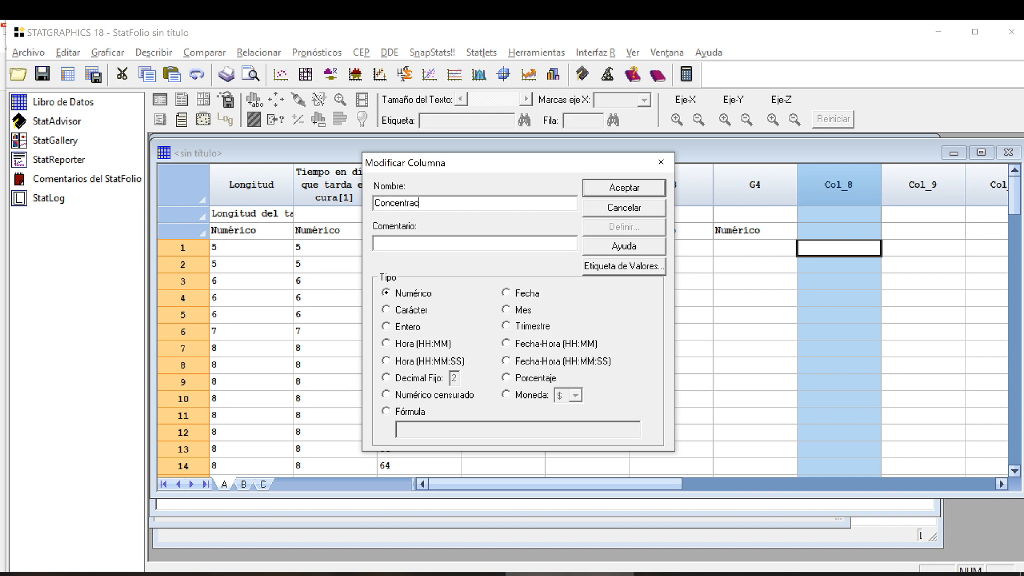
{"action": "key", "text": "Return"}
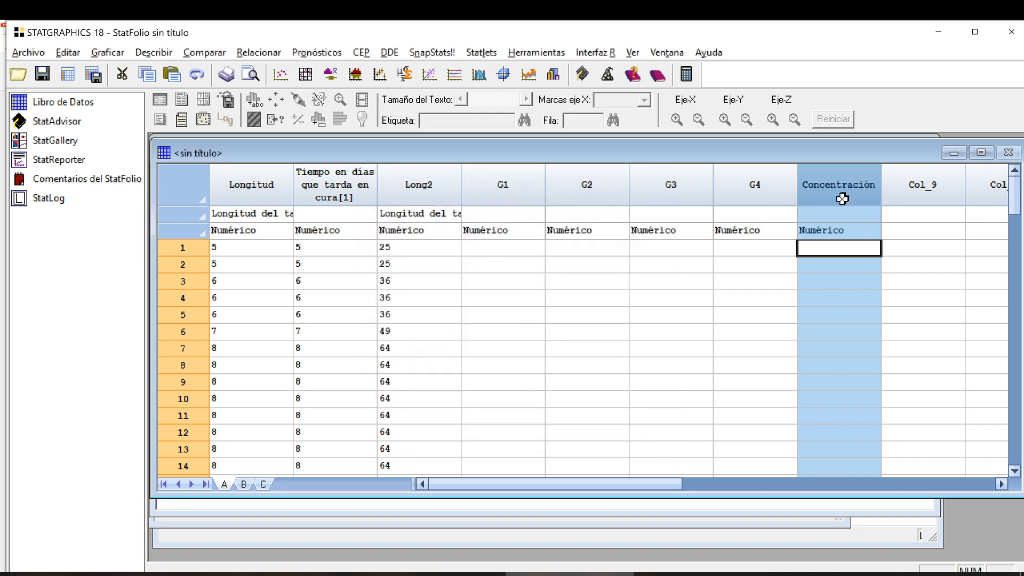
{"action": "left_click", "coordinate": [912, 192]}
{"action": "double_click", "coordinate": [912, 192]}
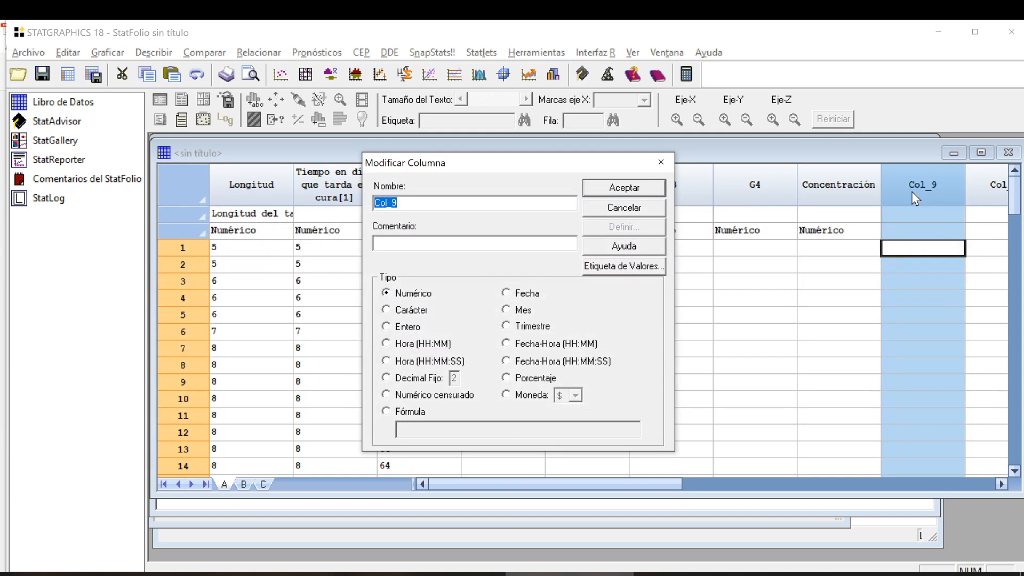
{"action": "type", "text": "Grupo"}
{"action": "key", "text": "Return"}
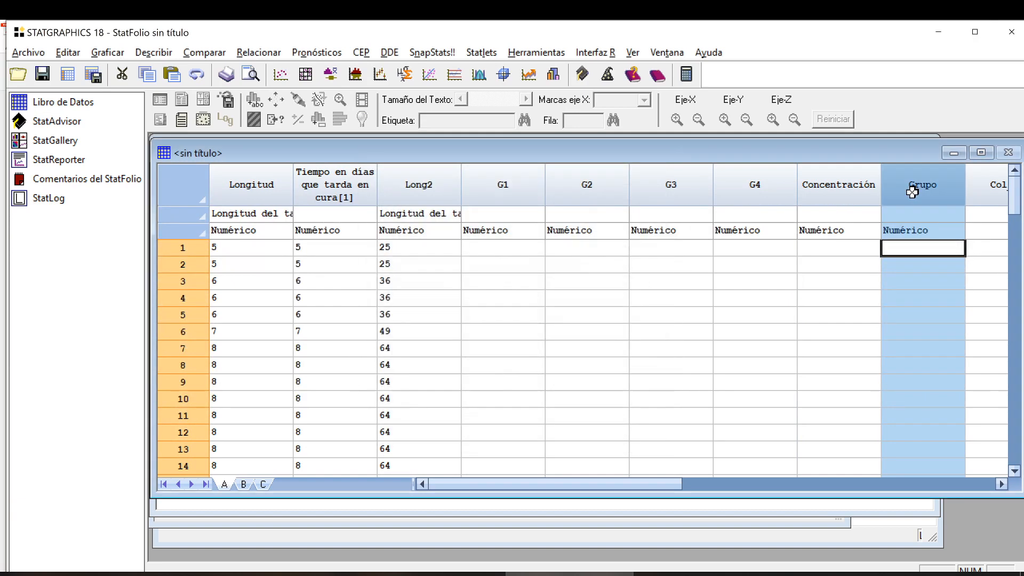
Mark the first ten cells of Concentración and try to enter G1 in the first cell of the numeric Grupo column.
{"action": "left_click", "coordinate": [834, 247]}
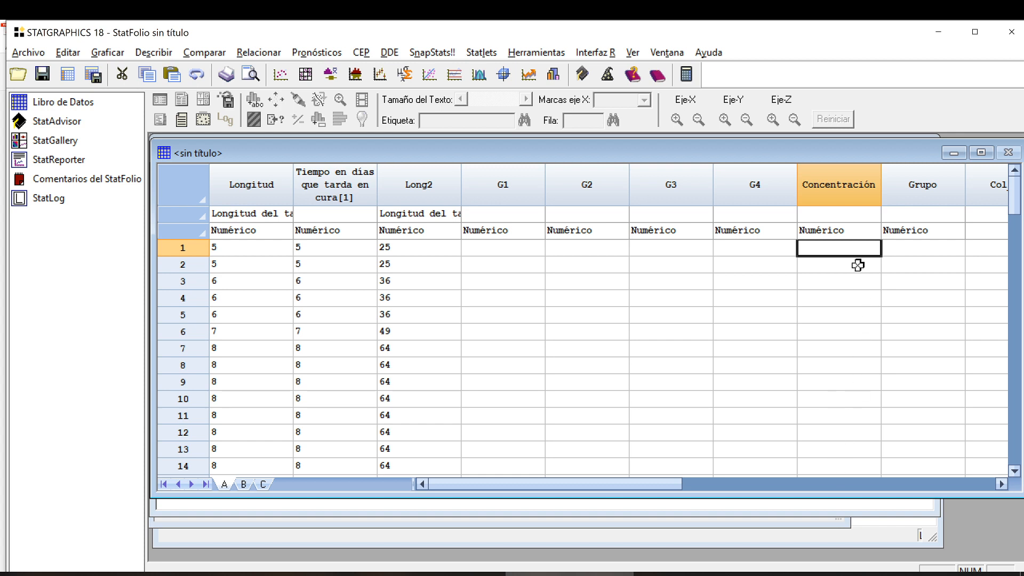
{"action": "left_click_drag", "start_coordinate": [850, 249], "coordinate": [848, 391]}
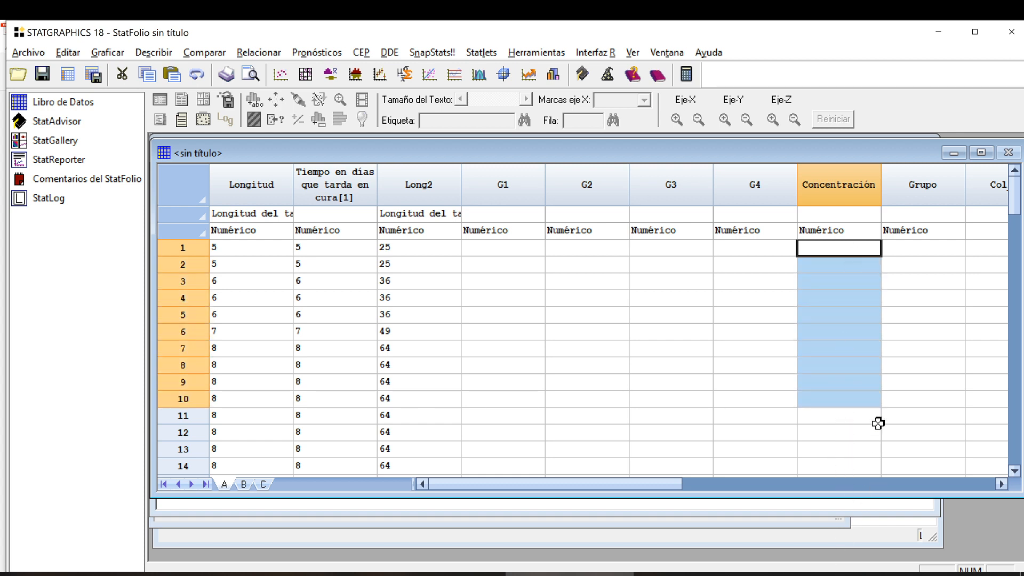
{"action": "left_click", "coordinate": [933, 250]}
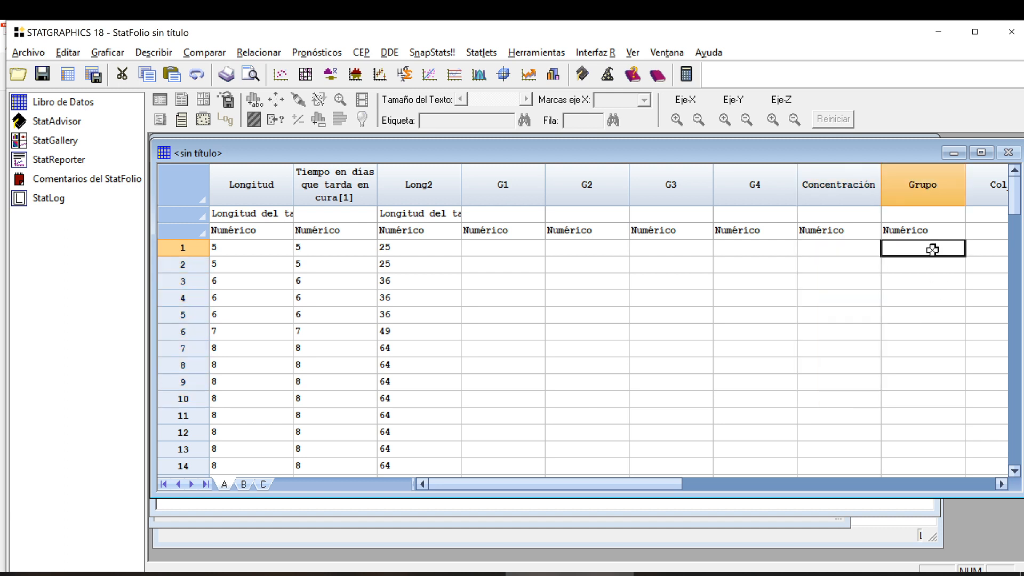
{"action": "type", "text": "G1"}
{"action": "key", "text": "Return"}
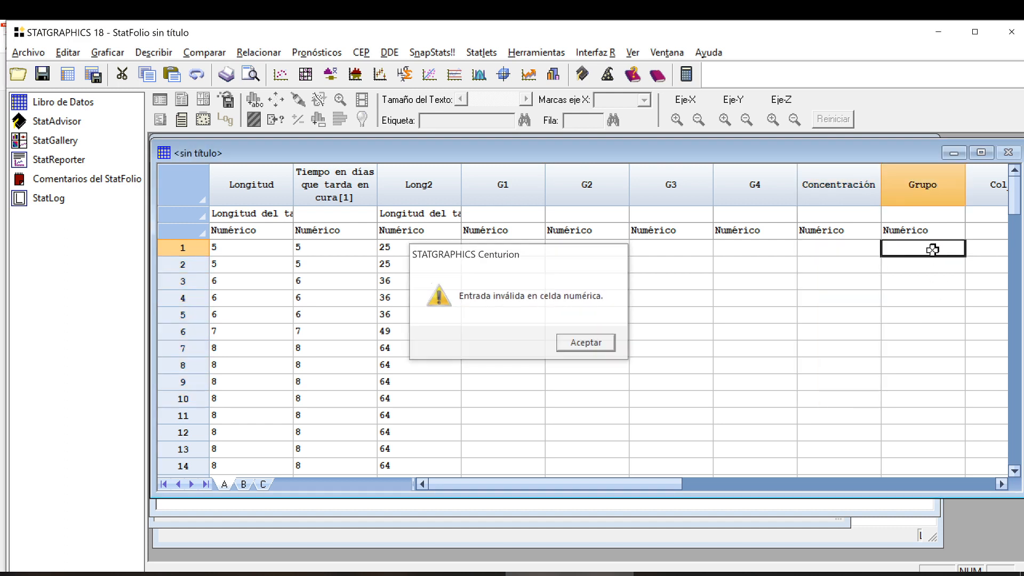
{"action": "key", "text": "Return"}
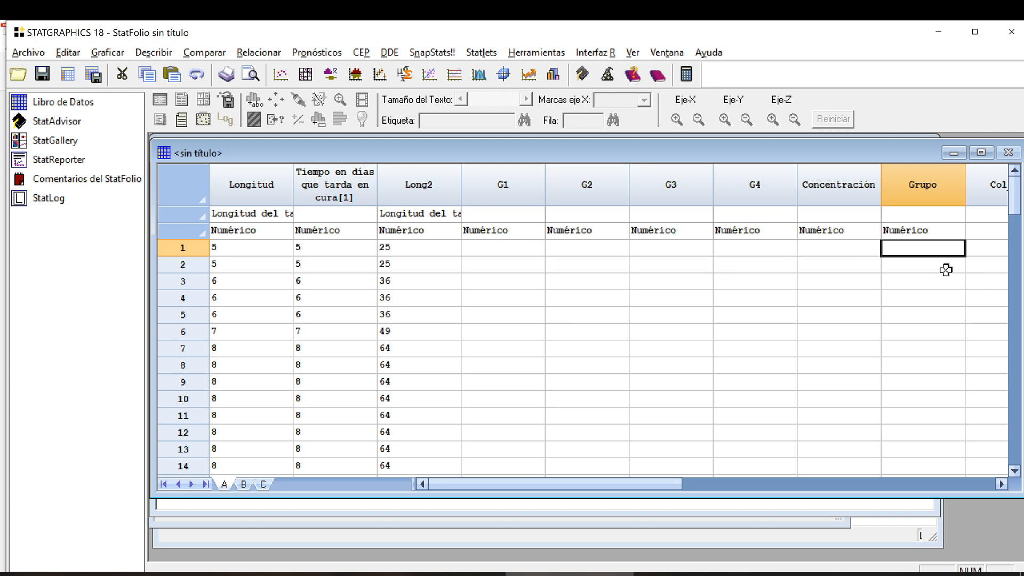
Change the Grupo column's type to Carácter and select its first cell.
{"action": "left_click", "coordinate": [949, 230]}
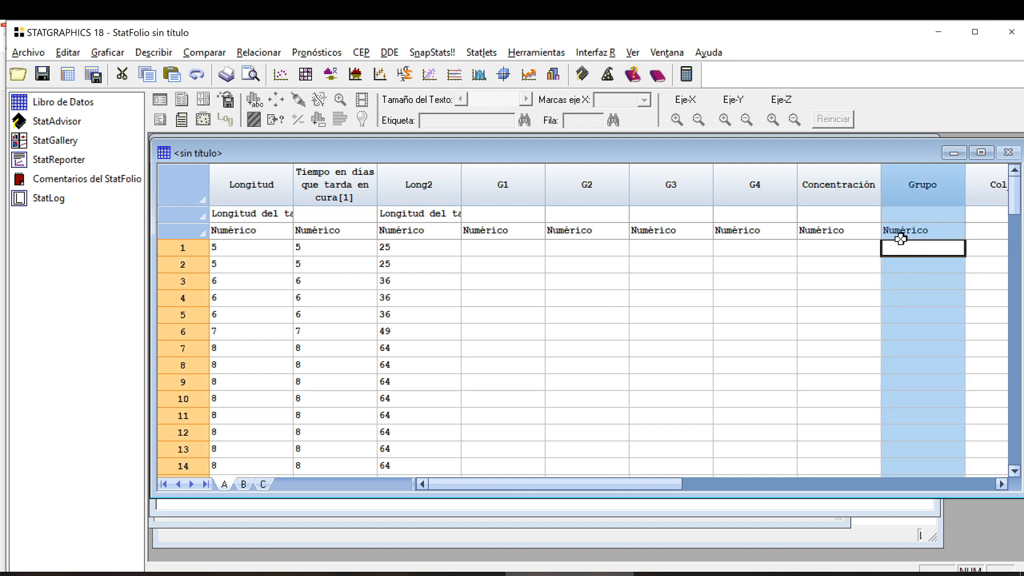
{"action": "double_click", "coordinate": [933, 215]}
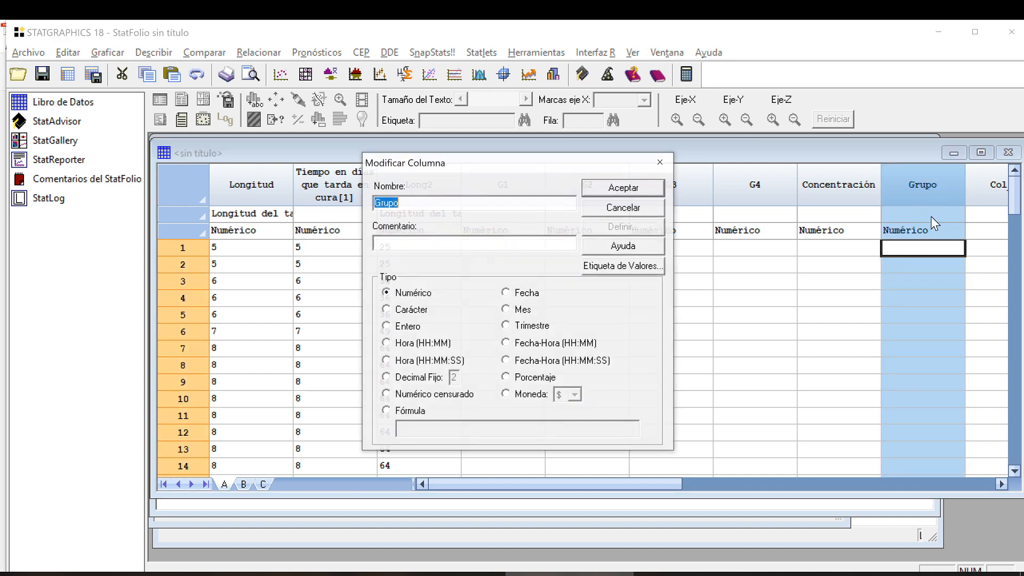
{"action": "left_click", "coordinate": [421, 310]}
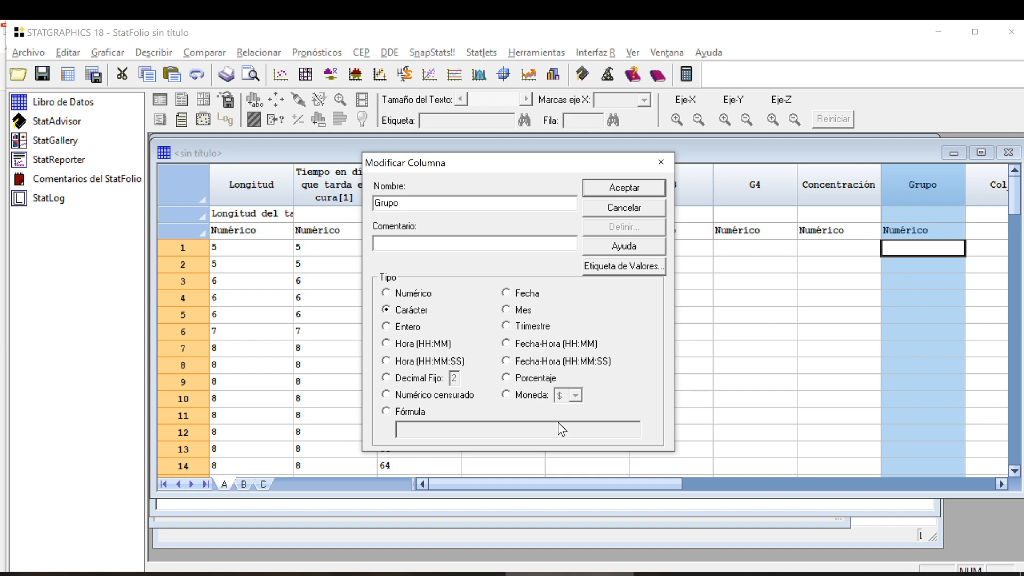
{"action": "left_click", "coordinate": [639, 190]}
{"action": "left_click", "coordinate": [891, 250]}
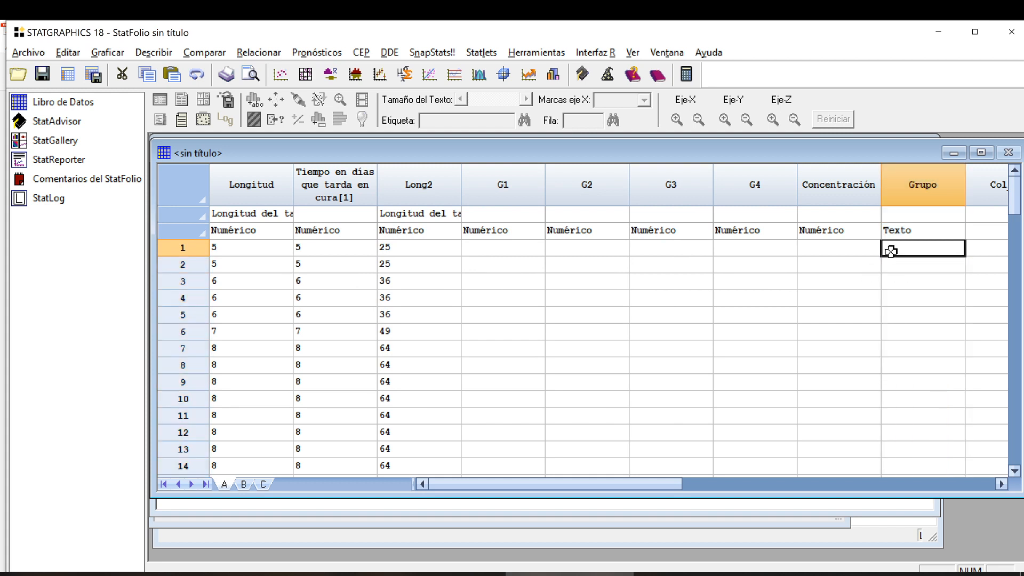
Enter G1 in the first cell of the Grupo column and fill it down through row 10.
{"action": "type", "text": "G1"}
{"action": "key", "text": "Return"}
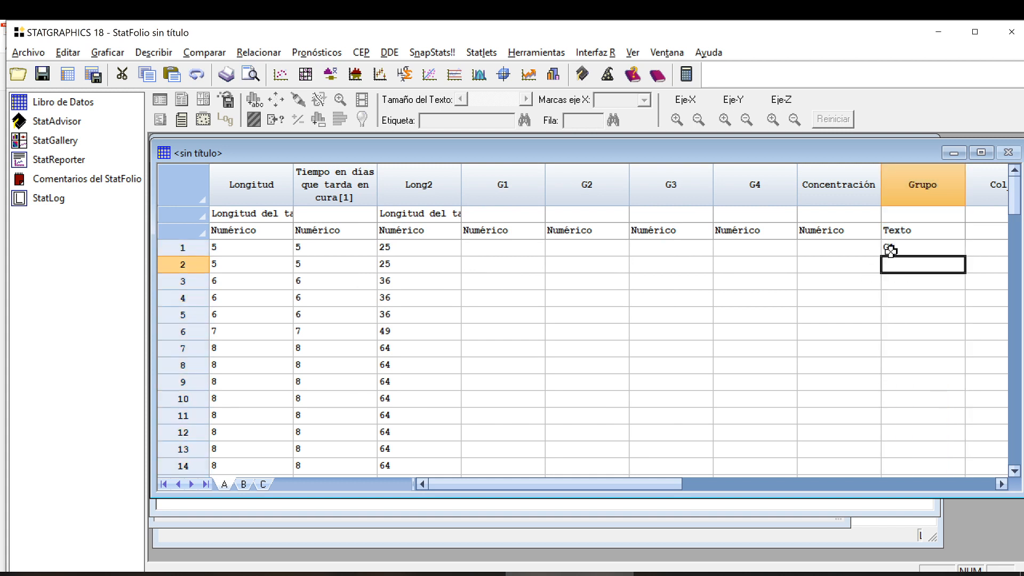
{"action": "left_click", "coordinate": [903, 247]}
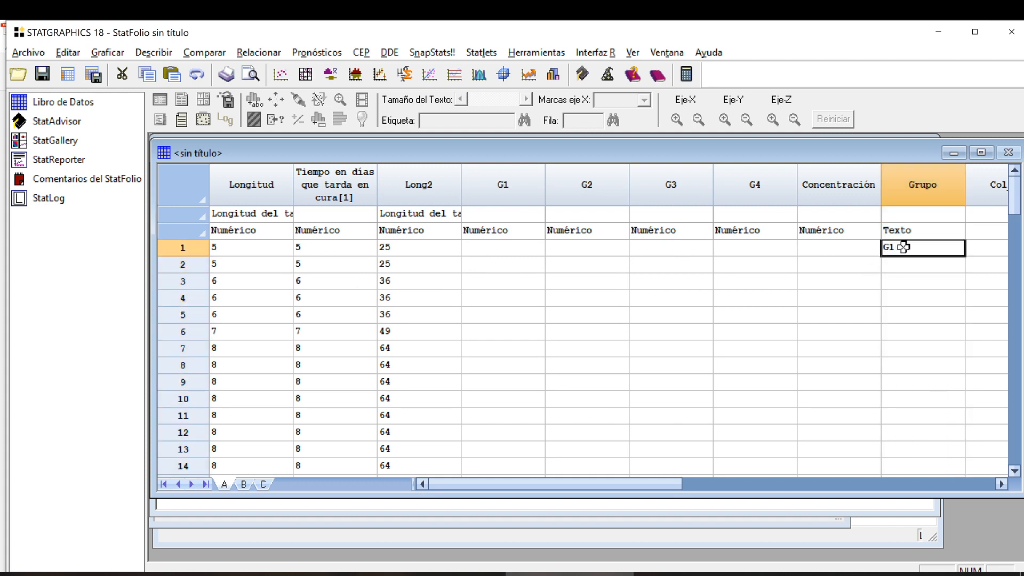
{"action": "key", "text": "shift+Down"}
{"action": "key", "text": "shift+Down"}
{"action": "key", "text": "shift+Down"}
{"action": "key", "text": "shift+Down"}
{"action": "key", "text": "shift+Down"}
{"action": "key", "text": "shift+Down"}
{"action": "key", "text": "shift+Down"}
{"action": "key", "text": "shift+Down"}
{"action": "key", "text": "shift+Down"}
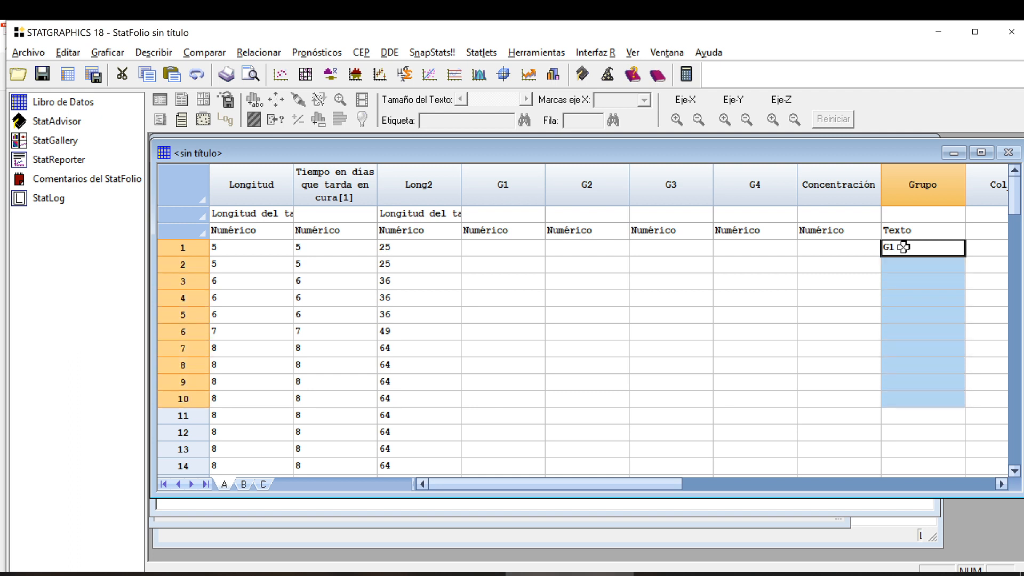
{"action": "key", "text": "ctrl+d"}
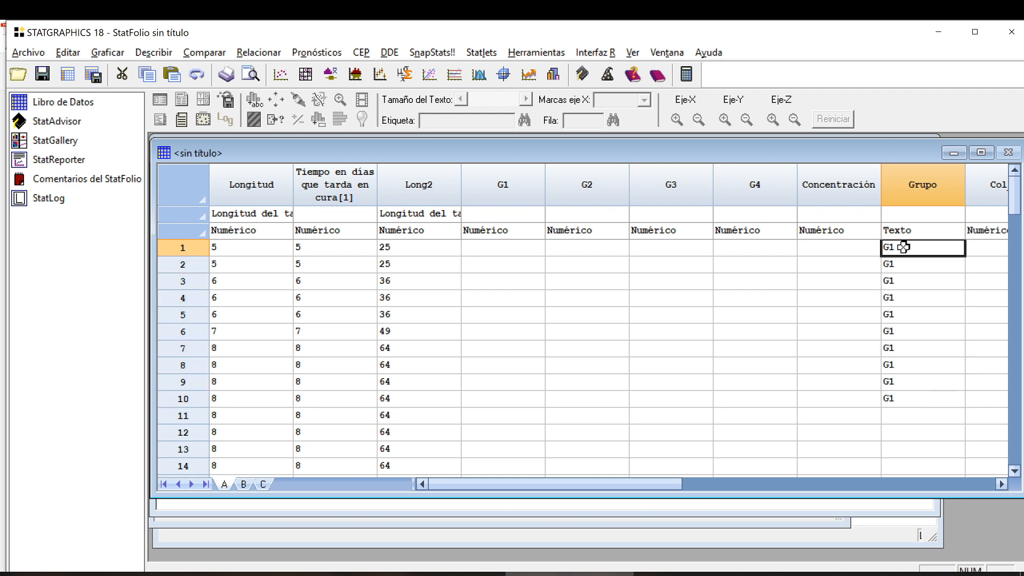
Enter G2 in row 11 of the Grupo column and fill it down through row 20.
{"action": "left_click", "coordinate": [914, 416]}
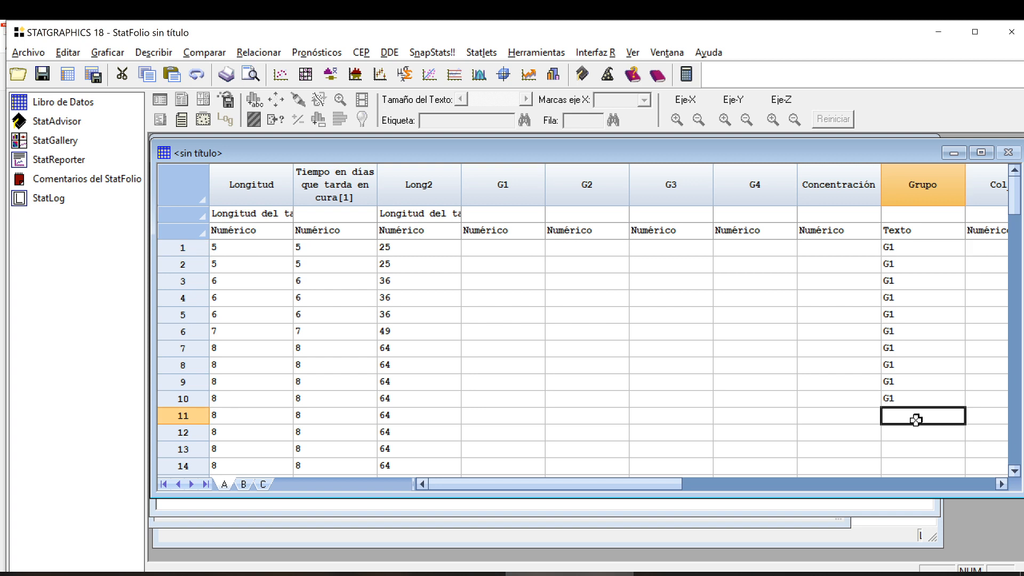
{"action": "type", "text": "G2"}
{"action": "key", "text": "Return"}
{"action": "left_click", "coordinate": [916, 420]}
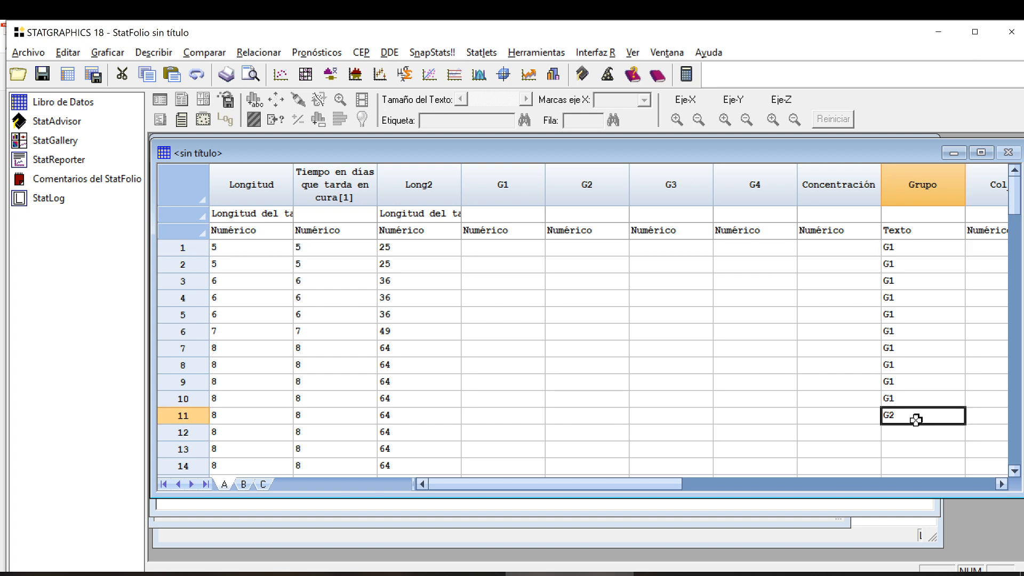
{"action": "key", "text": "shift+Down"}
{"action": "key", "text": "shift+Down"}
{"action": "key", "text": "shift+Down"}
{"action": "key", "text": "shift+Down"}
{"action": "key", "text": "shift+Down"}
{"action": "key", "text": "shift+Down"}
{"action": "key", "text": "shift+Down"}
{"action": "key", "text": "shift+Down"}
{"action": "key", "text": "shift+Down"}
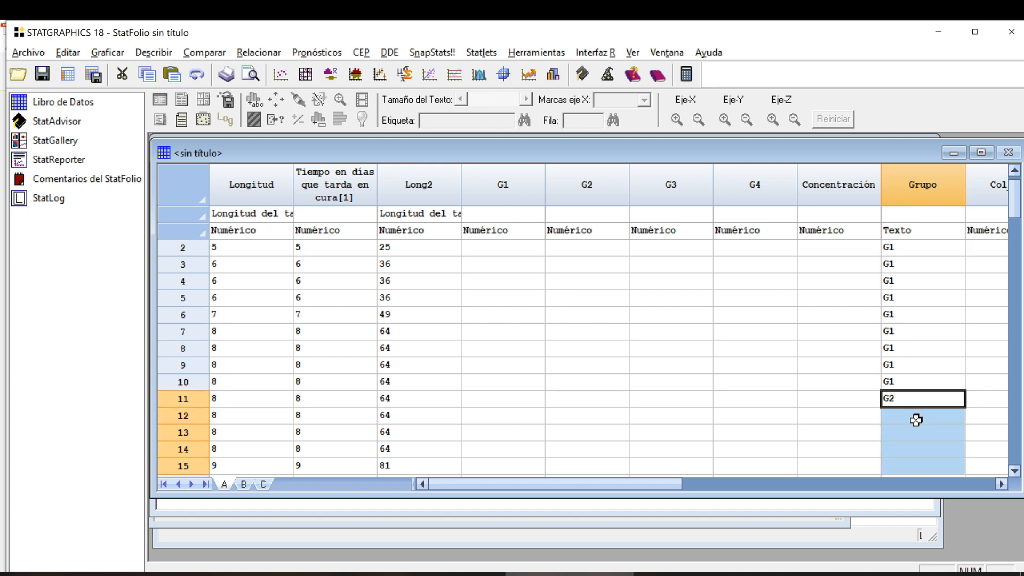
{"action": "key", "text": "shift+Down"}
{"action": "key", "text": "shift+Up"}
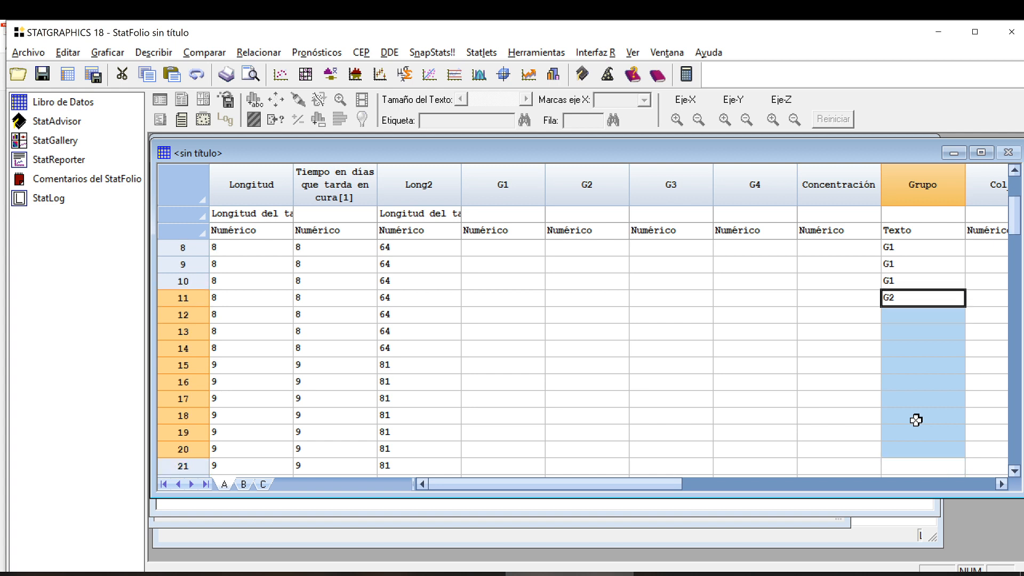
{"action": "type", "text": "G2 G2 G2 G2 G2 G2 G2 G2 G2"}
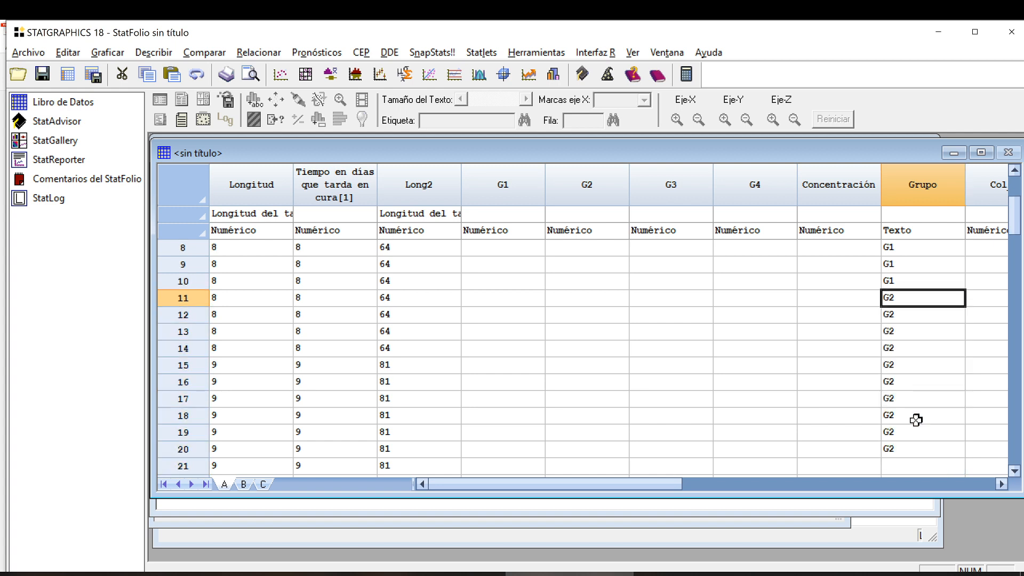
Enter G3 in row 21 of the Grupo column and fill it down through row 30.
{"action": "key", "text": "Down"}
{"action": "key", "text": "Down"}
{"action": "key", "text": "Down"}
{"action": "key", "text": "Down"}
{"action": "key", "text": "Down"}
{"action": "key", "text": "Down"}
{"action": "key", "text": "Down"}
{"action": "key", "text": "Down"}
{"action": "key", "text": "Down"}
{"action": "key", "text": "Down"}
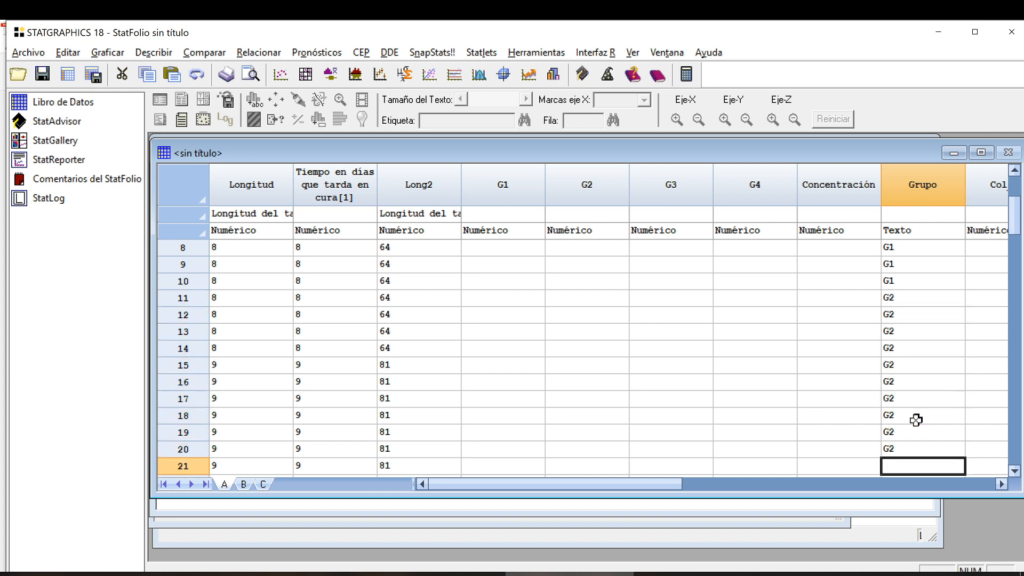
{"action": "type", "text": "G3"}
{"action": "key", "text": "Return"}
{"action": "key", "text": "Up"}
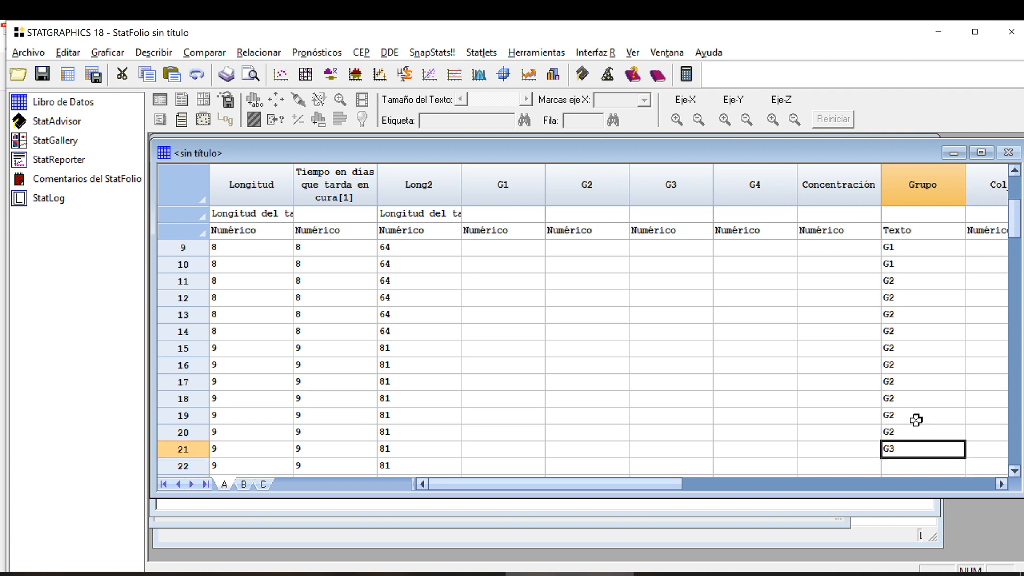
{"action": "key", "text": "Down"}
{"action": "key", "text": "Up"}
{"action": "key", "text": "shift+Down"}
{"action": "key", "text": "shift+Down"}
{"action": "key", "text": "shift+Down"}
{"action": "key", "text": "shift+Down"}
{"action": "key", "text": "shift+Down"}
{"action": "key", "text": "shift+Down"}
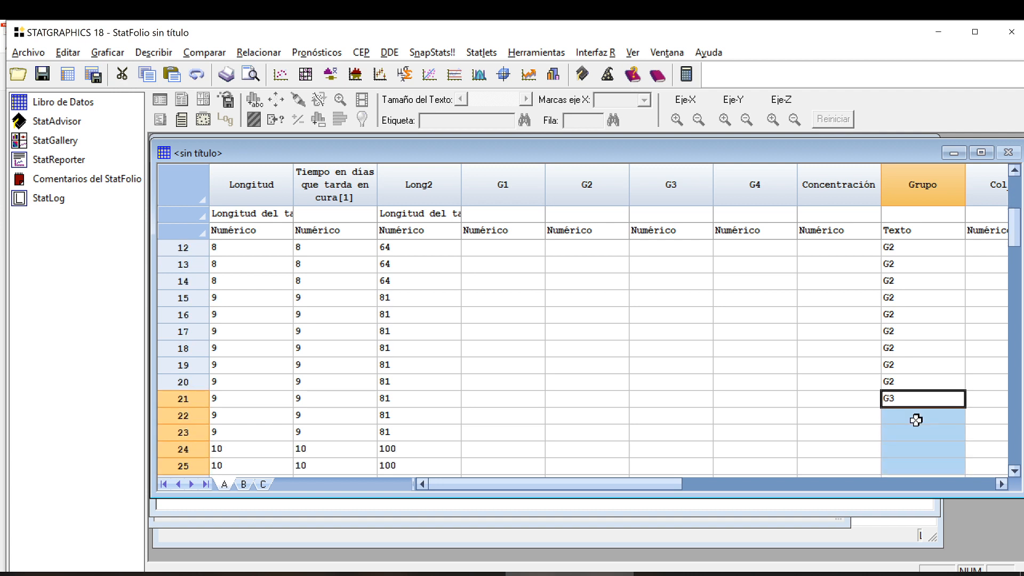
{"action": "key", "text": "shift+Down"}
{"action": "key", "text": "shift+Down"}
{"action": "key", "text": "shift+Down"}
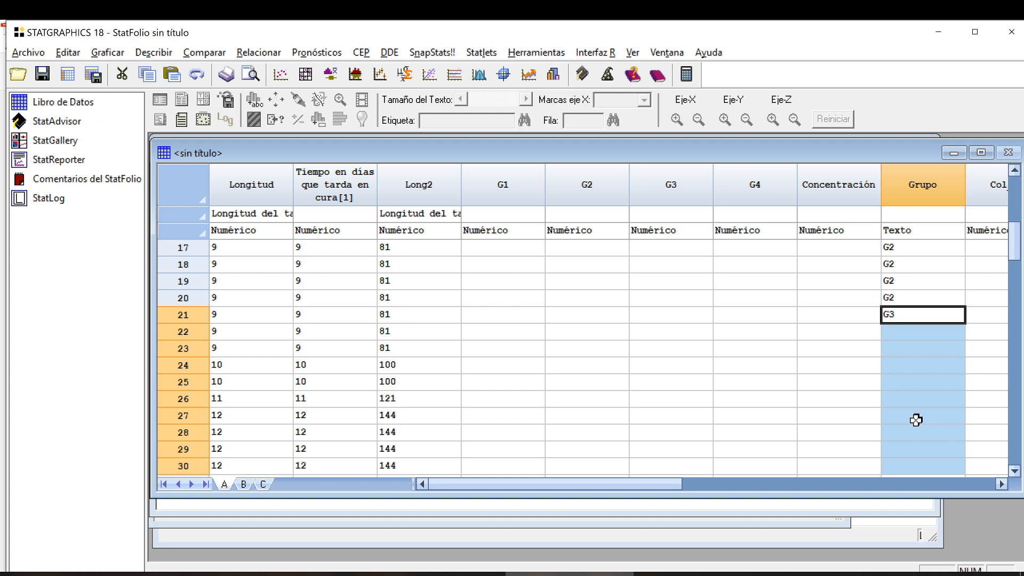
{"action": "key", "text": "ctrl+d"}
Enter G4 in row 31 of the Grupo column and fill it down through row 40.
{"action": "key", "text": "Down"}
{"action": "key", "text": "Down"}
{"action": "key", "text": "Down"}
{"action": "key", "text": "Down"}
{"action": "key", "text": "Down"}
{"action": "key", "text": "Down"}
{"action": "key", "text": "Down"}
{"action": "key", "text": "Down"}
{"action": "key", "text": "Down"}
{"action": "key", "text": "Down"}
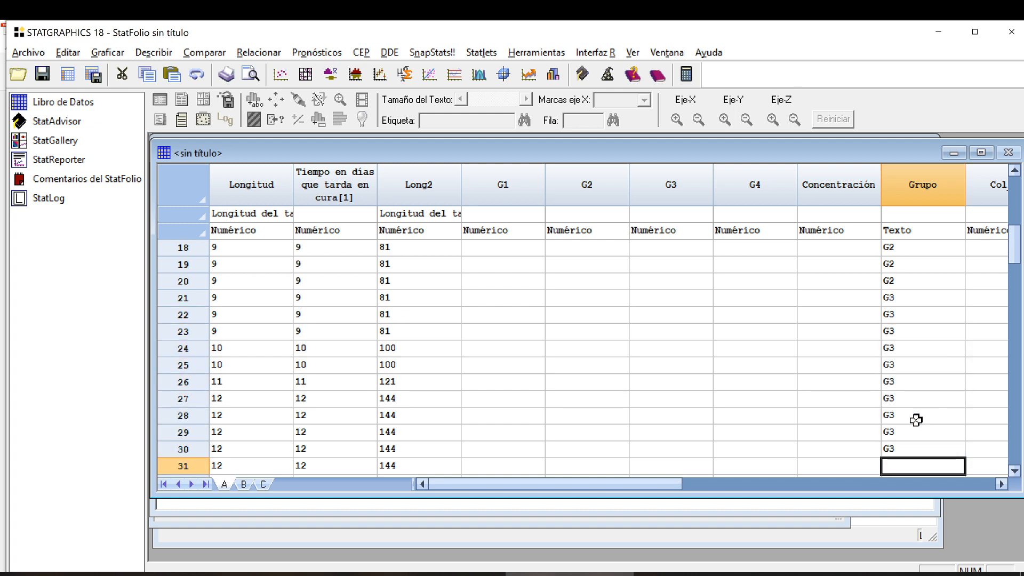
{"action": "type", "text": "G4"}
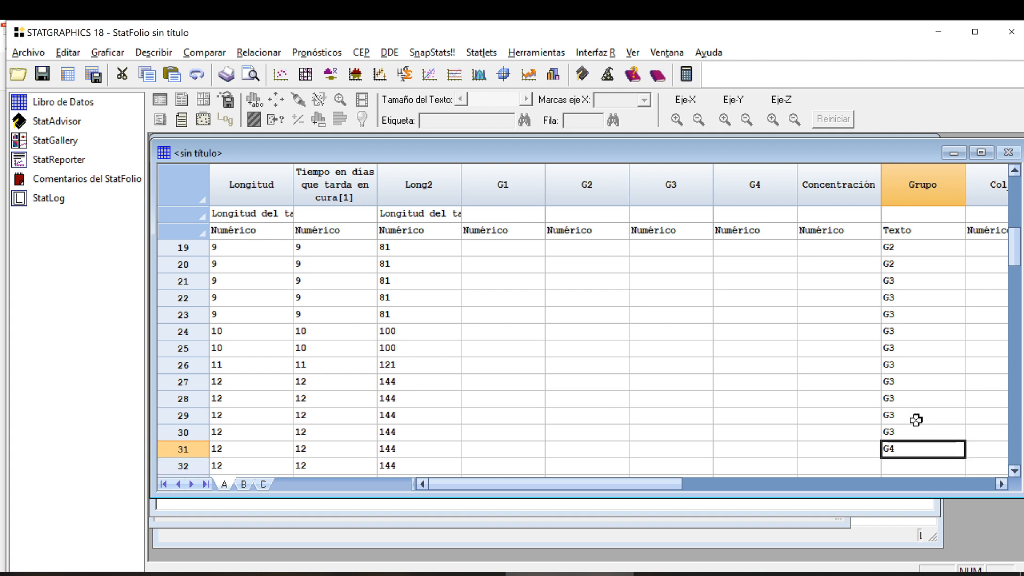
{"action": "key", "text": "shift+Down"}
{"action": "key", "text": "shift+Down"}
{"action": "key", "text": "shift+Down"}
{"action": "key", "text": "shift+Down"}
{"action": "key", "text": "shift+Down"}
{"action": "key", "text": "shift+Down"}
{"action": "key", "text": "shift+Down"}
{"action": "key", "text": "shift+Down"}
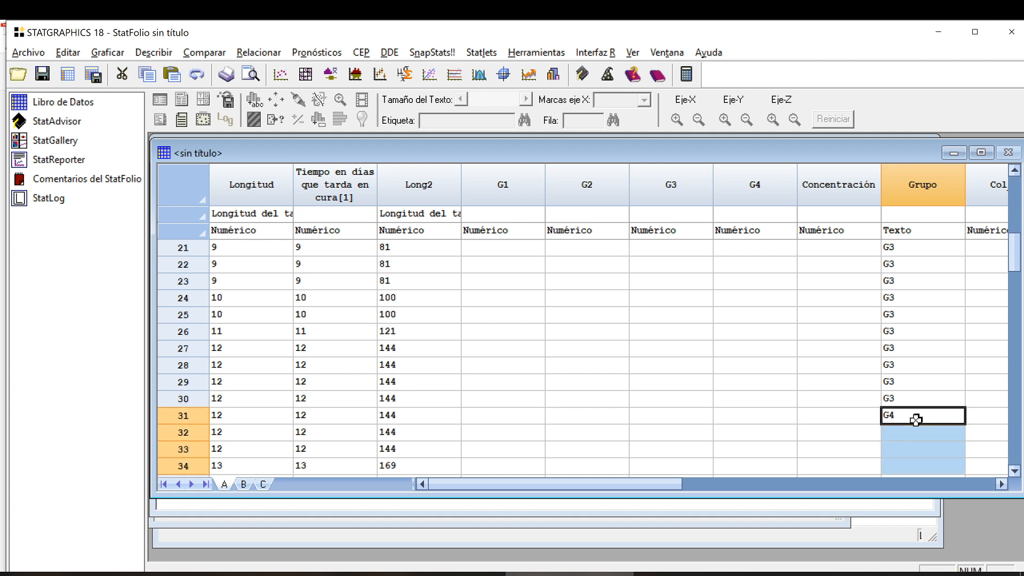
{"action": "key", "text": "shift+Down"}
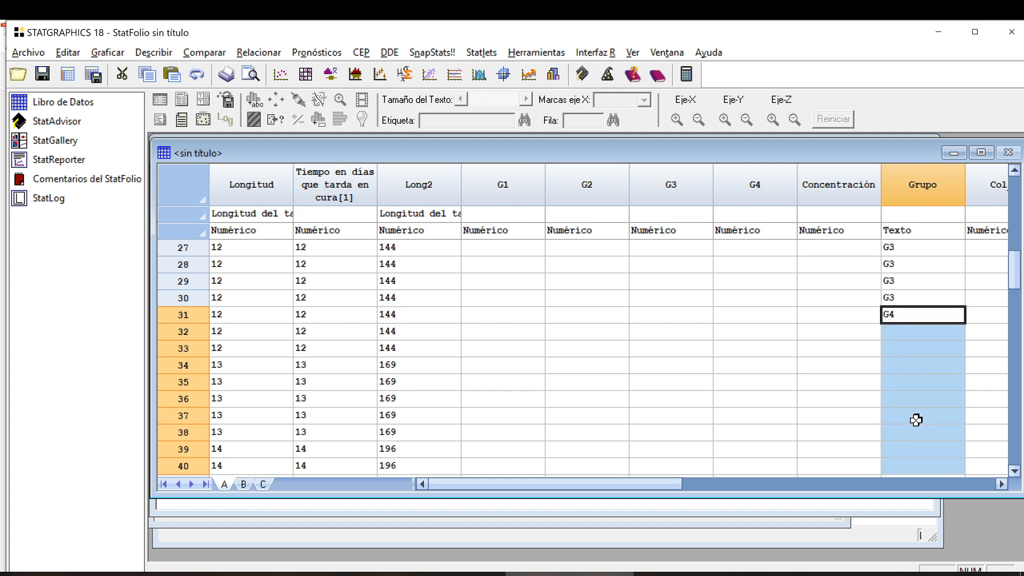
{"action": "type", "text": "G4 G4 G4 G4 G4 G4 G4 G4 G4"}
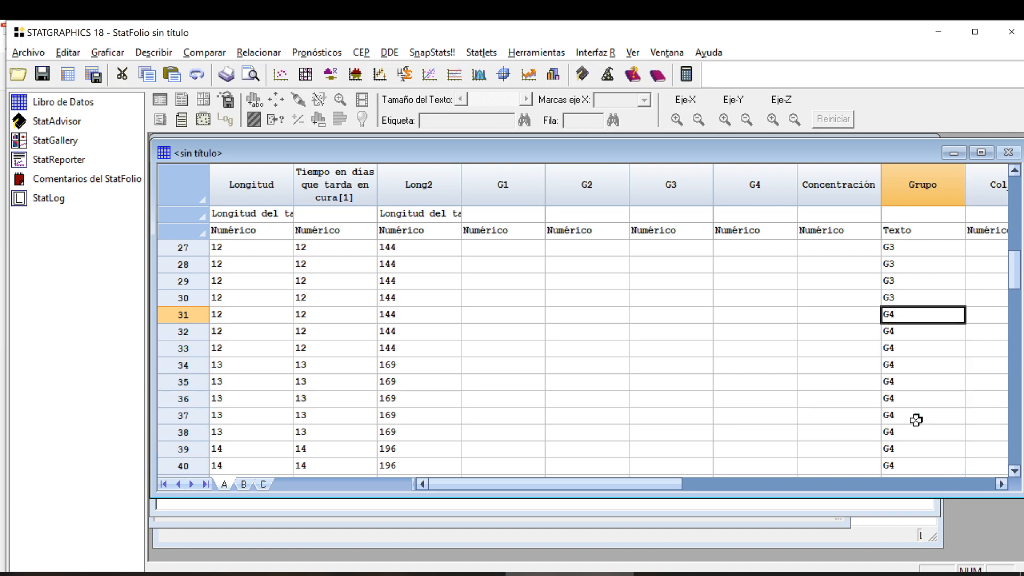
Point out the Concentración cells alongside the group codes, reviewing the rows from G1 to G4.
{"action": "scroll", "coordinate": [916, 419], "scroll_direction": "up", "scroll_amount": 9}
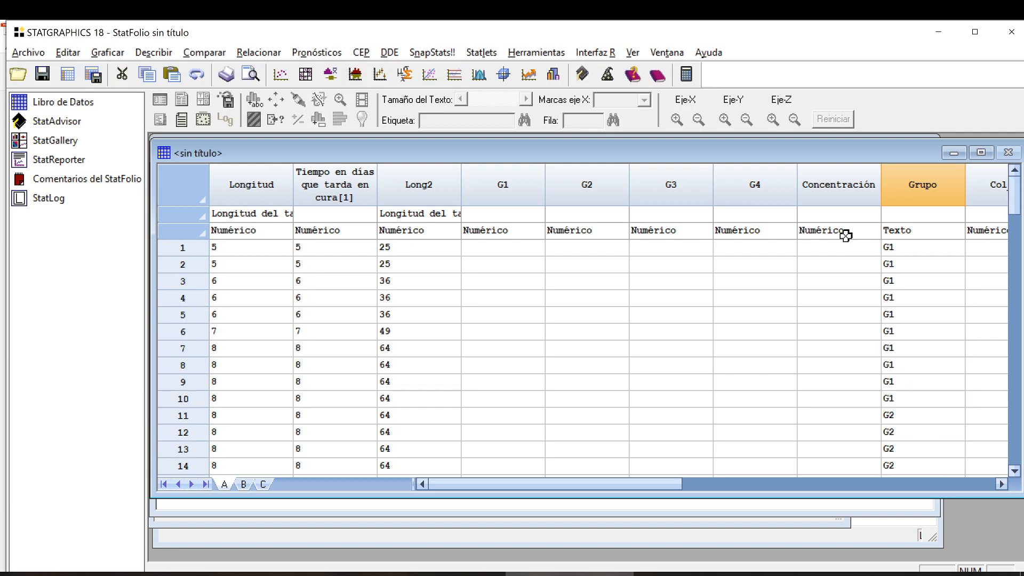
{"action": "left_click_drag", "start_coordinate": [845, 243], "coordinate": [845, 463]}
{"action": "scroll", "coordinate": [846, 459], "scroll_direction": "down", "scroll_amount": 6}
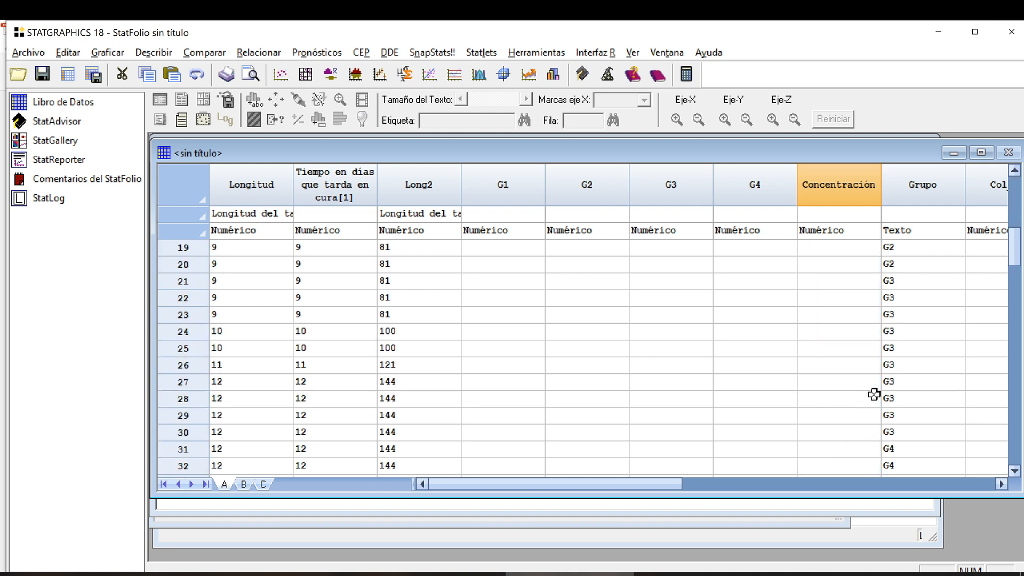
{"action": "scroll", "coordinate": [873, 395], "scroll_direction": "down", "scroll_amount": 3}
{"action": "scroll", "coordinate": [874, 395], "scroll_direction": "up", "scroll_amount": 9}
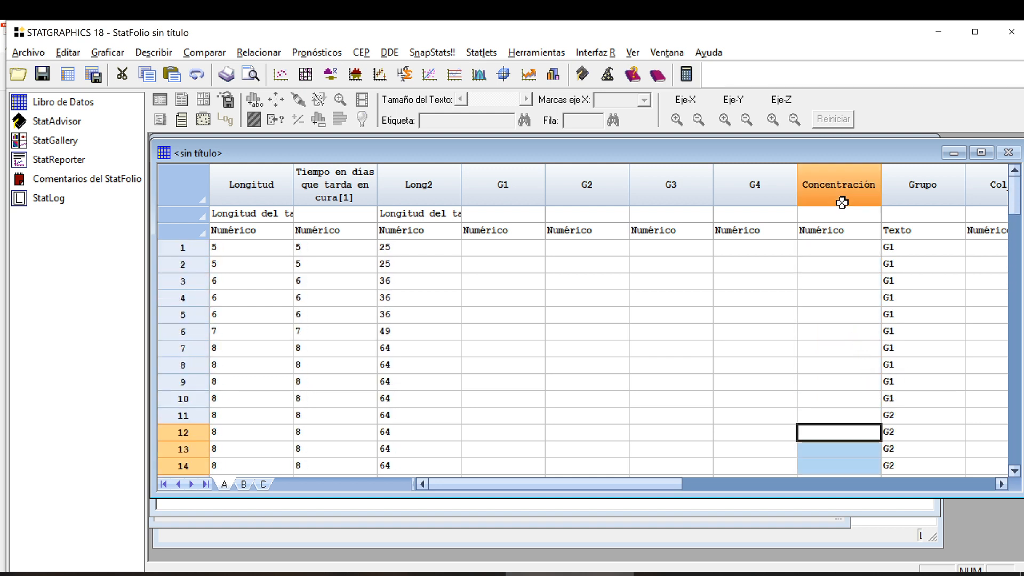
Select columns G1 to G4 one by one and check them against Ejercicio 2 in the Acrobat PDF, returning to STATGRAPHICS.
{"action": "left_click", "coordinate": [507, 175]}
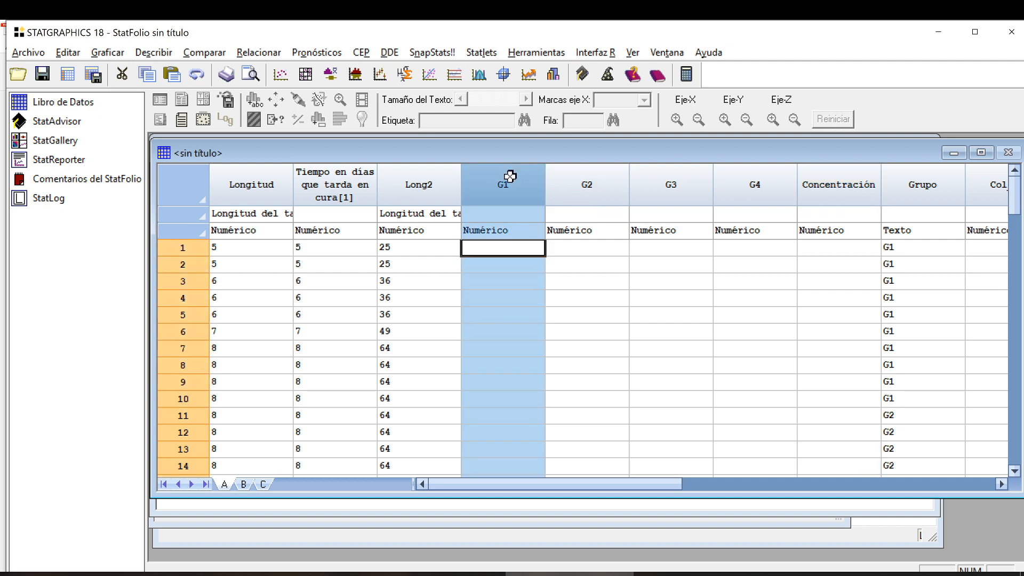
{"action": "left_click", "coordinate": [608, 183]}
{"action": "left_click", "coordinate": [667, 183]}
{"action": "left_click", "coordinate": [736, 183]}
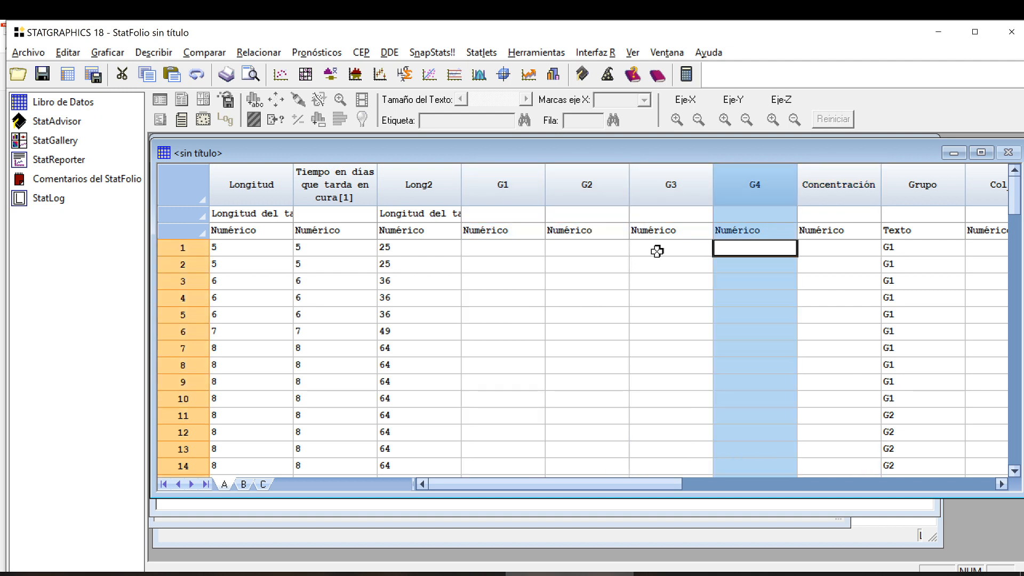
{"action": "left_click", "coordinate": [312, 574]}
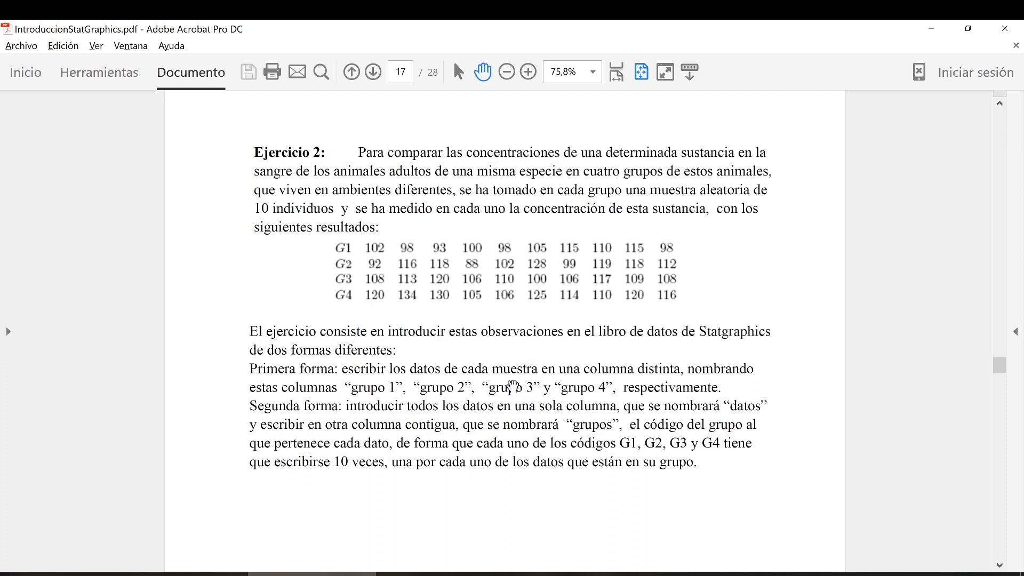
{"action": "key", "text": "alt+Tab"}
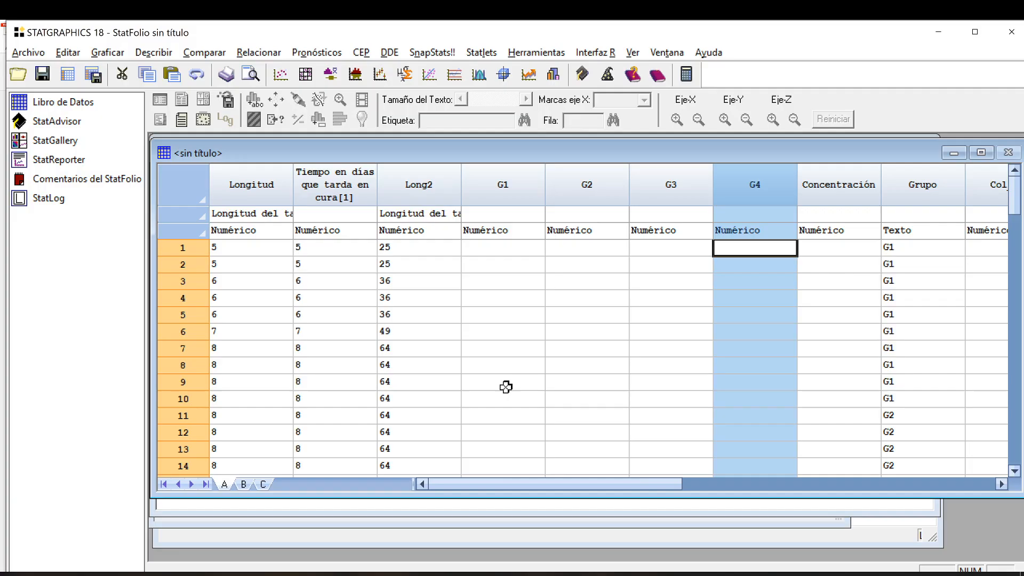
Compare the two data layouts by highlighting the Concentración and Grupo pair in turn with the G1 to G4 columns.
{"action": "left_click", "coordinate": [854, 195]}
{"action": "left_click_drag", "start_coordinate": [854, 195], "coordinate": [896, 185]}
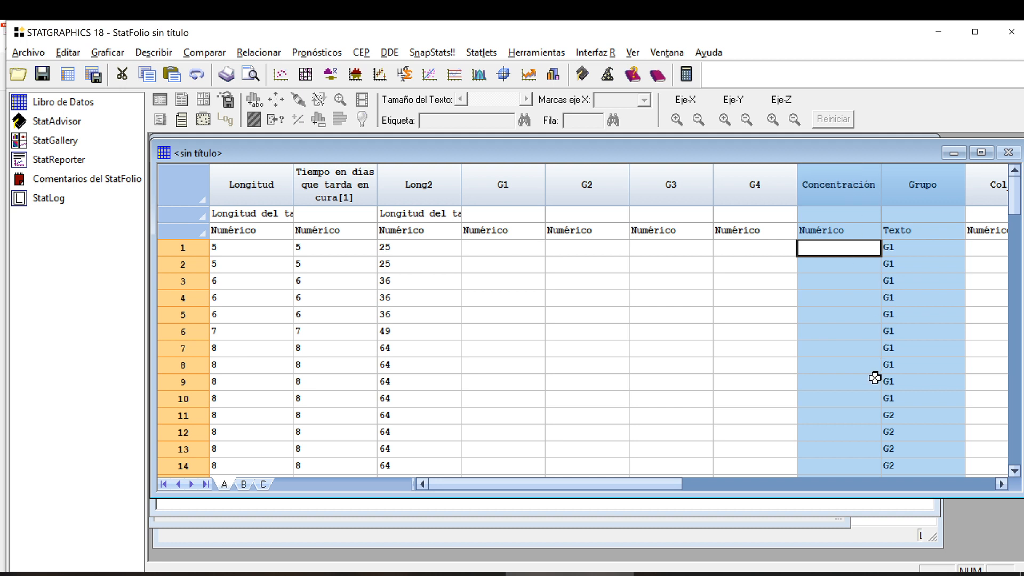
{"action": "left_click_drag", "start_coordinate": [757, 189], "coordinate": [517, 178]}
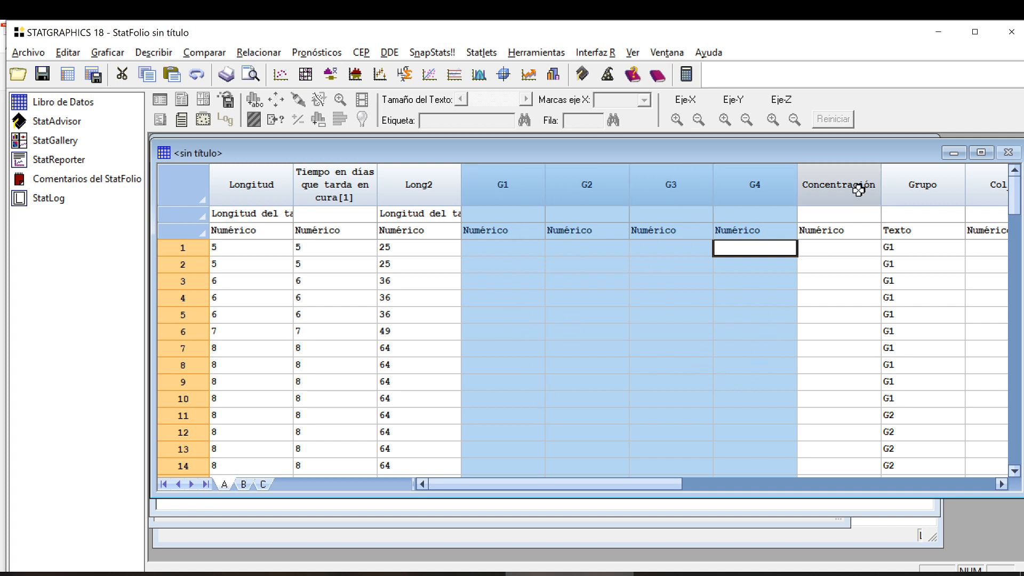
{"action": "left_click_drag", "start_coordinate": [857, 188], "coordinate": [888, 194]}
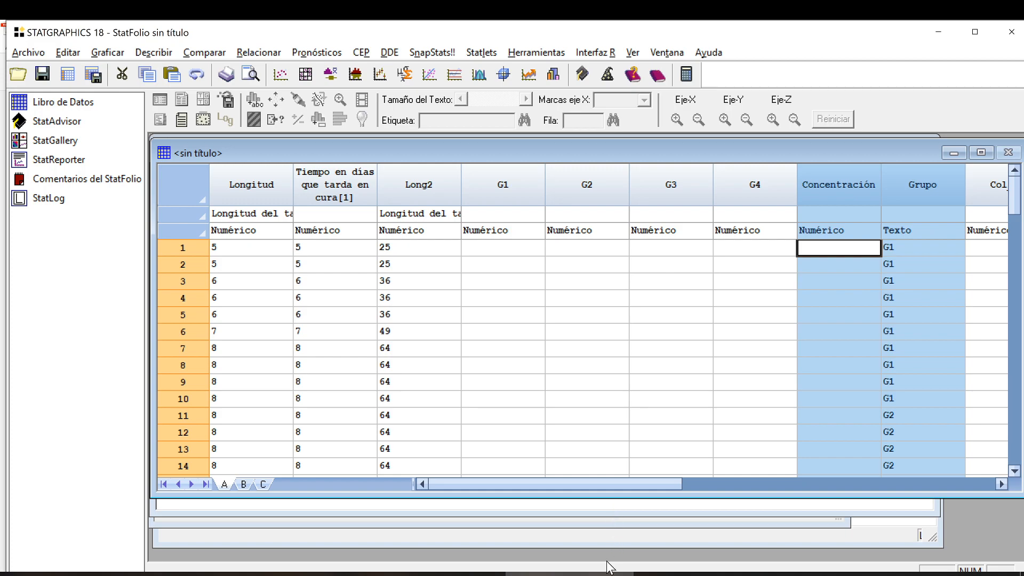
Switch to the IntroduccionStatGraphics PDF in Acrobat and review Ejercicio 1, Ejercicio 2 and the social-class table of Ejercicio 3.
{"action": "left_click", "coordinate": [312, 574]}
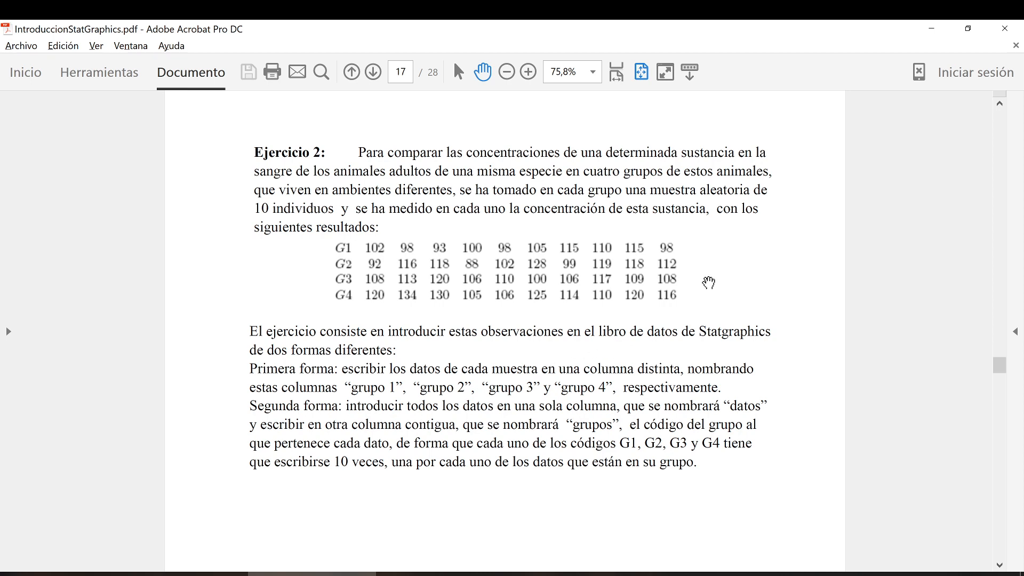
{"action": "scroll", "coordinate": [707, 282], "scroll_direction": "up", "scroll_amount": 2}
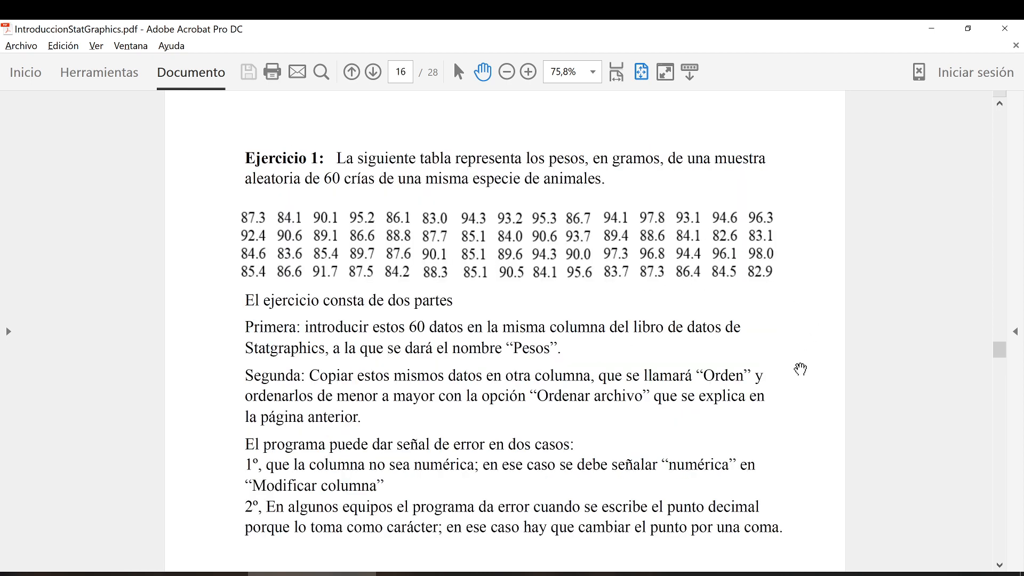
{"action": "scroll", "coordinate": [769, 343], "scroll_direction": "down", "scroll_amount": 2}
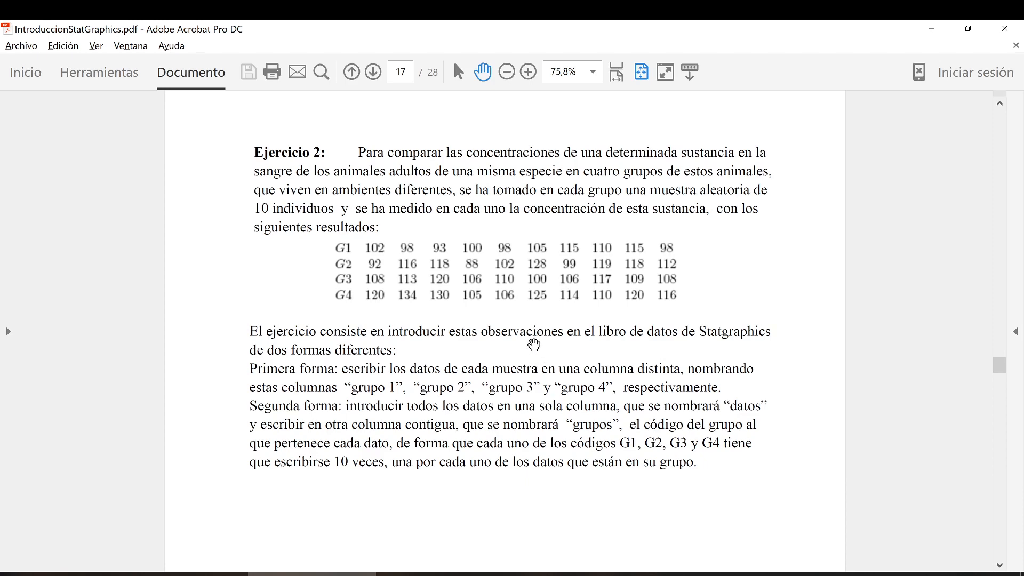
{"action": "scroll", "coordinate": [476, 466], "scroll_direction": "down", "scroll_amount": 2}
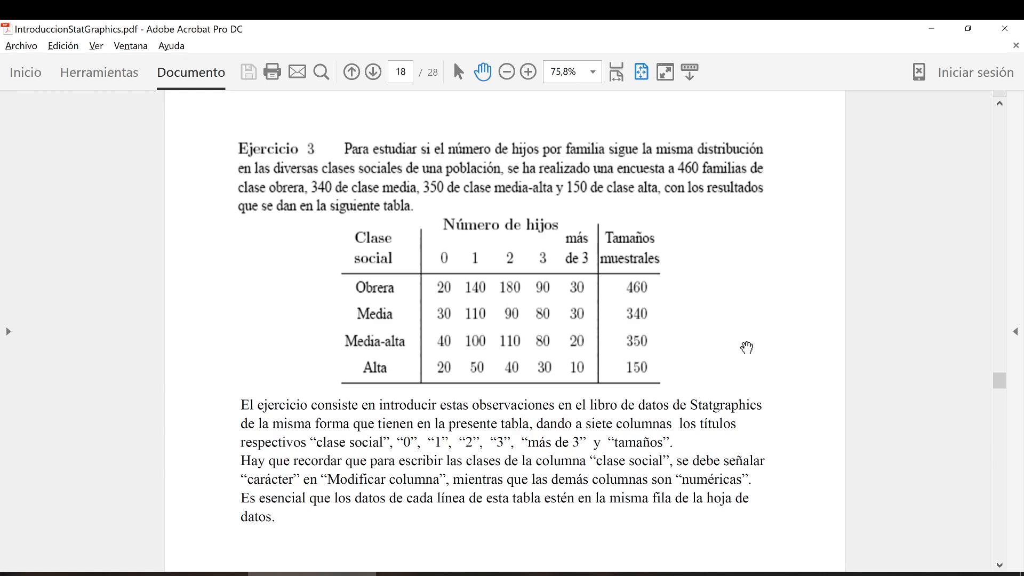
{"action": "scroll", "coordinate": [750, 347], "scroll_direction": "down", "scroll_amount": 2}
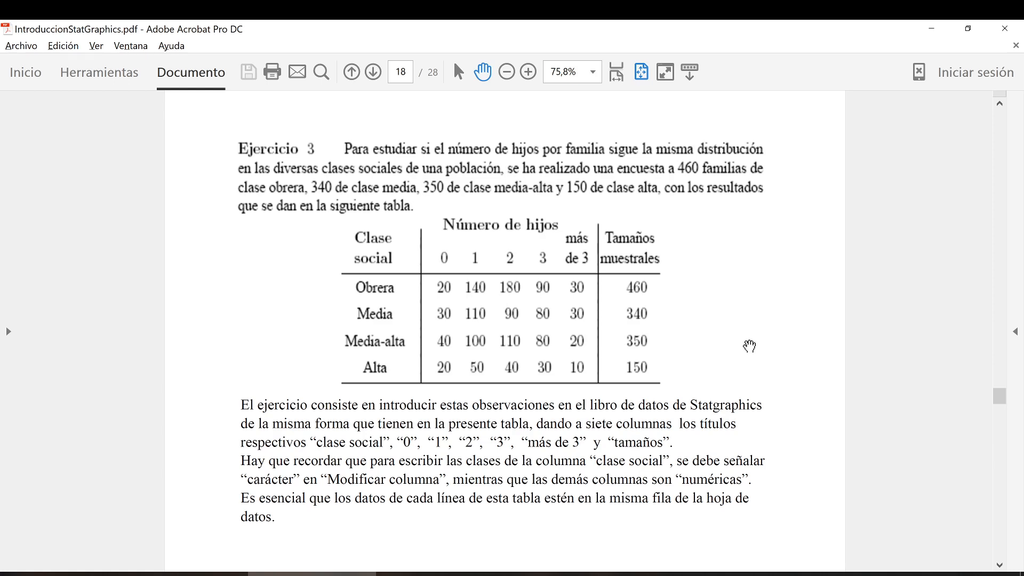
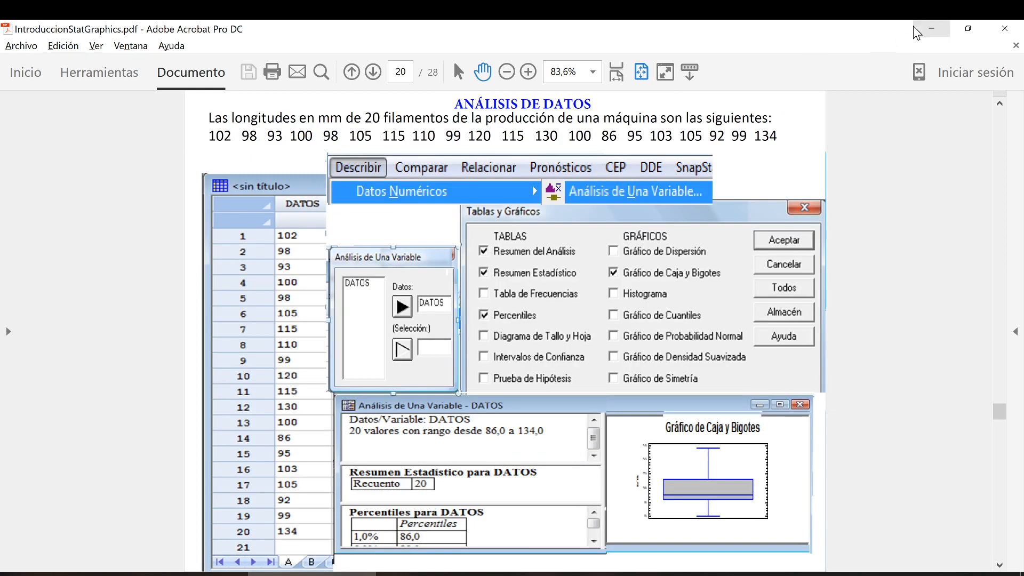
Switch back to STATGRAPHICS and run a one-variable analysis (Análisis de Una Variable) with Longitud as the data.
{"action": "left_click", "coordinate": [932, 28]}
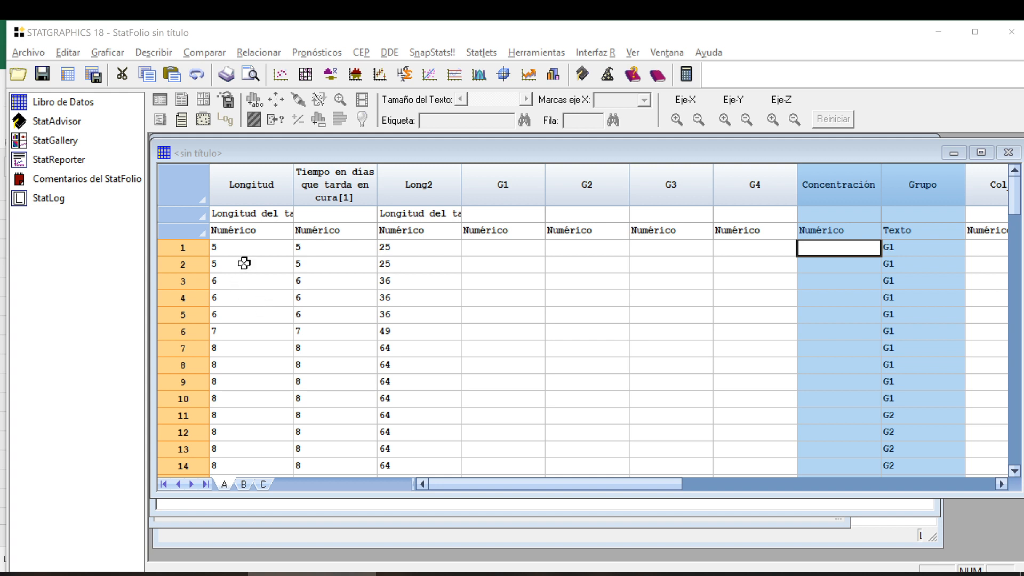
{"action": "left_click", "coordinate": [260, 189]}
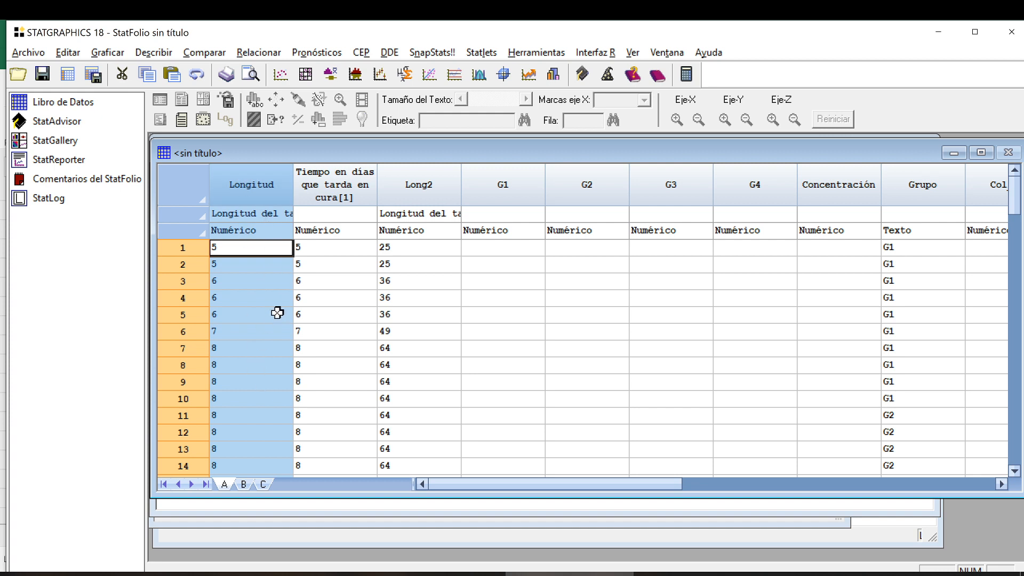
{"action": "left_click", "coordinate": [153, 52]}
{"action": "mouse_move", "coordinate": [227, 72]}
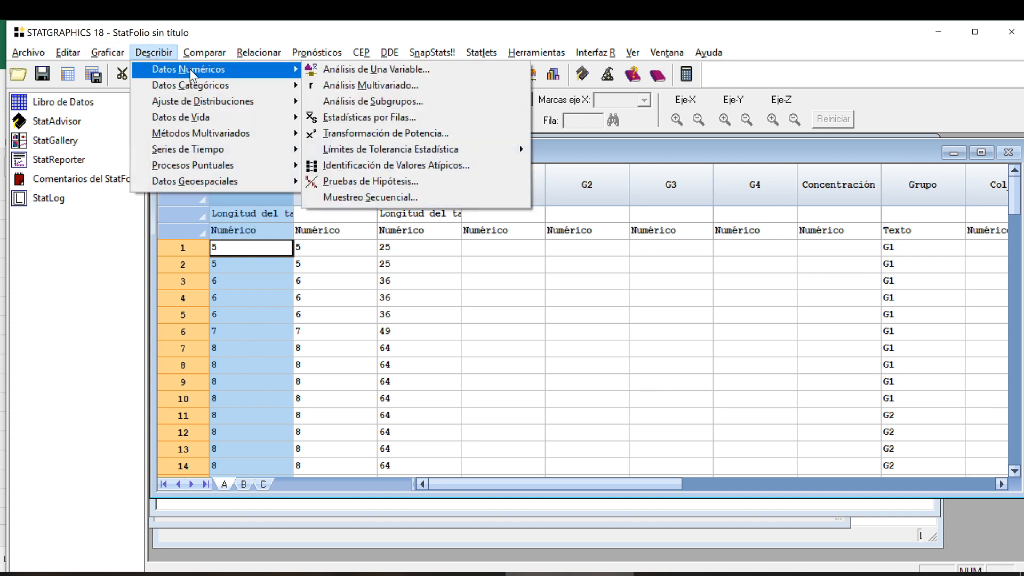
{"action": "left_click", "coordinate": [345, 70]}
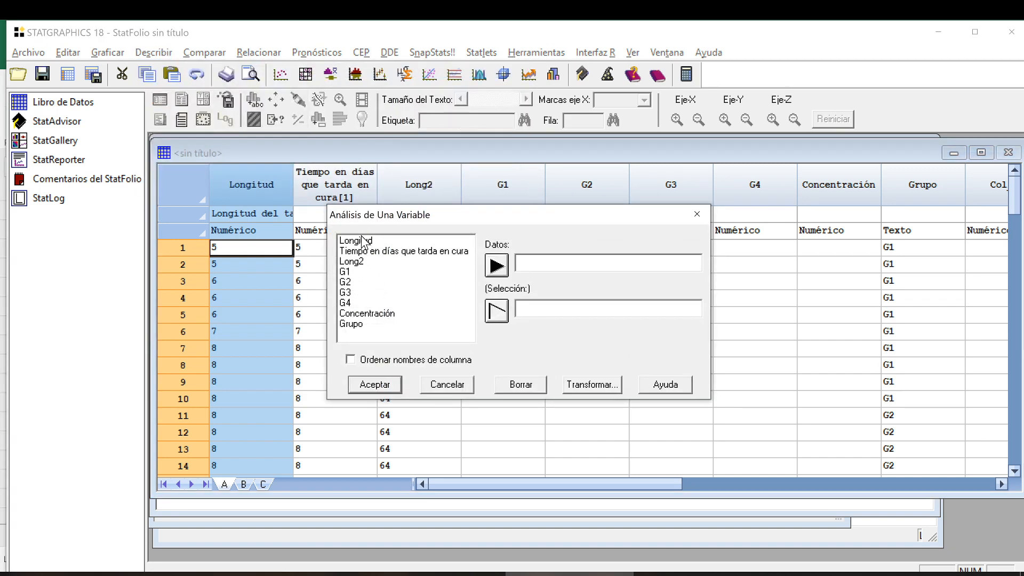
{"action": "mouse_move", "coordinate": [349, 273]}
{"action": "left_mouse_down"}
{"action": "mouse_move", "coordinate": [354, 325]}
{"action": "mouse_move", "coordinate": [351, 272]}
{"action": "left_mouse_up"}
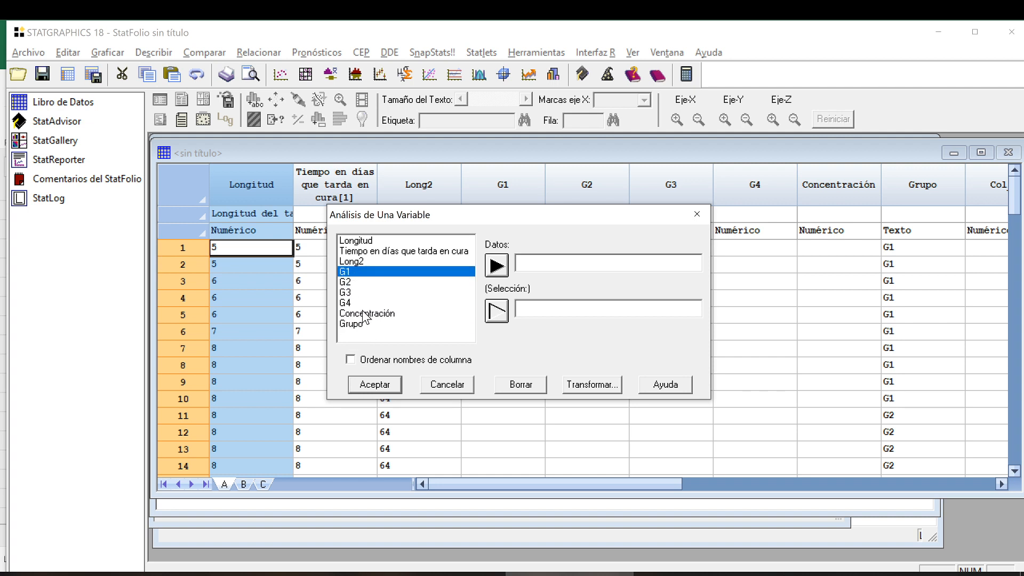
{"action": "left_click", "coordinate": [367, 241]}
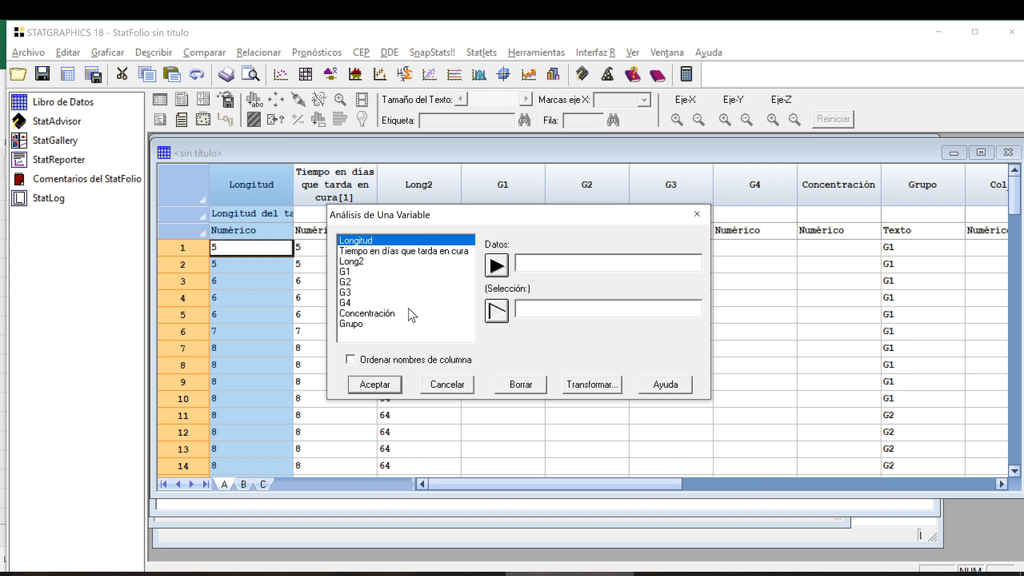
{"action": "left_click", "coordinate": [499, 265]}
{"action": "left_click", "coordinate": [380, 389]}
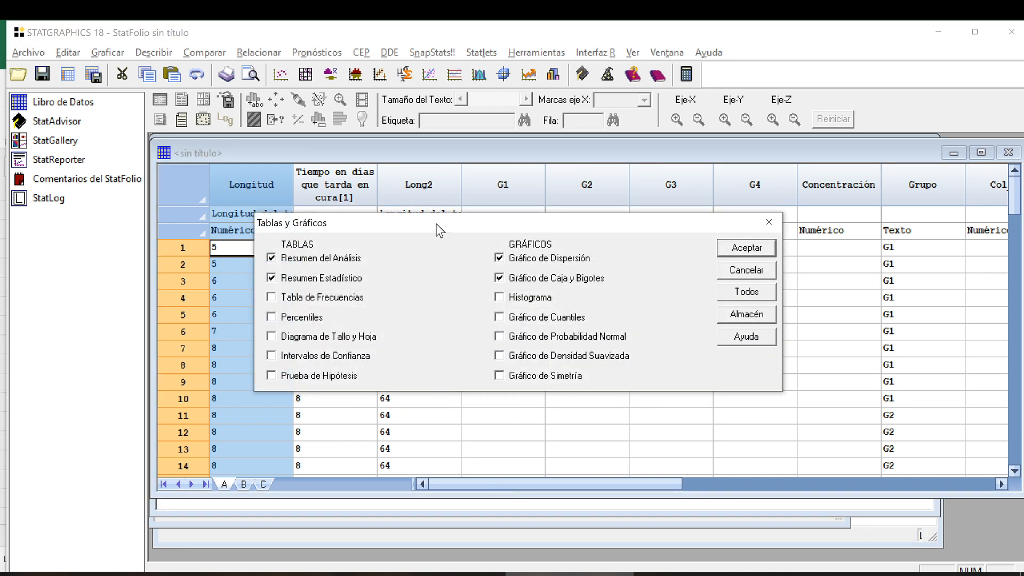
Output Resumen del Análisis, Resumen Estadístico and Percentiles tables, plus Caja y Bigotes, Histograma, Densidad Suavizada and Simetría graphs.
{"action": "left_click_drag", "start_coordinate": [435, 224], "coordinate": [411, 131]}
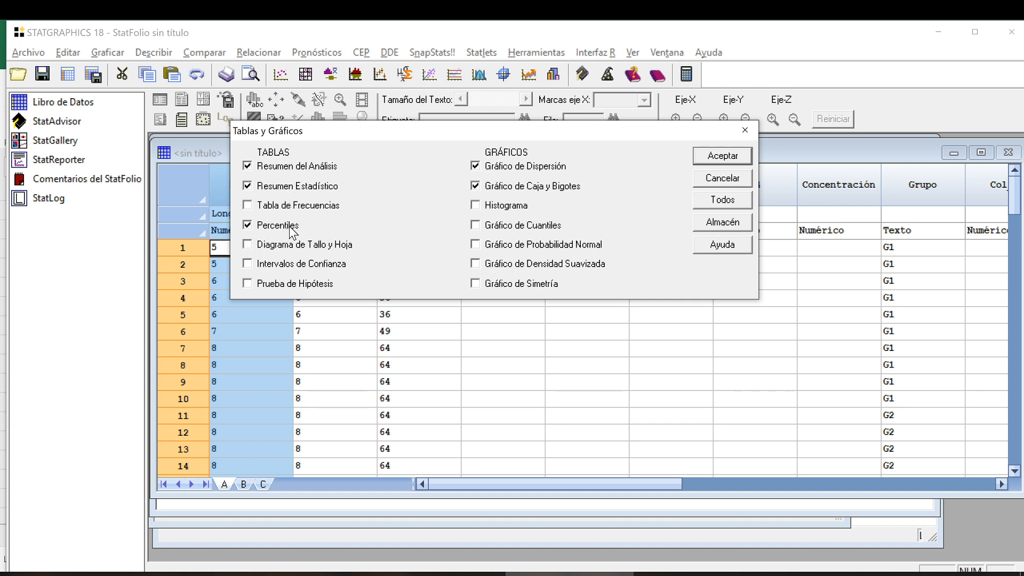
{"action": "left_click", "coordinate": [337, 265]}
{"action": "left_click", "coordinate": [505, 284]}
{"action": "left_click", "coordinate": [713, 157]}
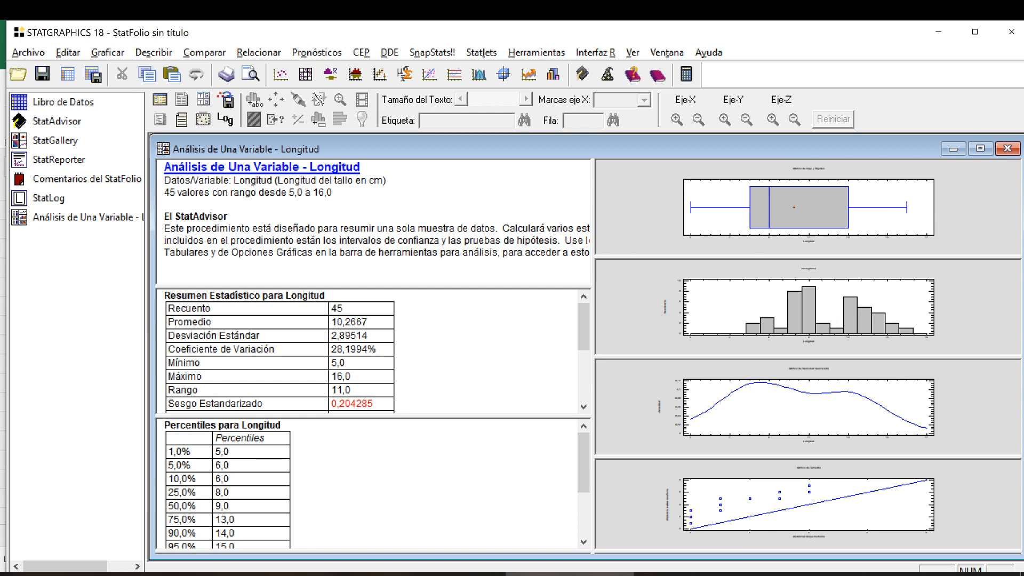
Maximize the analysis summary pane with larger text, examine its variable label and StatAdvisor explanation, and restore the multi-pane view.
{"action": "double_click", "coordinate": [482, 229]}
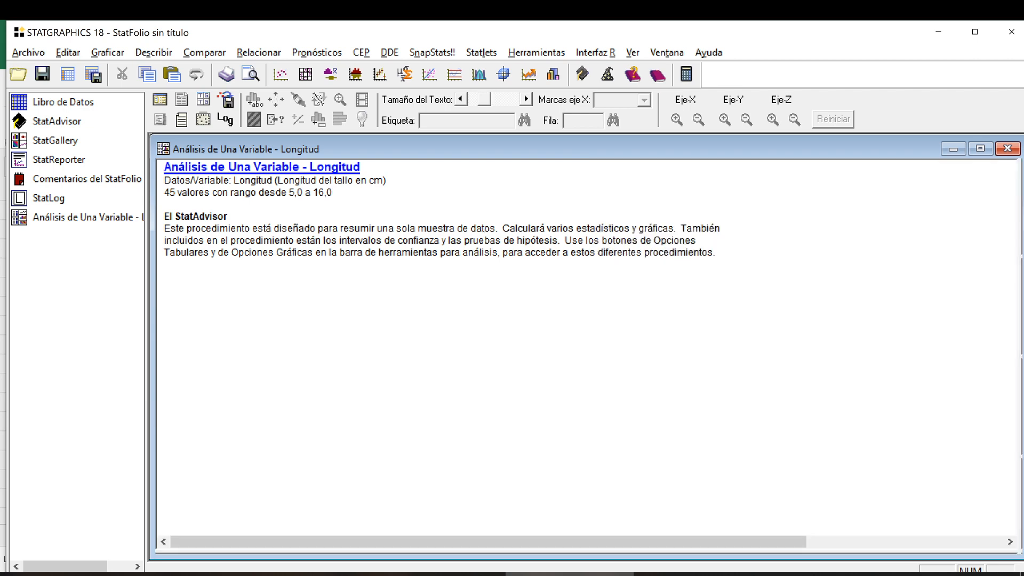
{"action": "scroll", "coordinate": [482, 273], "scroll_direction": "up", "scroll_amount": 8}
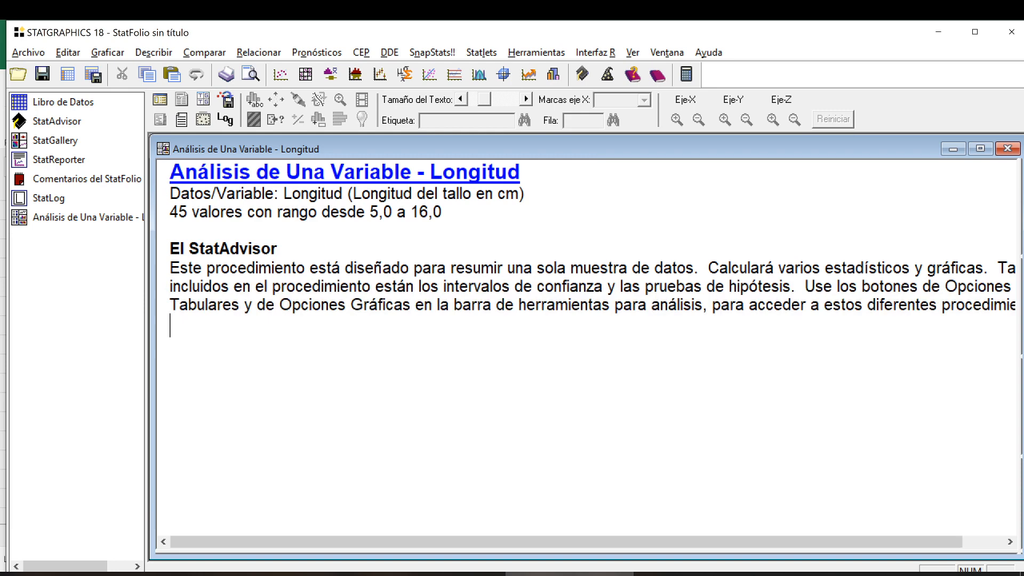
{"action": "scroll", "coordinate": [482, 274], "scroll_direction": "up", "scroll_amount": 4}
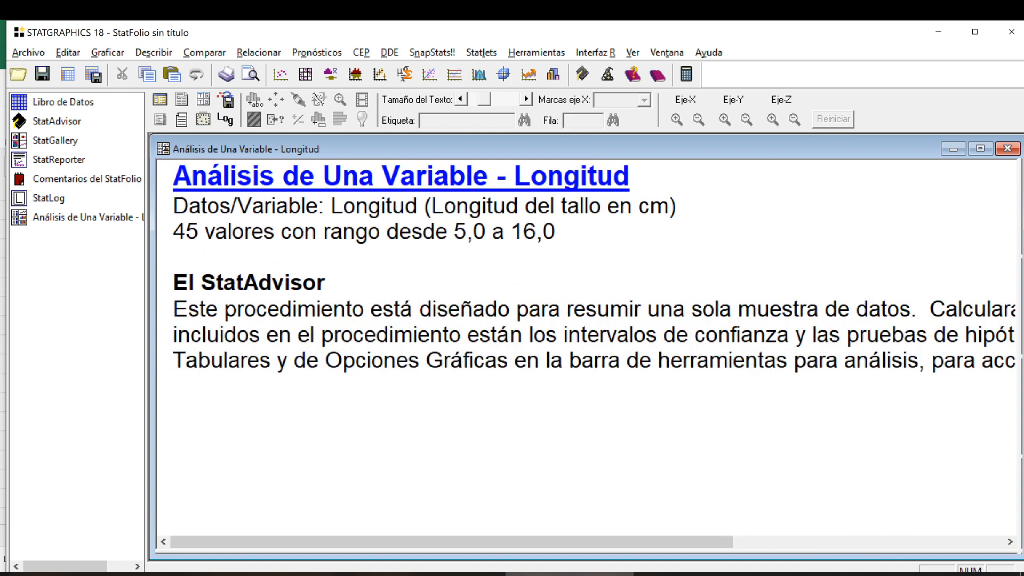
{"action": "left_click_drag", "start_coordinate": [331, 206], "coordinate": [424, 205]}
{"action": "left_click_drag", "start_coordinate": [676, 205], "coordinate": [426, 205]}
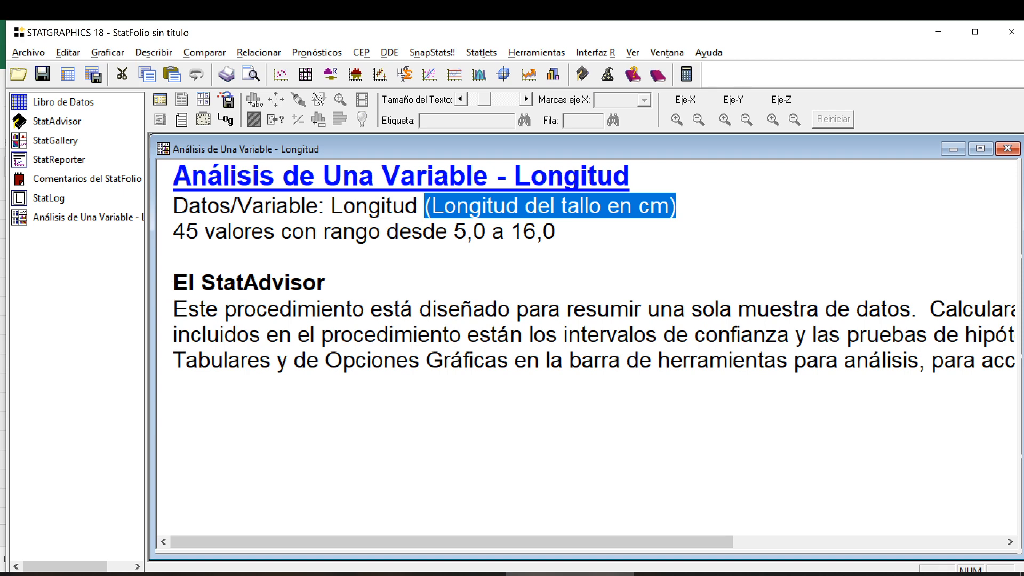
{"action": "left_click_drag", "start_coordinate": [175, 283], "coordinate": [368, 309]}
{"action": "left_click", "coordinate": [314, 335]}
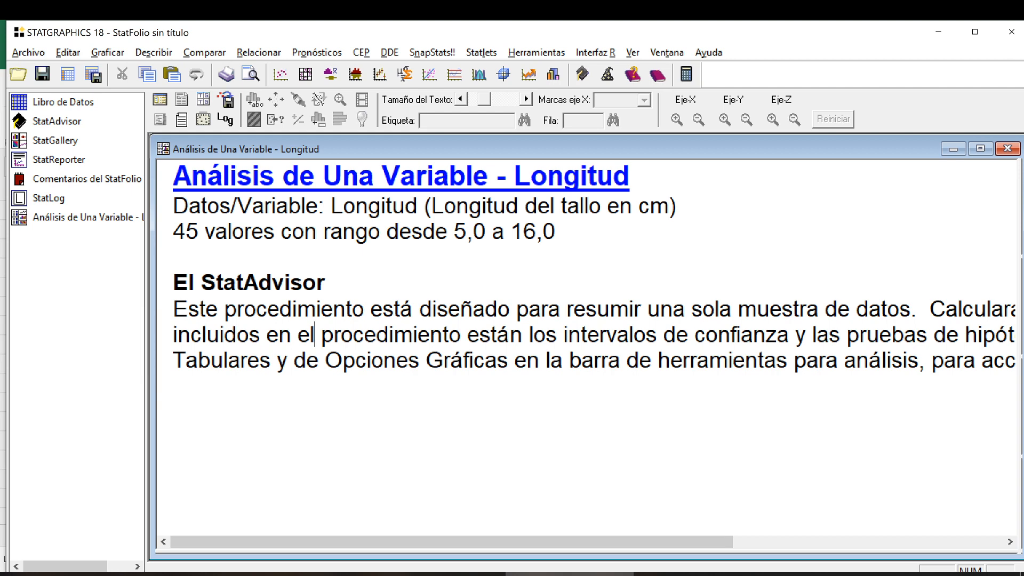
{"action": "double_click", "coordinate": [680, 264]}
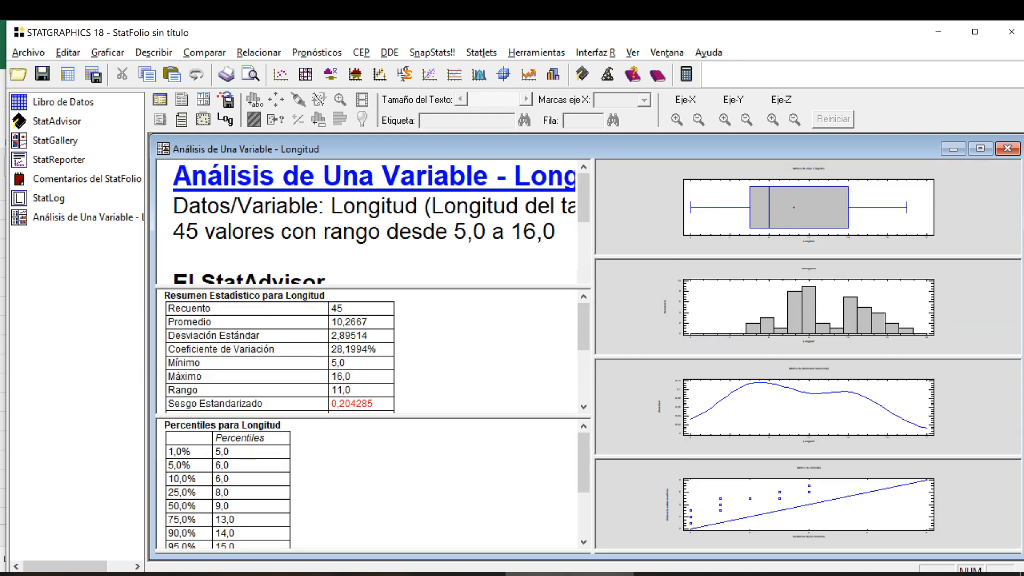
Maximize the Resumen Estadístico pane, highlight its StatAdvisor explanation and enlarge the text.
{"action": "double_click", "coordinate": [462, 350]}
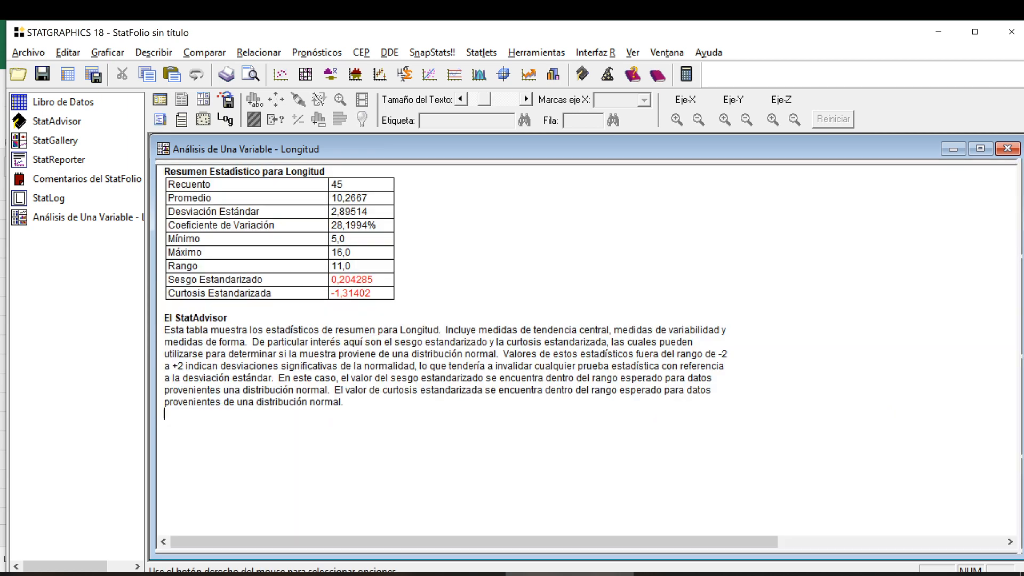
{"action": "left_click_drag", "start_coordinate": [344, 403], "coordinate": [151, 320]}
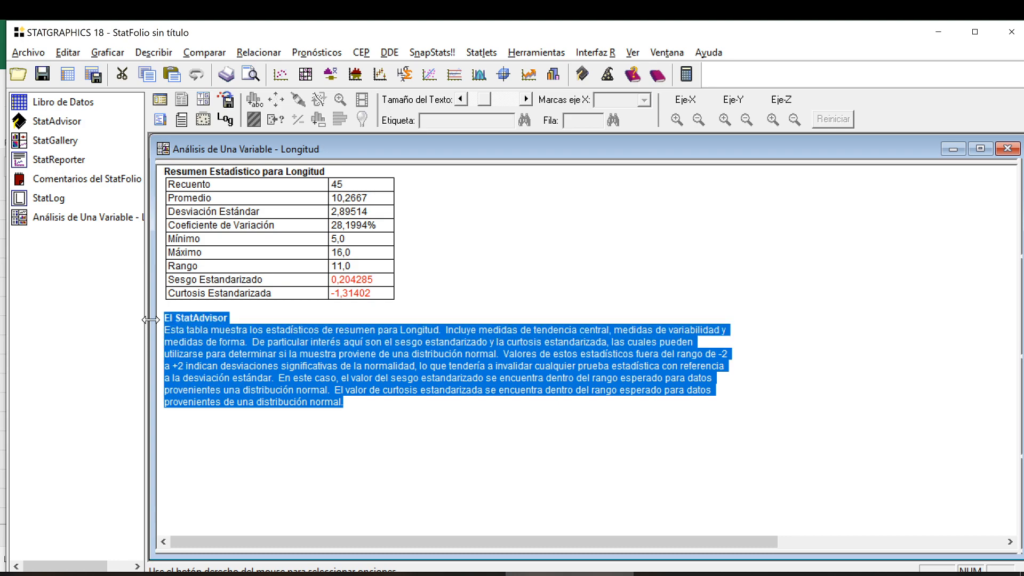
{"action": "left_click", "coordinate": [427, 266]}
{"action": "scroll", "coordinate": [426, 266], "scroll_direction": "up", "scroll_amount": 2}
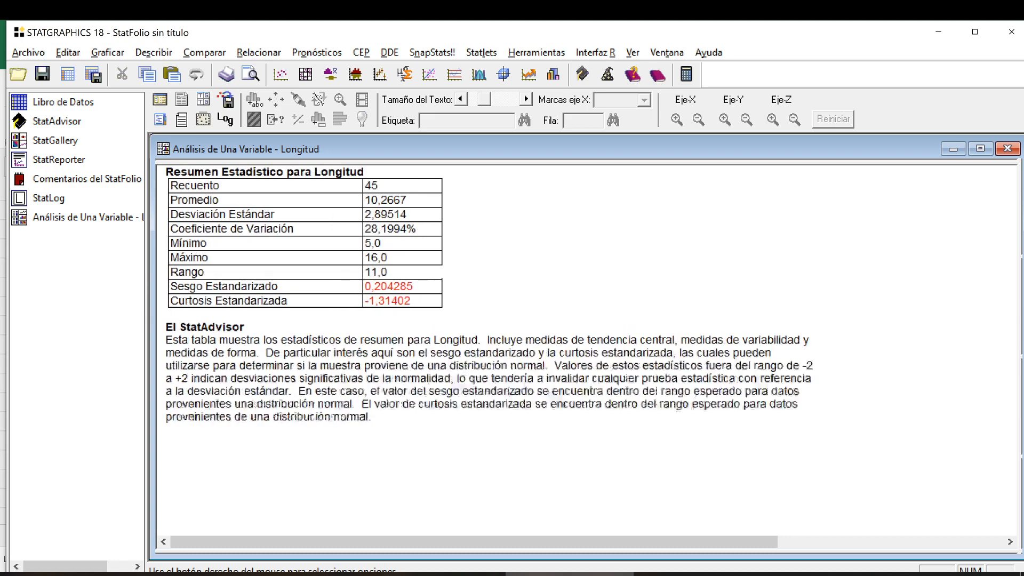
{"action": "scroll", "coordinate": [427, 266], "scroll_direction": "up", "scroll_amount": 6}
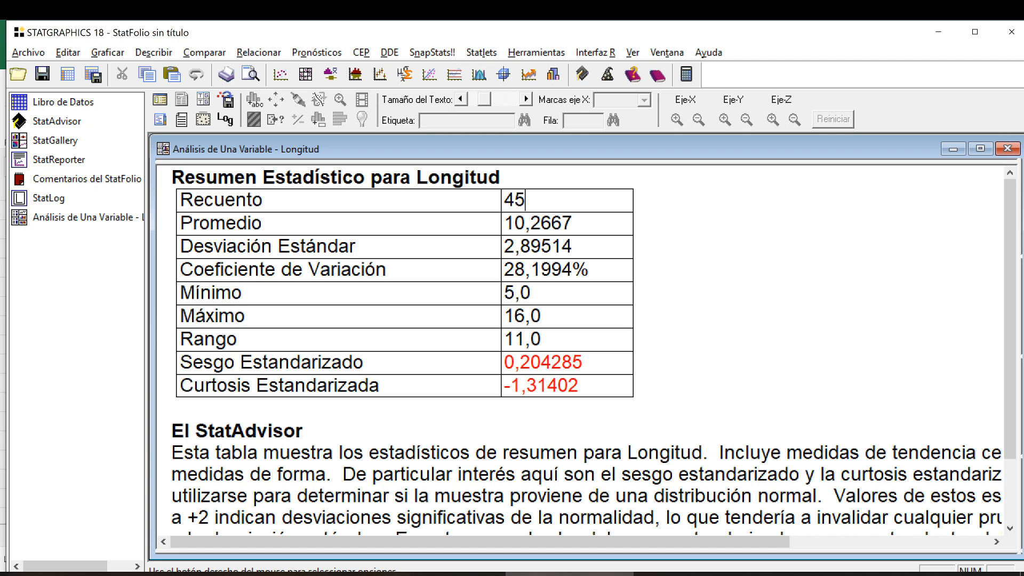
Point out Promedio, Desviación Estándar and Coeficiente de Variación, and read through the remaining statistics and StatAdvisor comments.
{"action": "left_click", "coordinate": [573, 223]}
{"action": "left_click", "coordinate": [573, 247]}
{"action": "left_click", "coordinate": [590, 270]}
{"action": "scroll", "coordinate": [587, 347], "scroll_direction": "down", "scroll_amount": 3}
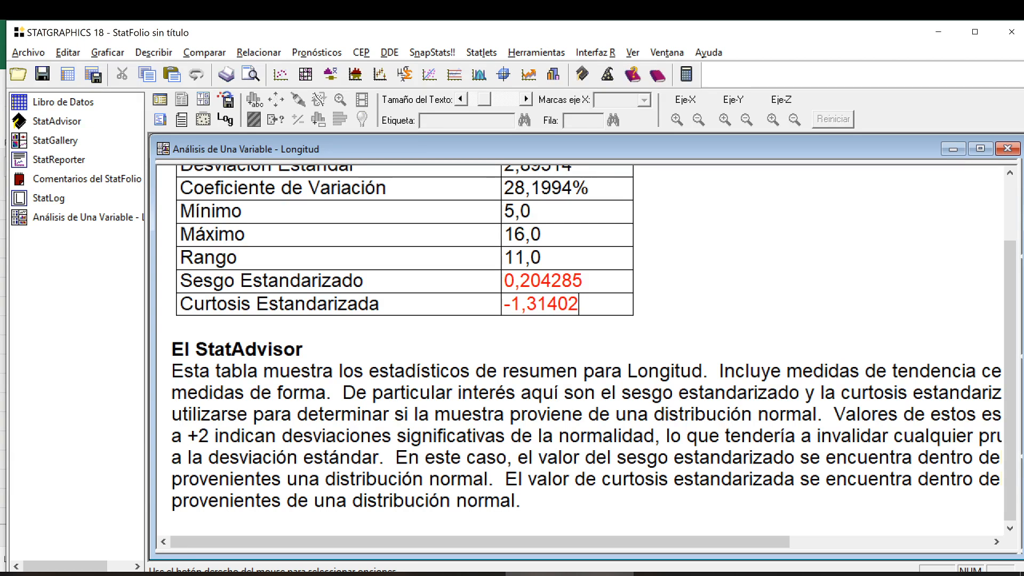
{"action": "scroll", "coordinate": [587, 347], "scroll_direction": "up", "scroll_amount": 3}
{"action": "scroll", "coordinate": [587, 347], "scroll_direction": "down", "scroll_amount": 1}
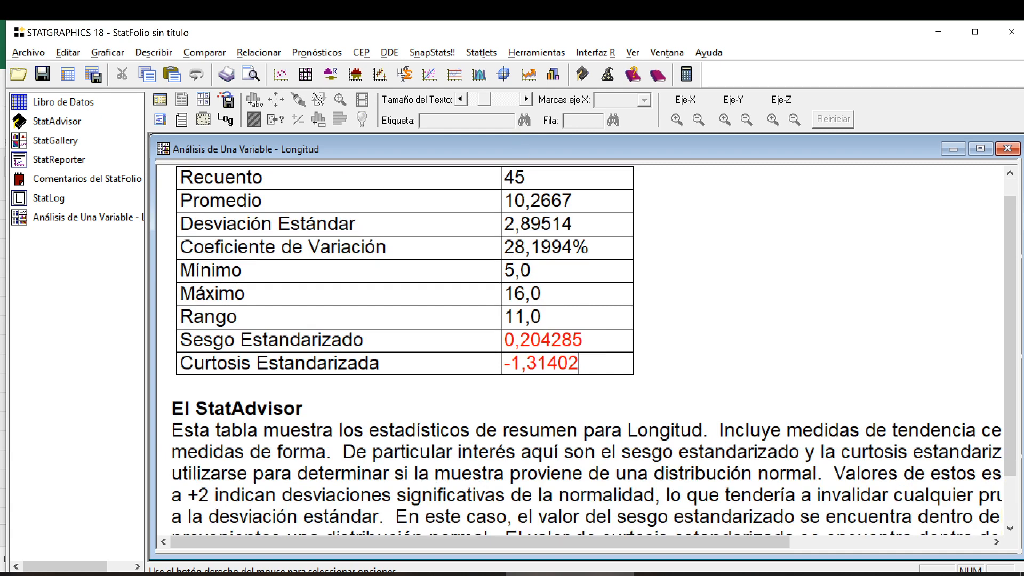
{"action": "scroll", "coordinate": [587, 347], "scroll_direction": "down", "scroll_amount": 2}
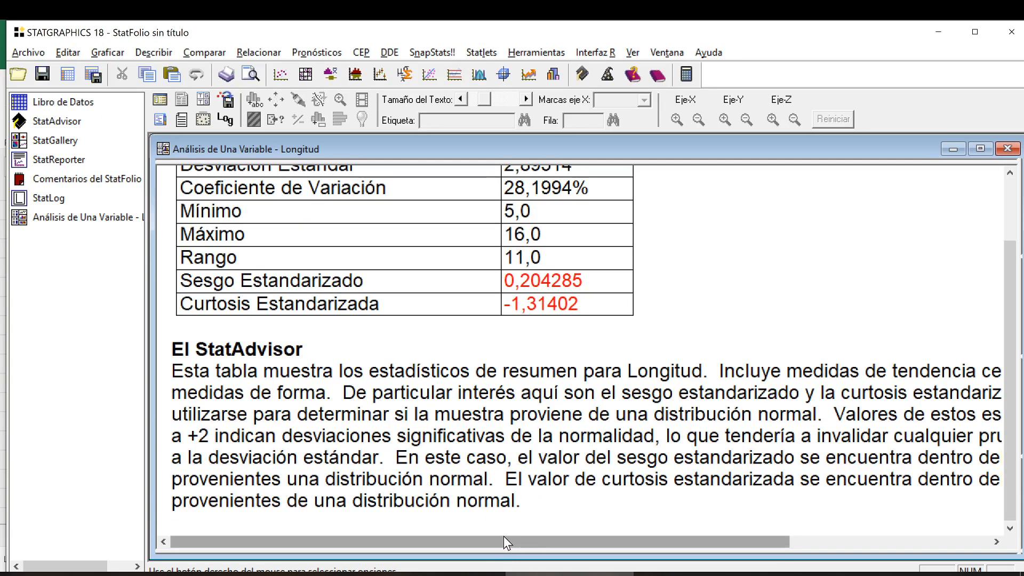
{"action": "scroll", "coordinate": [580, 349], "scroll_direction": "down", "scroll_amount": 1}
{"action": "scroll", "coordinate": [587, 346], "scroll_direction": "down", "scroll_amount": 3}
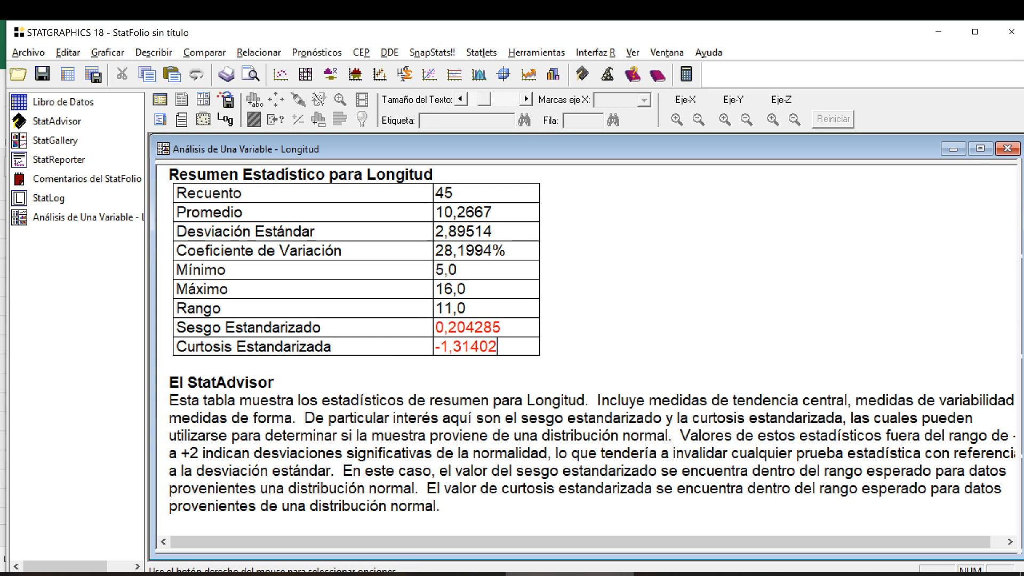
Examine the Sesgo Estandarizado and Curtosis Estandarizada rows together with the StatAdvisor's normality range.
{"action": "left_click", "coordinate": [268, 346]}
{"action": "left_click", "coordinate": [268, 331]}
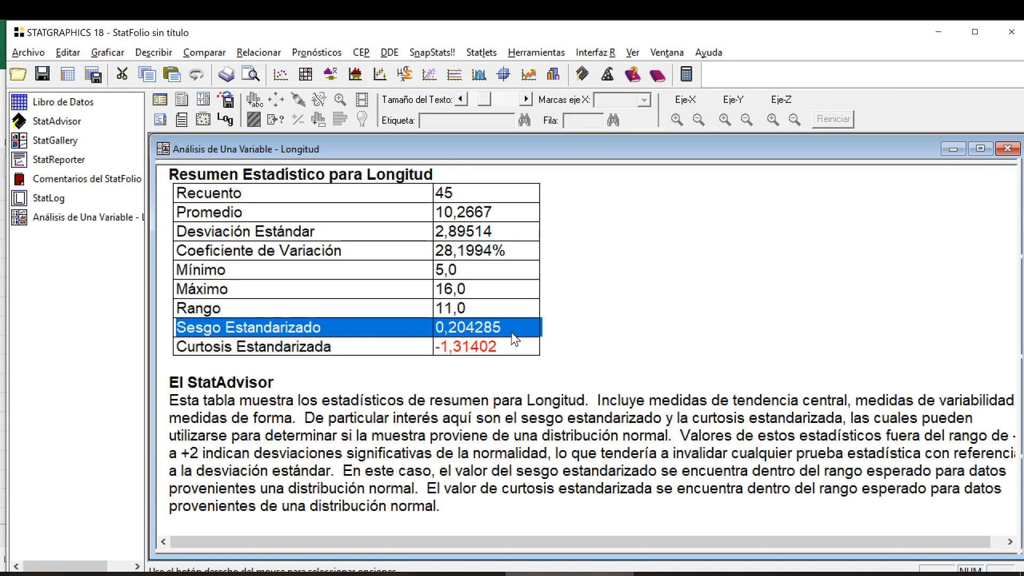
{"action": "left_click", "coordinate": [512, 345]}
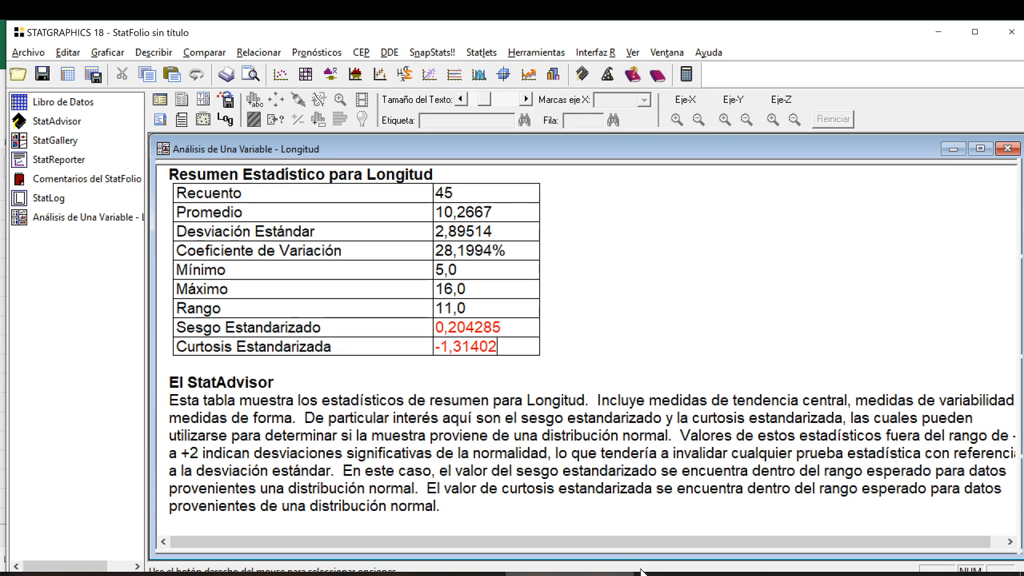
{"action": "left_click_drag", "start_coordinate": [648, 543], "coordinate": [660, 543]}
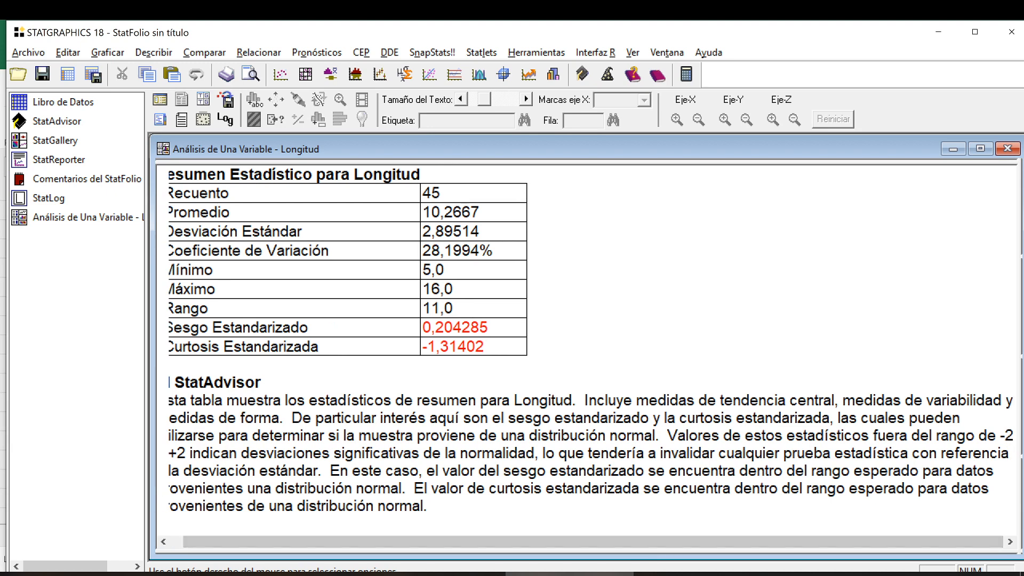
{"action": "left_click_drag", "start_coordinate": [382, 540], "coordinate": [370, 539]}
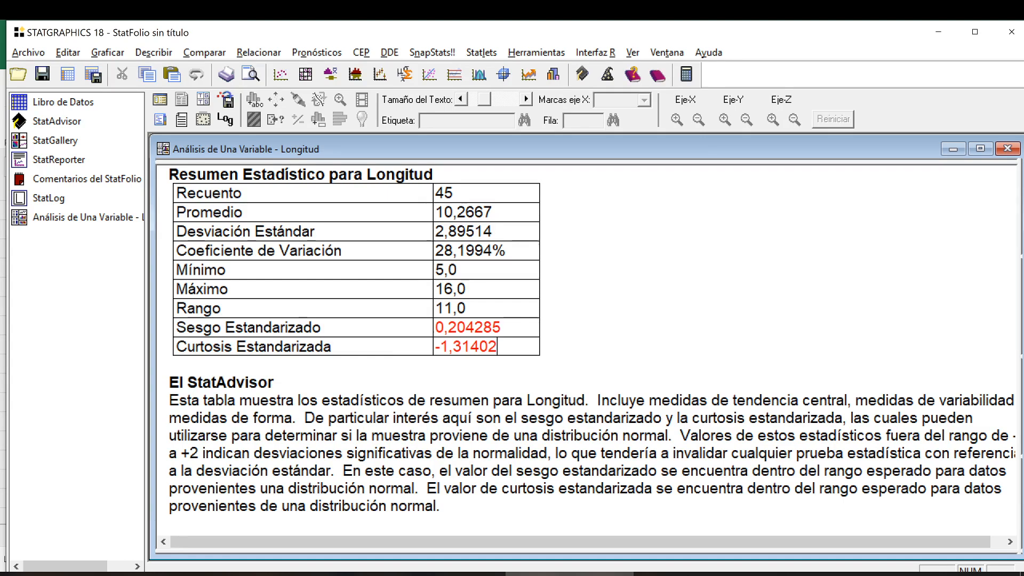
Add Mediana, Moda, Varianza, Cuartil Inferior, Cuartil Superior and Rango Intercuartil to the statistical summary.
{"action": "right_click", "coordinate": [583, 267]}
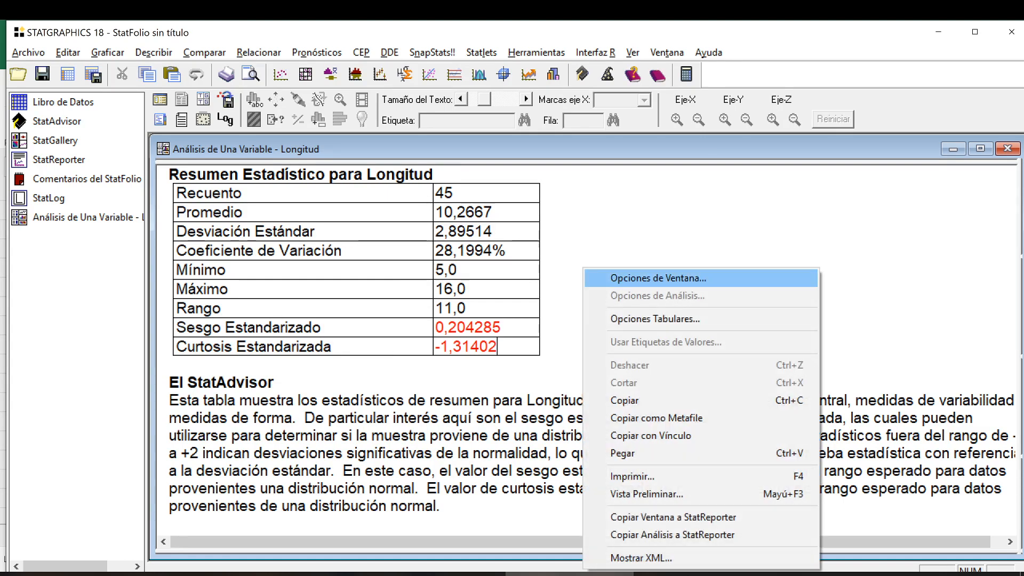
{"action": "left_click", "coordinate": [658, 278]}
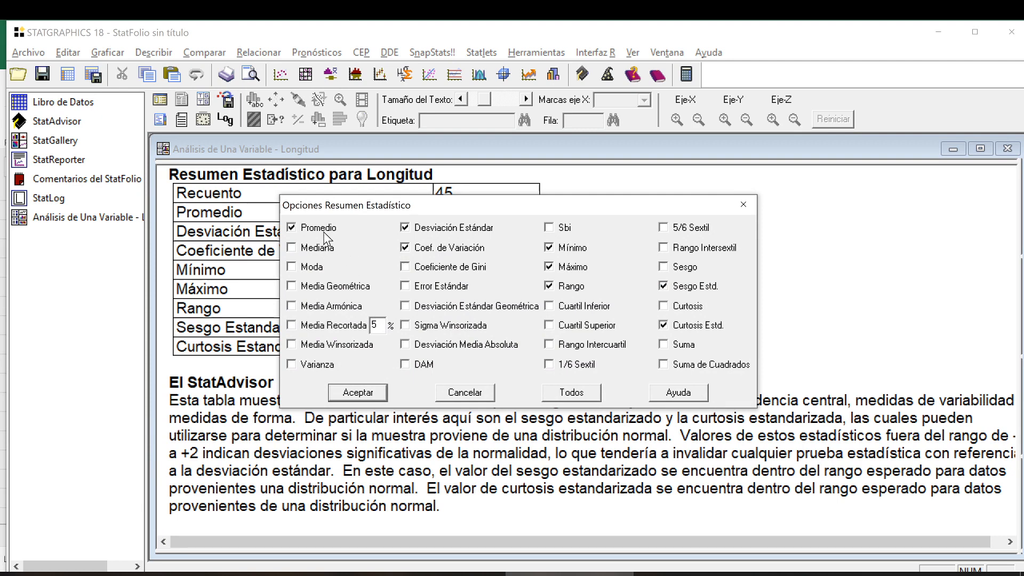
{"action": "left_click", "coordinate": [312, 267]}
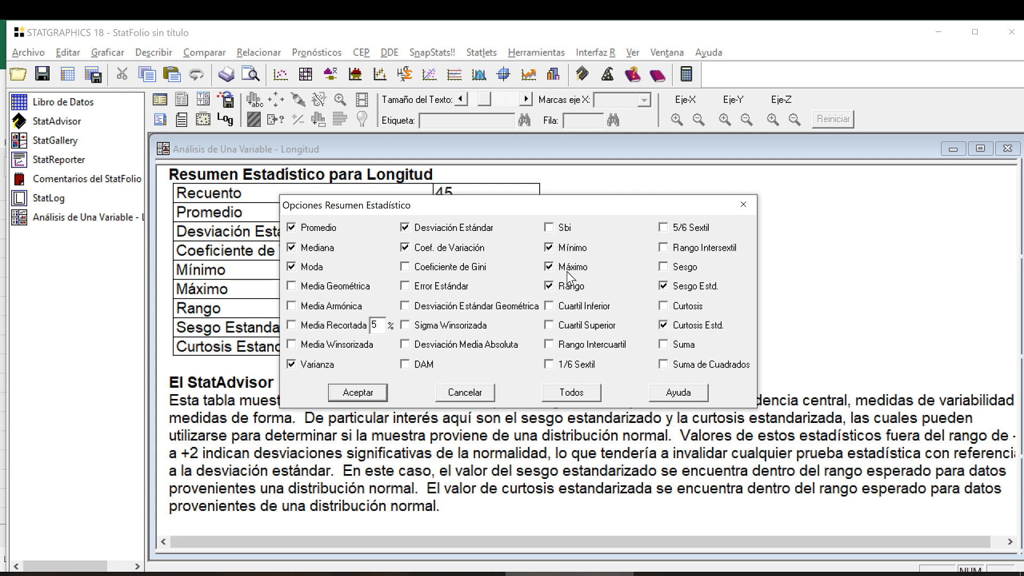
{"action": "left_click", "coordinate": [569, 308]}
{"action": "left_click", "coordinate": [573, 327]}
{"action": "left_click", "coordinate": [357, 393]}
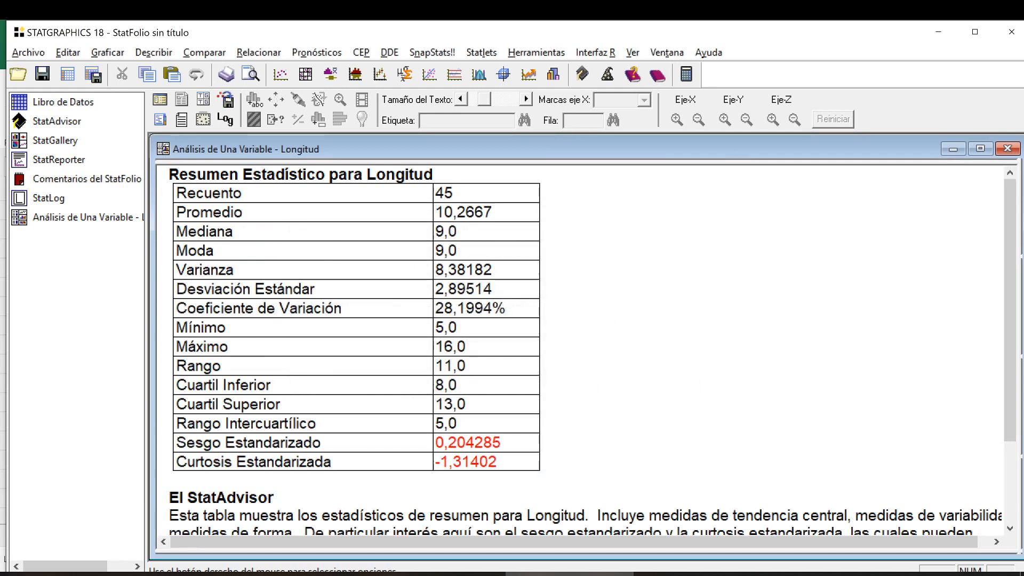
Examine the Desviación Estándar row and review the available Resumen Estadístico options again, leaving the selection as it is.
{"action": "left_click", "coordinate": [493, 289]}
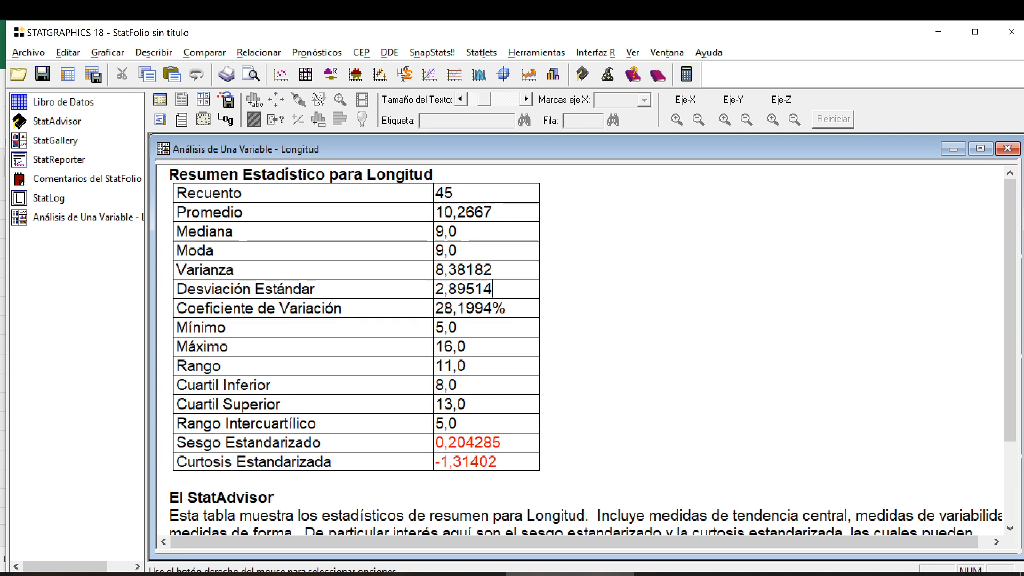
{"action": "right_click", "coordinate": [575, 247]}
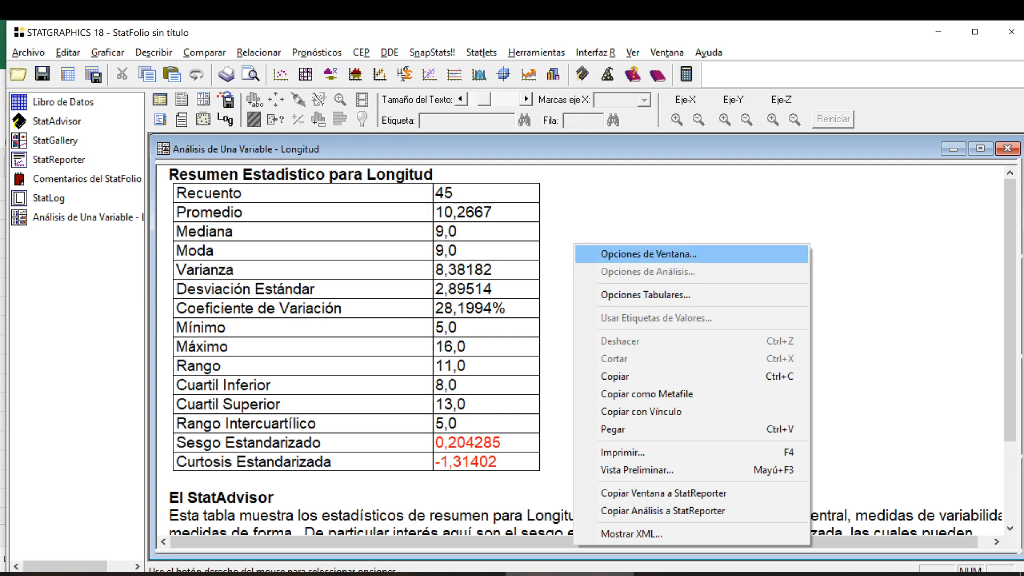
{"action": "left_click", "coordinate": [694, 254]}
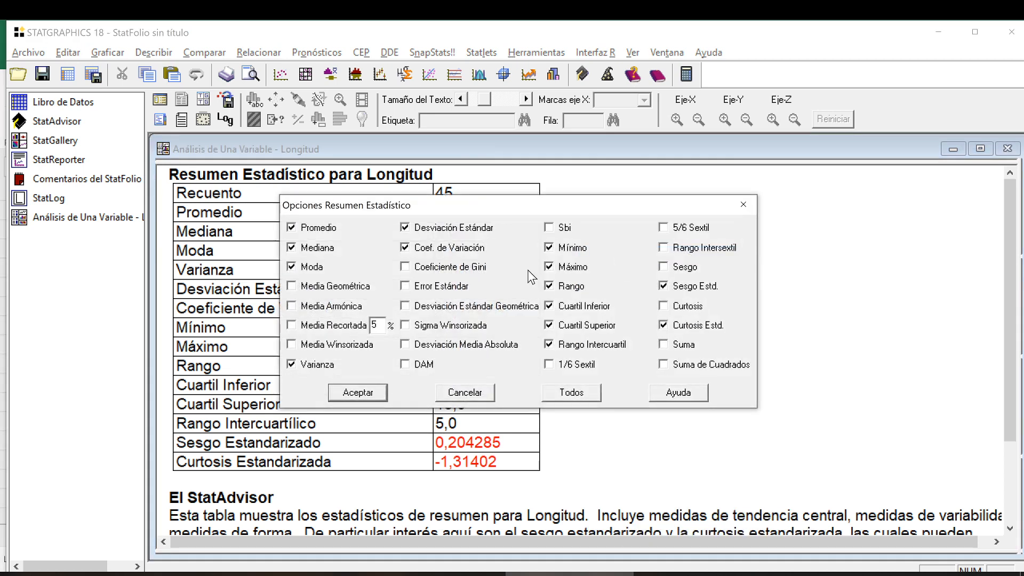
{"action": "left_click", "coordinate": [744, 207]}
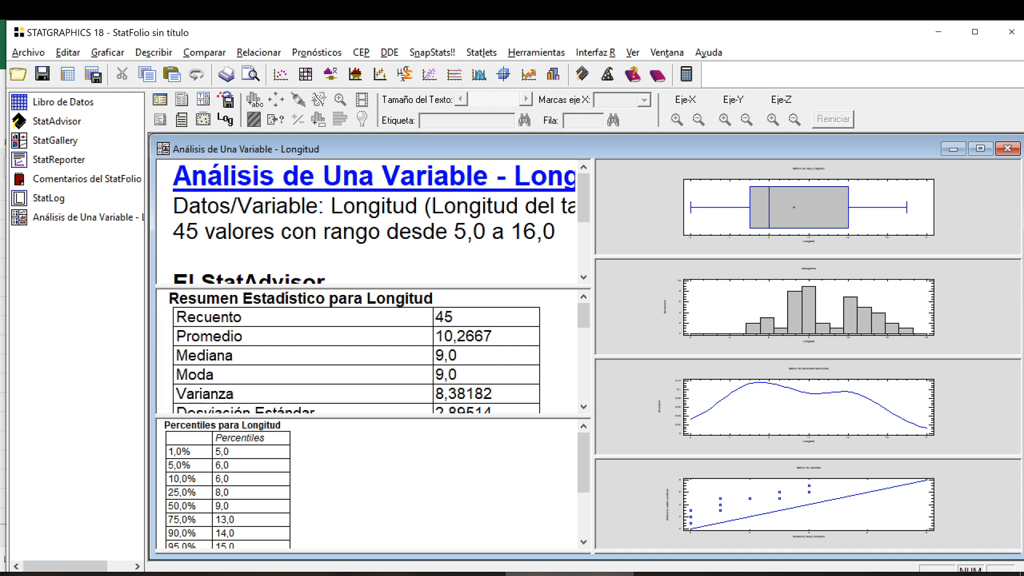
Enlarge the Percentiles table and its text, and point out the 25%, 50% and 75% rows.
{"action": "double_click", "coordinate": [352, 485]}
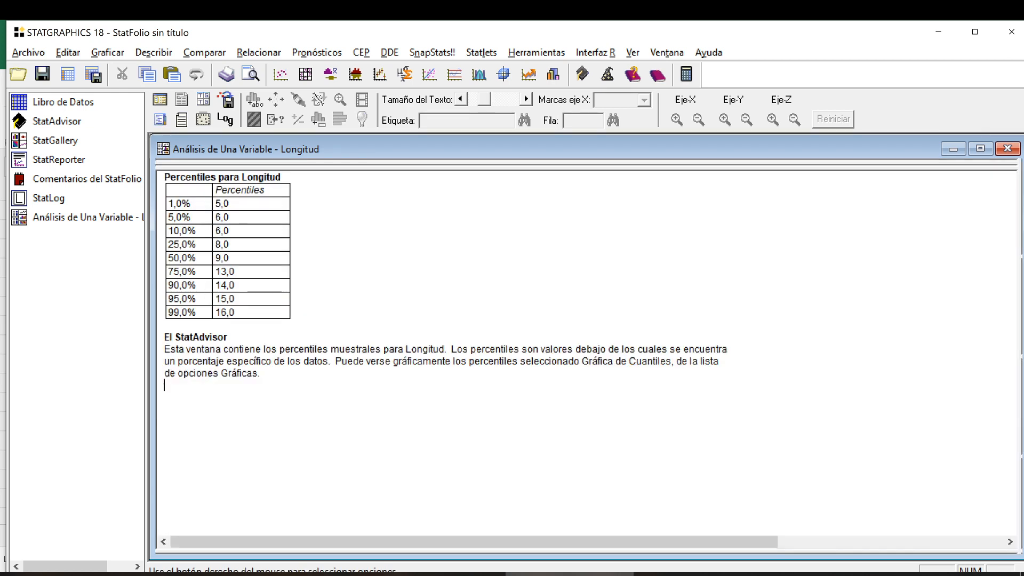
{"action": "key", "text": "super"}
{"action": "key", "text": "super"}
{"action": "scroll", "coordinate": [587, 352], "scroll_direction": "up", "scroll_amount": 6}
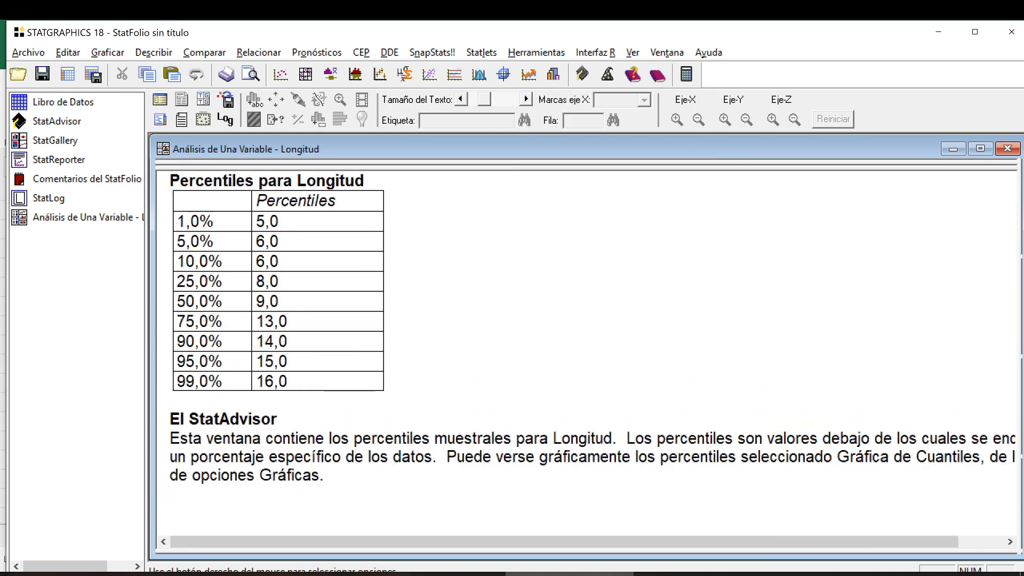
{"action": "scroll", "coordinate": [586, 352], "scroll_direction": "up", "scroll_amount": 1}
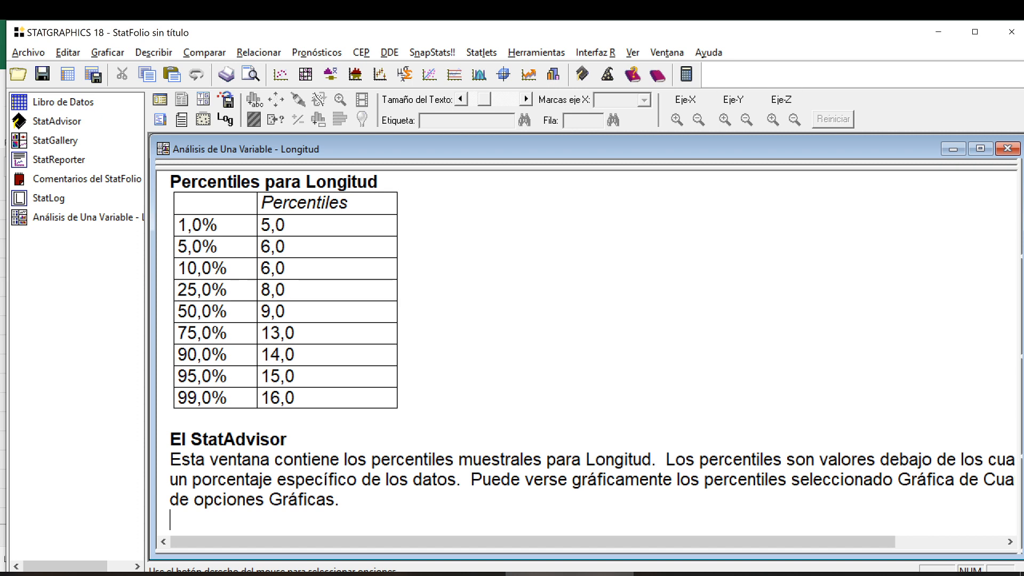
{"action": "left_click_drag", "start_coordinate": [177, 290], "coordinate": [399, 333]}
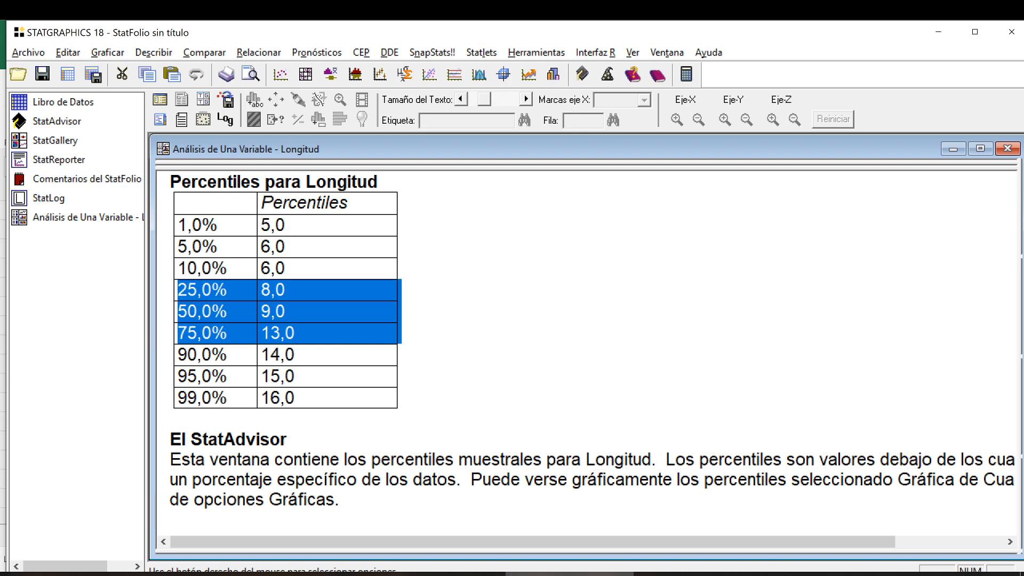
Replace the 99% percentile with 12 and add a 62 percentile in the percentile options, and point out the 62% value.
{"action": "right_click", "coordinate": [456, 235]}
{"action": "left_click", "coordinate": [488, 244]}
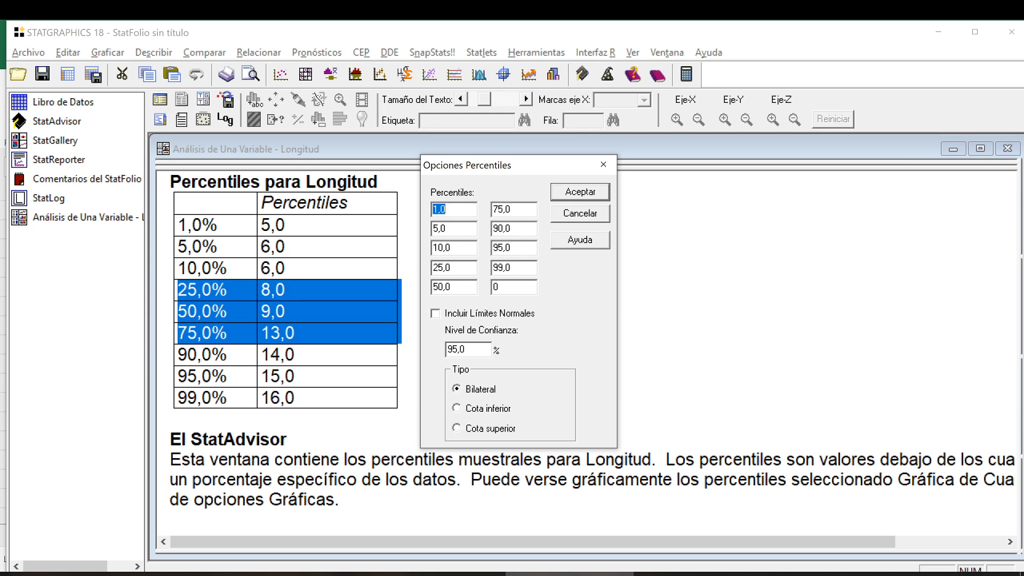
{"action": "double_click", "coordinate": [498, 287]}
{"action": "type", "text": "62"}
{"action": "key", "text": "shift+Tab"}
{"action": "type", "text": "12"}
{"action": "left_click", "coordinate": [586, 193]}
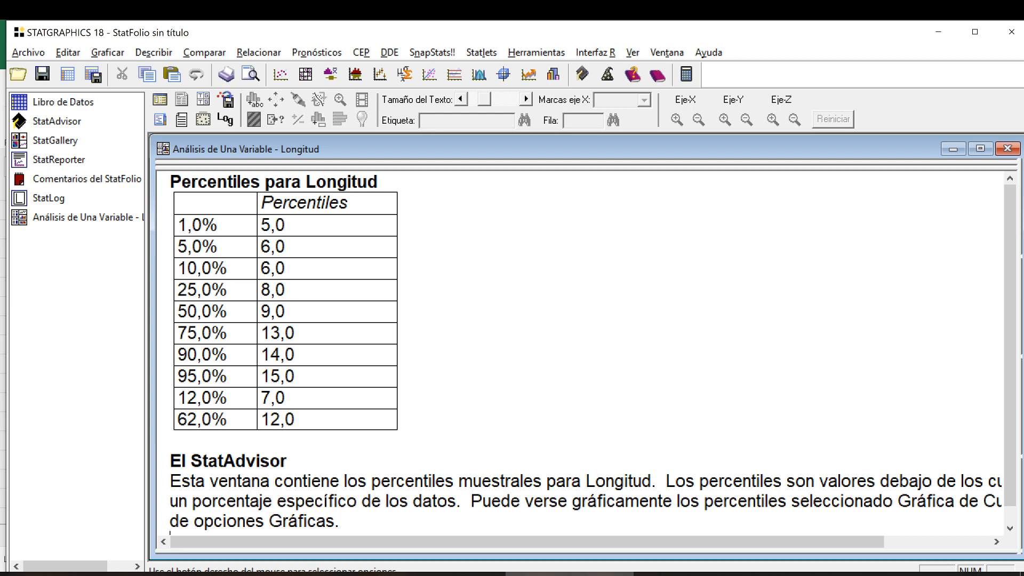
{"action": "left_click_drag", "start_coordinate": [296, 419], "coordinate": [261, 419]}
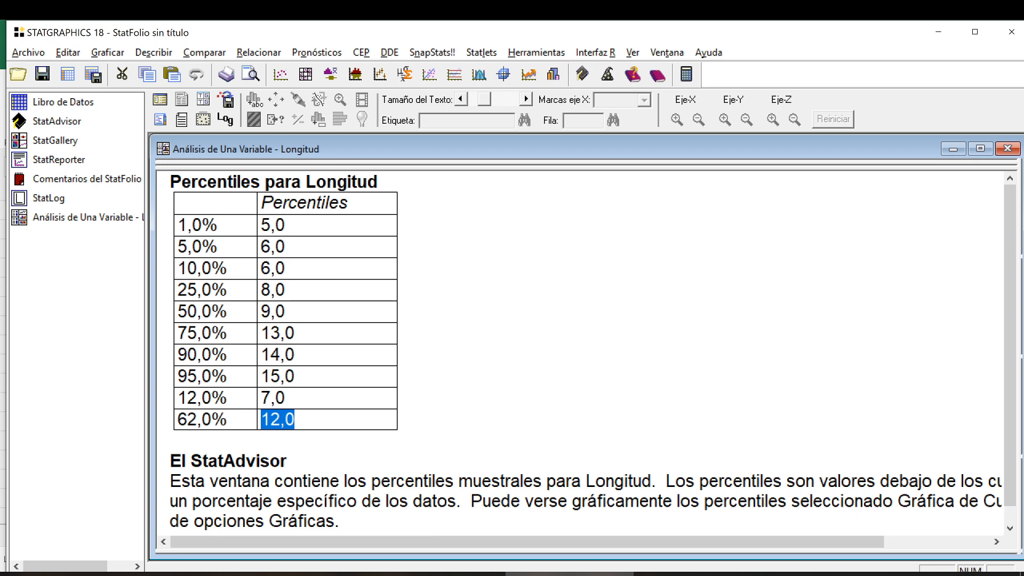
{"action": "double_click", "coordinate": [450, 356]}
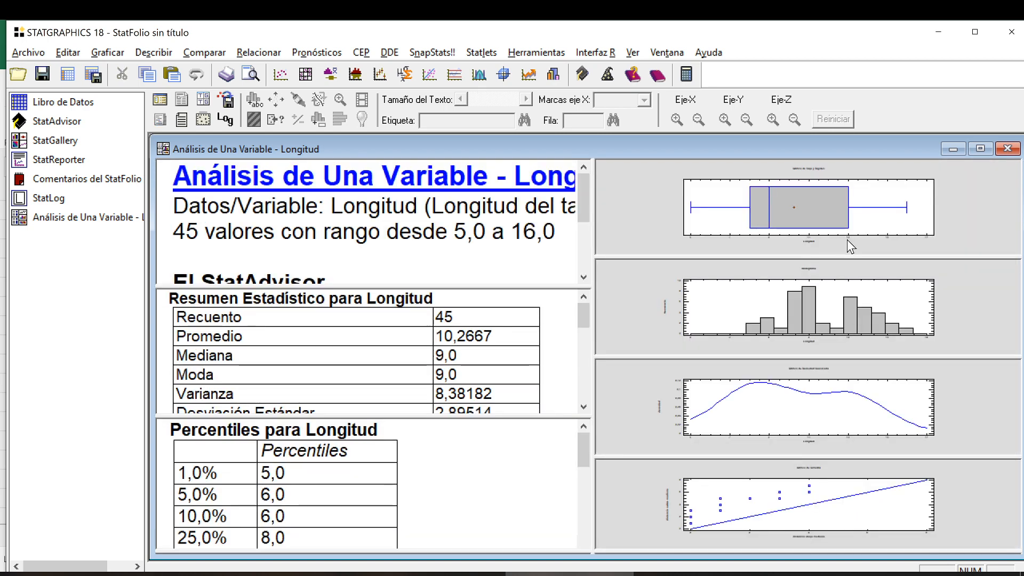
Examine the Gráfico de Caja y Bigotes at full size, including its mean marker.
{"action": "double_click", "coordinate": [984, 203]}
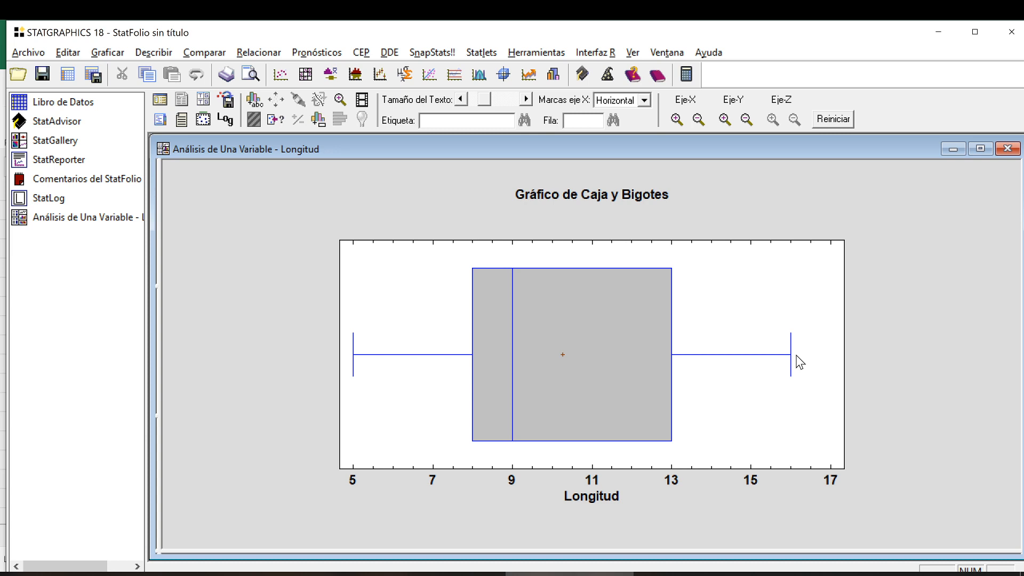
{"action": "left_click", "coordinate": [562, 355]}
{"action": "double_click", "coordinate": [269, 275]}
Enlarge the Resumen Estadístico and point out the Cuartil Inferior, Cuartil Superior and Rango Intercuartílico rows.
{"action": "double_click", "coordinate": [266, 296]}
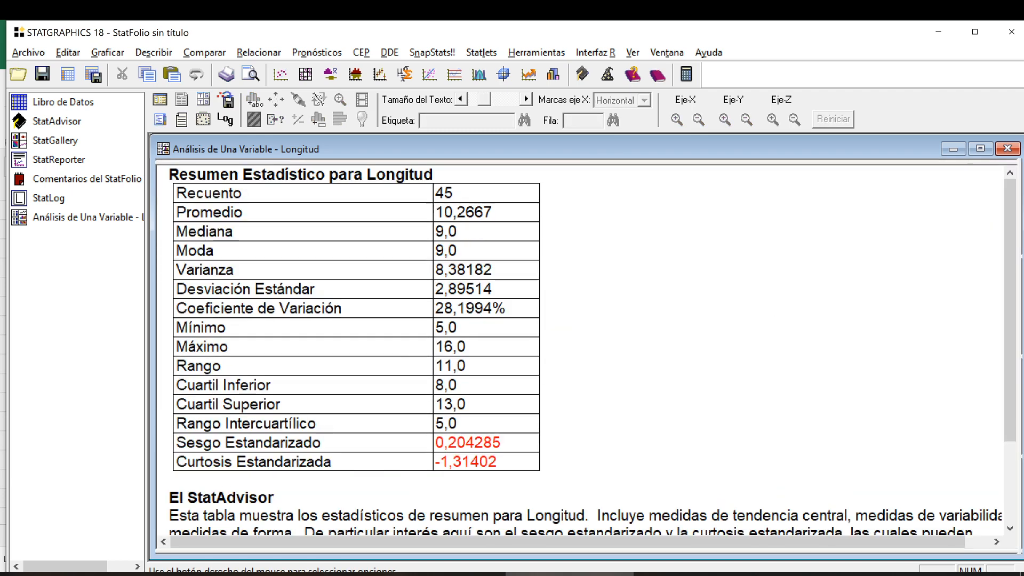
{"action": "left_click_drag", "start_coordinate": [466, 404], "coordinate": [428, 385]}
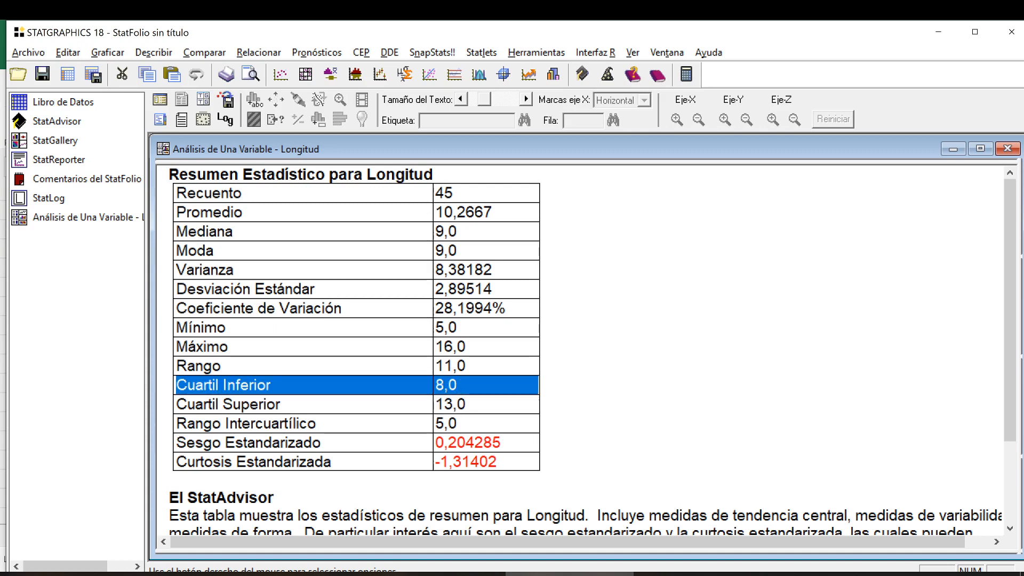
{"action": "left_click", "coordinate": [466, 404]}
{"action": "left_click_drag", "start_coordinate": [457, 424], "coordinate": [429, 424]}
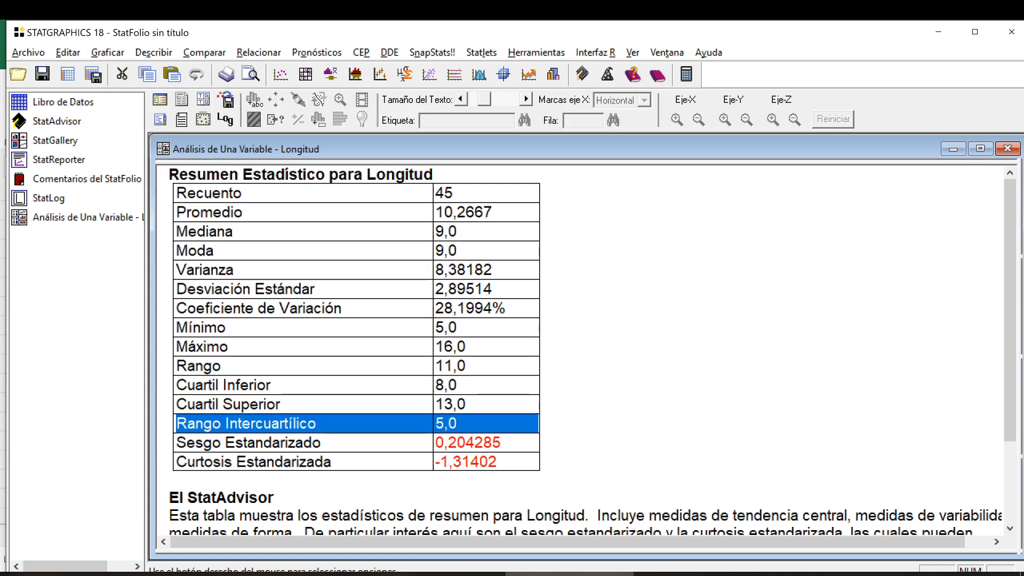
{"action": "double_click", "coordinate": [428, 424]}
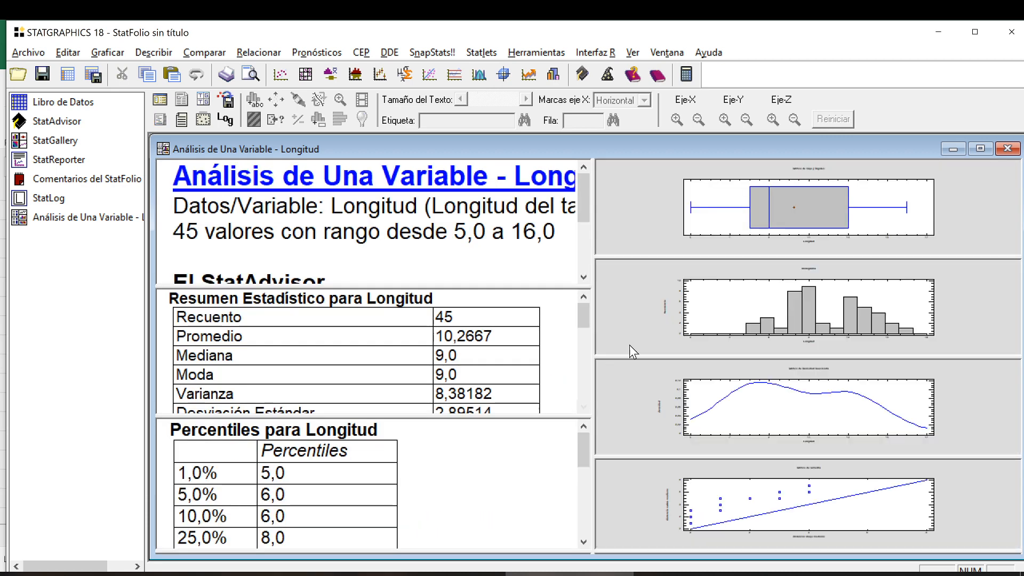
Examine the box-and-whisker plot again at full size, followed by the histogram of Longitud.
{"action": "double_click", "coordinate": [615, 205]}
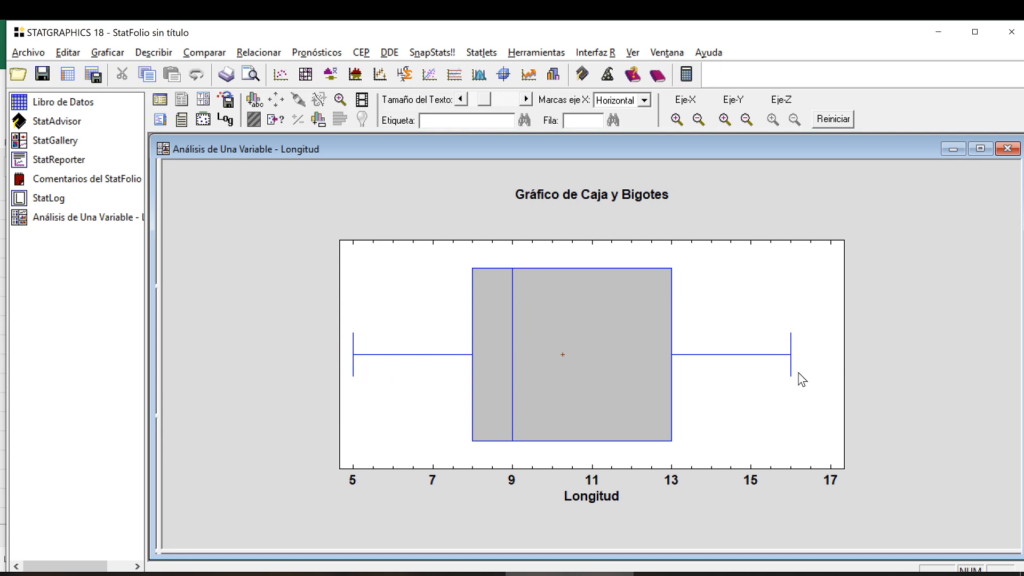
{"action": "double_click", "coordinate": [948, 297]}
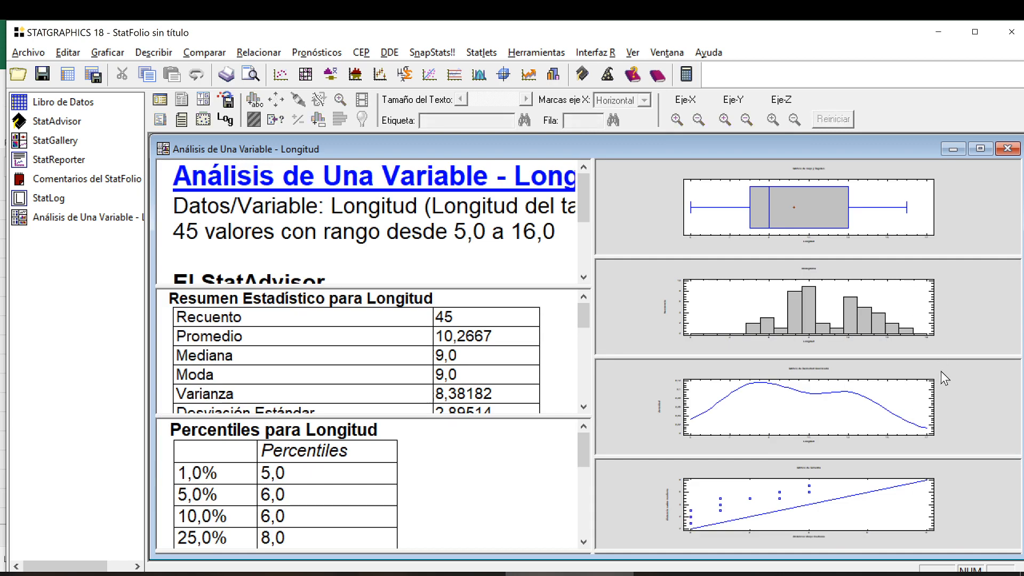
{"action": "double_click", "coordinate": [955, 309]}
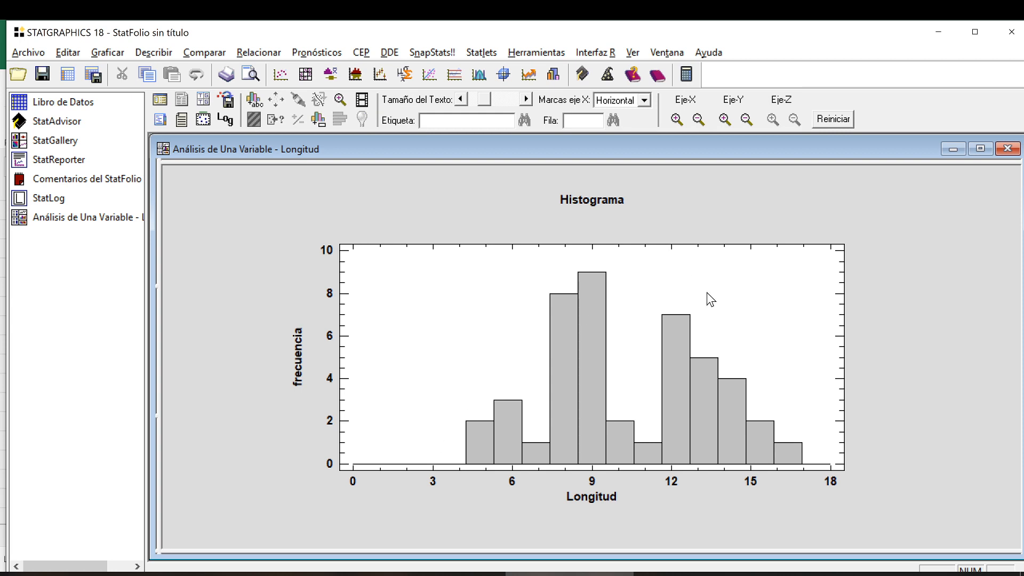
{"action": "double_click", "coordinate": [891, 377]}
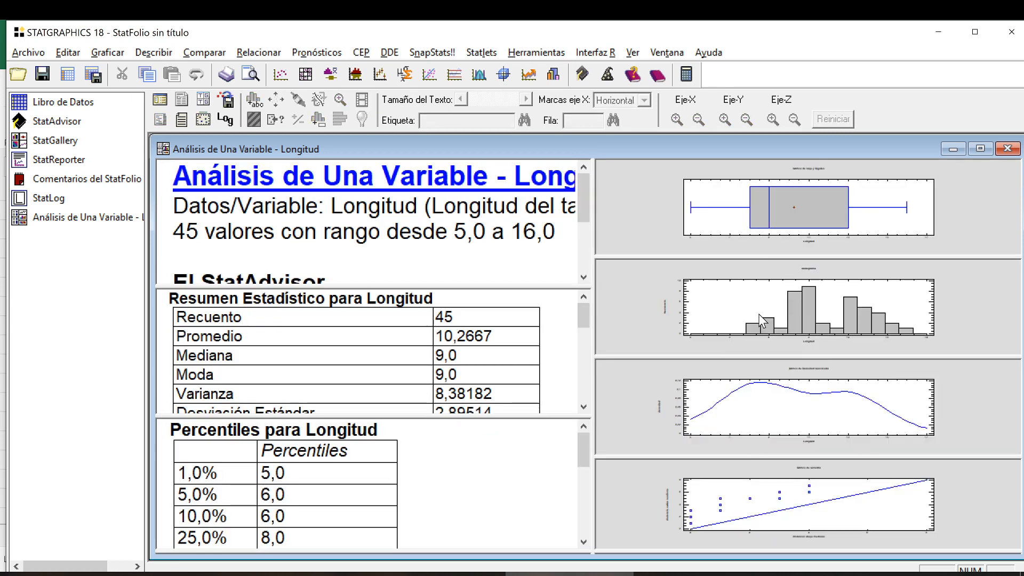
Examine the shape of the Gráfico de Densidad Suavizada and the point pattern in the Gráfico de Simetría at full size.
{"action": "double_click", "coordinate": [964, 405]}
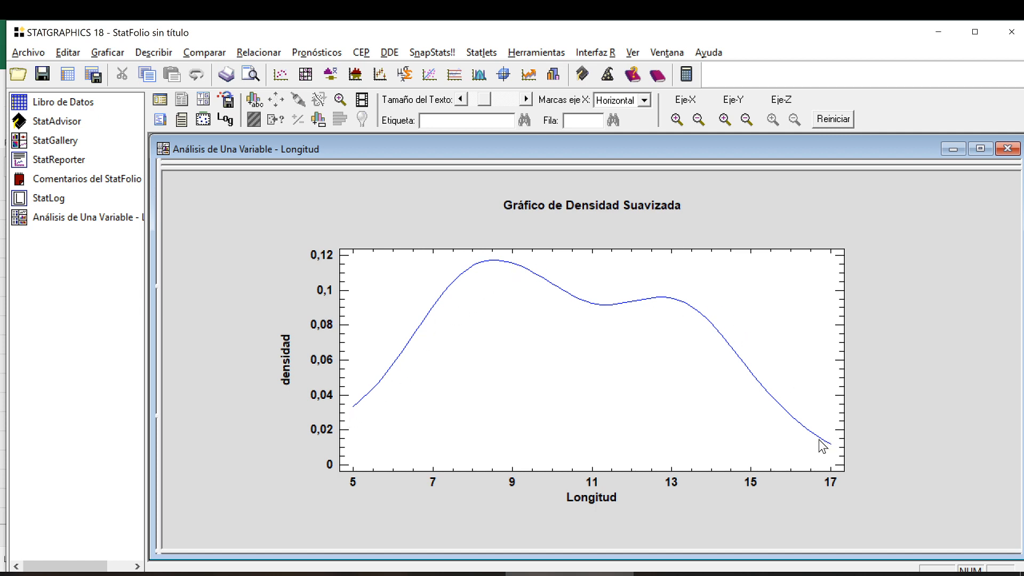
{"action": "double_click", "coordinate": [392, 220]}
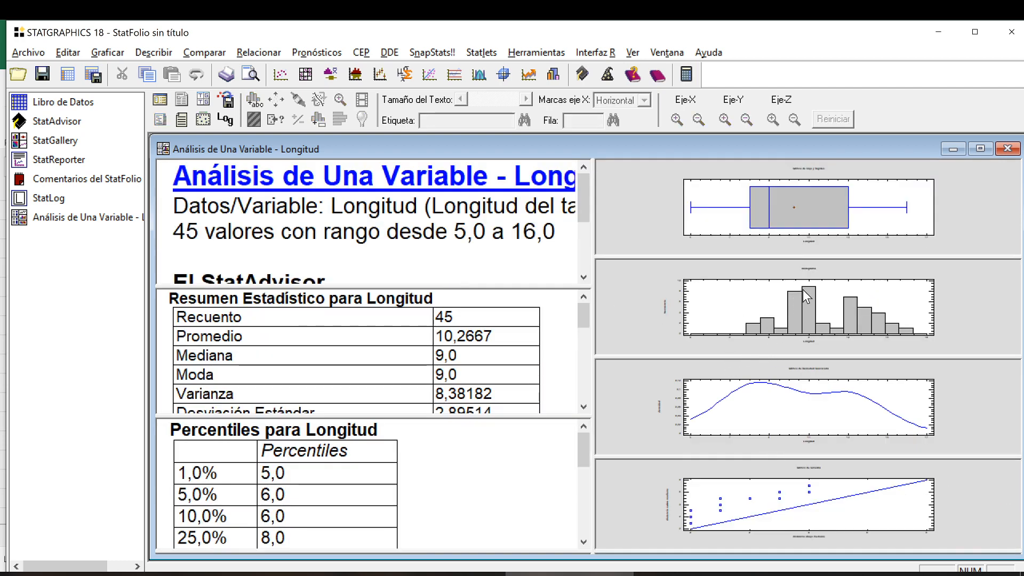
{"action": "double_click", "coordinate": [983, 405]}
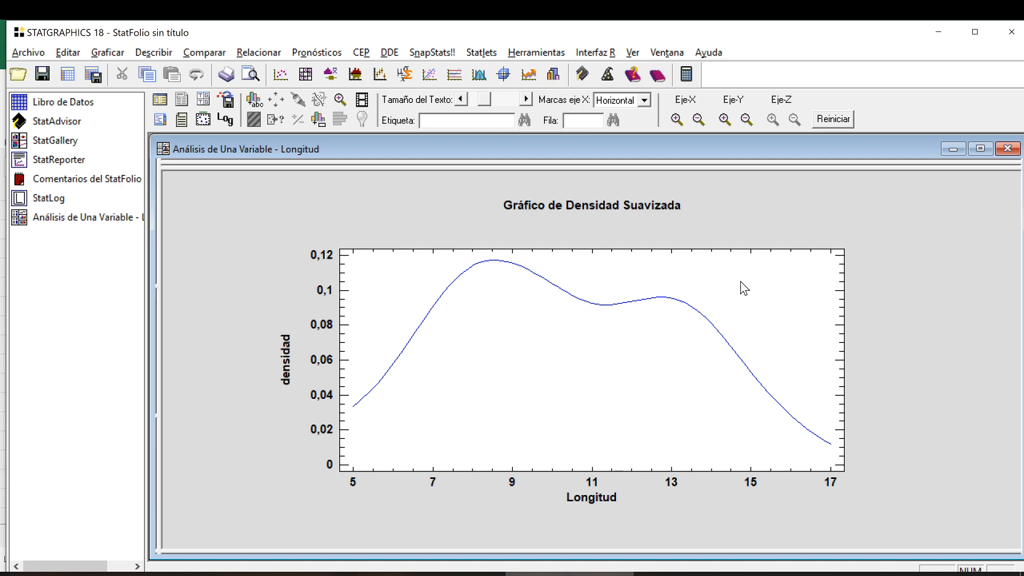
{"action": "double_click", "coordinate": [776, 232]}
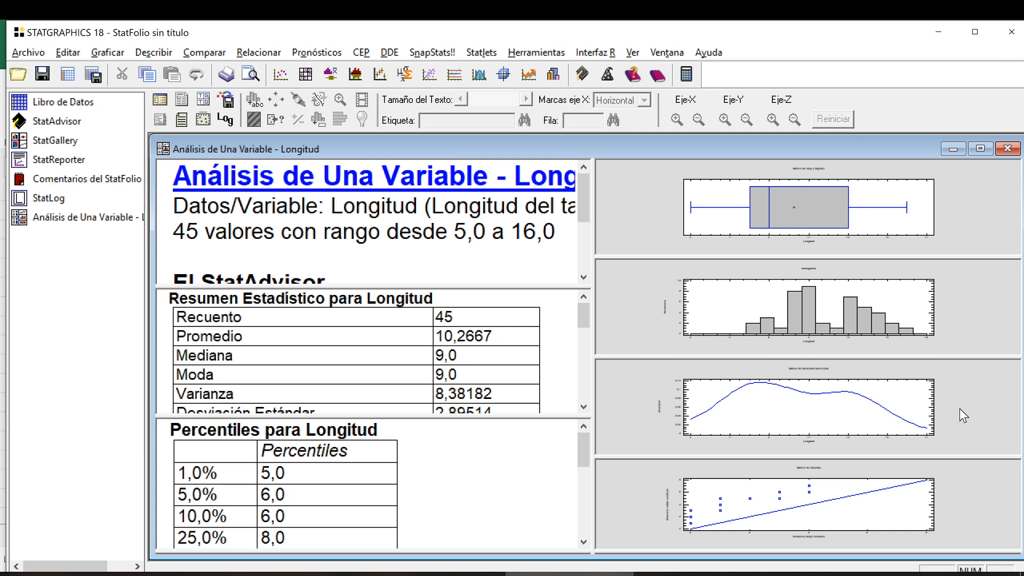
{"action": "double_click", "coordinate": [828, 409]}
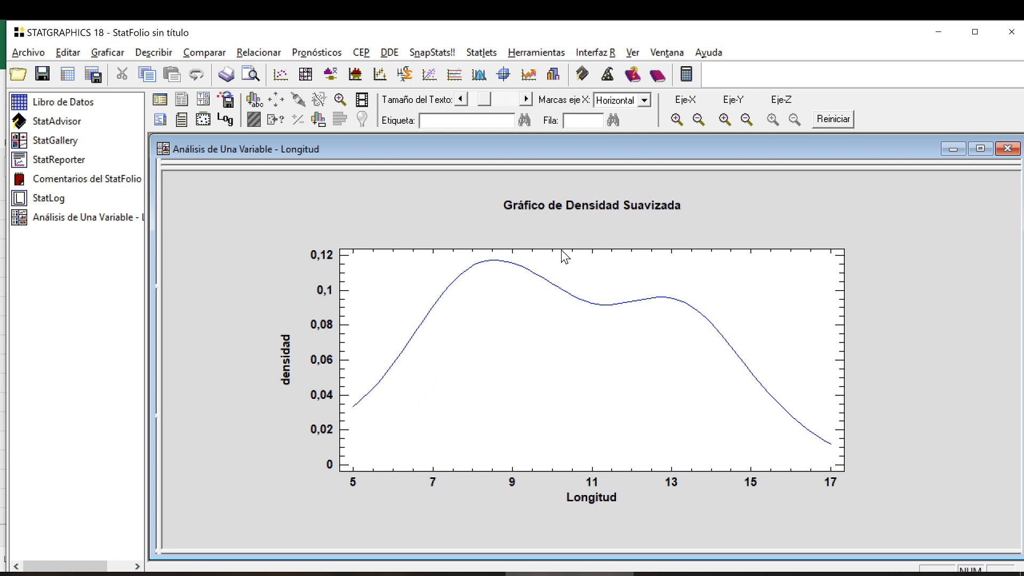
{"action": "double_click", "coordinate": [913, 404]}
{"action": "double_click", "coordinate": [966, 523]}
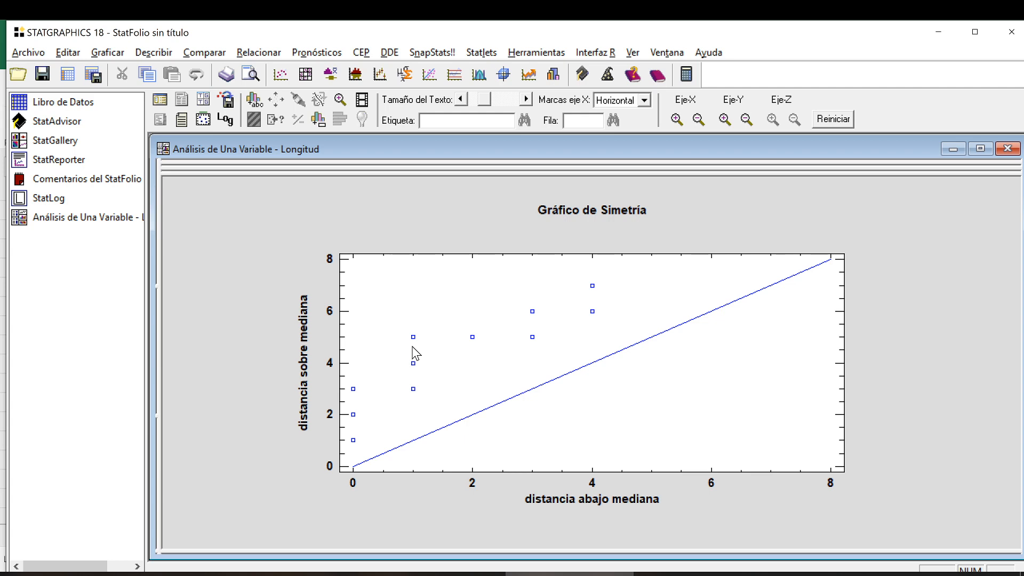
{"action": "double_click", "coordinate": [894, 296]}
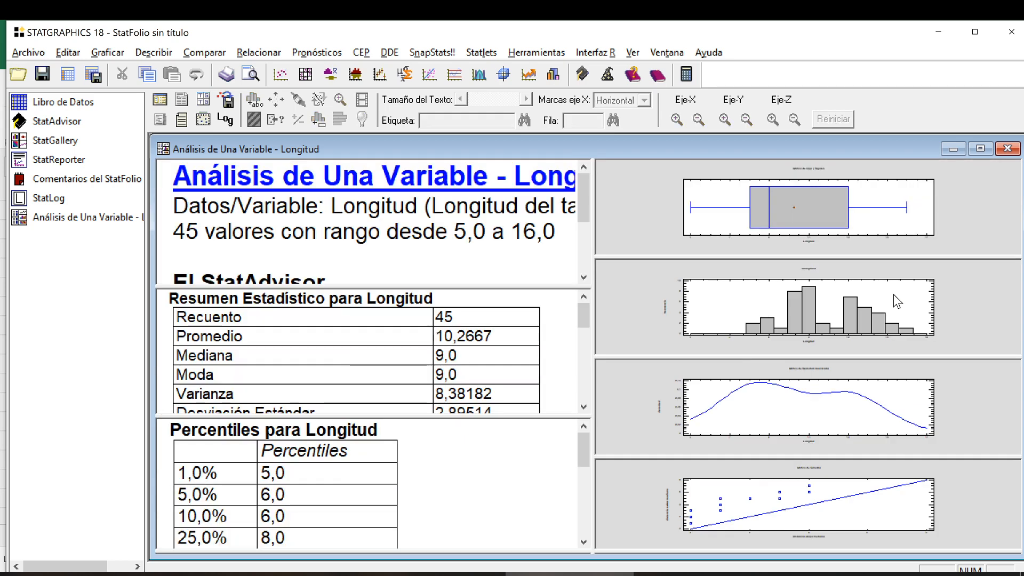
Point out the Curtosis Estandarizada row in the statistical summary and read the StatAdvisor's normality comments.
{"action": "scroll", "coordinate": [356, 351], "scroll_direction": "down", "scroll_amount": 1}
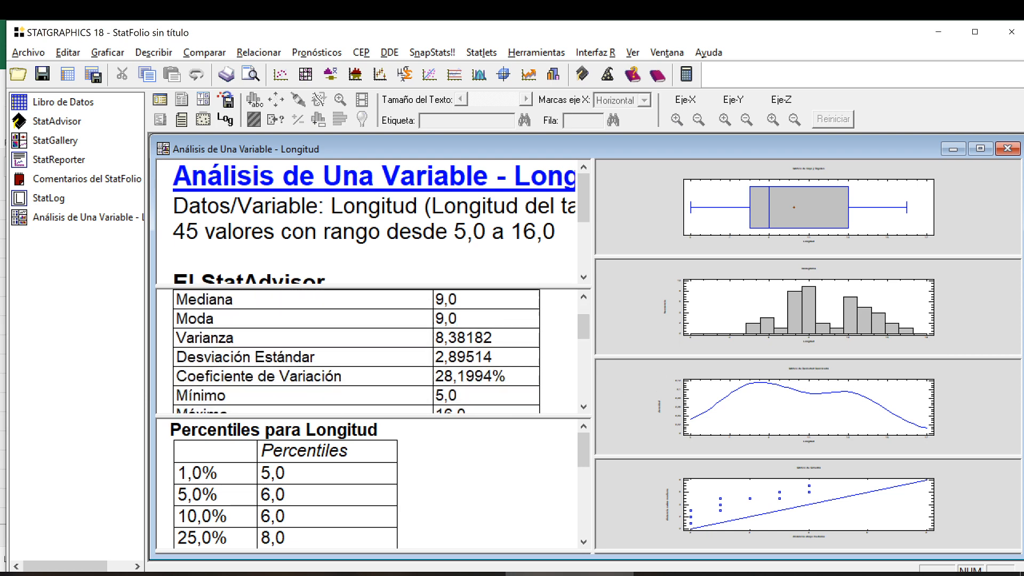
{"action": "scroll", "coordinate": [355, 350], "scroll_direction": "down", "scroll_amount": 5}
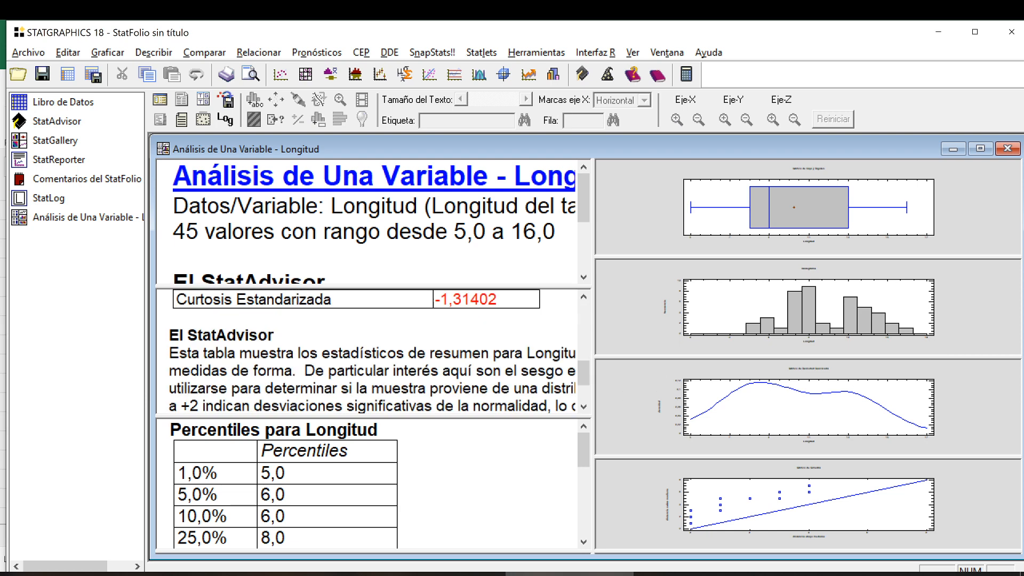
{"action": "scroll", "coordinate": [356, 351], "scroll_direction": "up", "scroll_amount": 1}
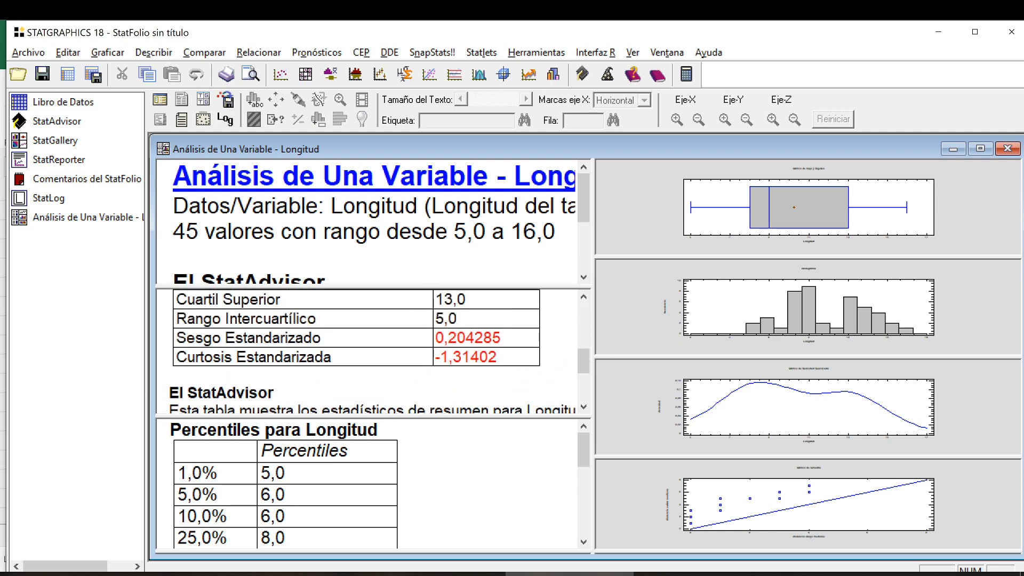
{"action": "left_click", "coordinate": [356, 355]}
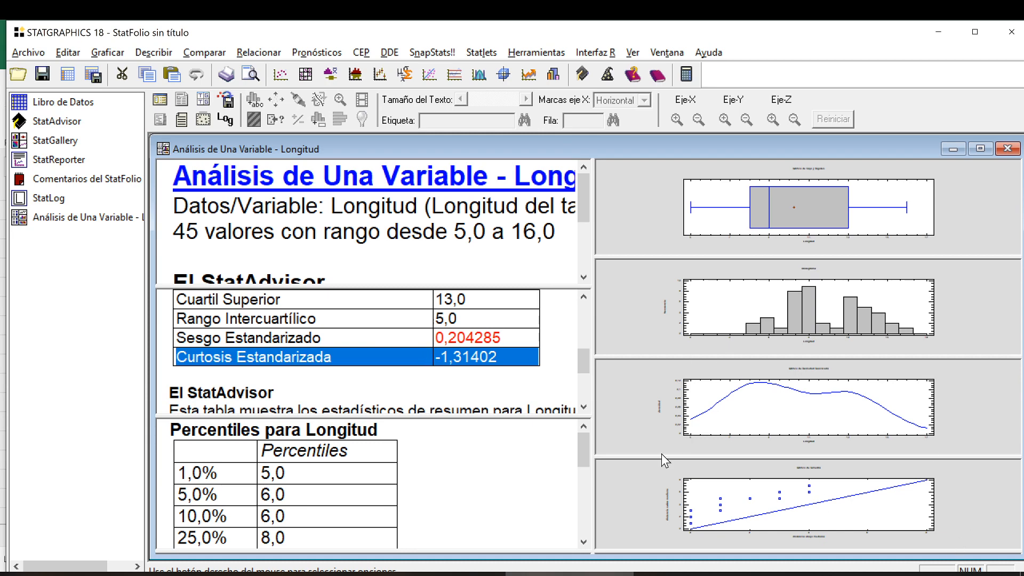
{"action": "double_click", "coordinate": [374, 368]}
{"action": "scroll", "coordinate": [373, 368], "scroll_direction": "down", "scroll_amount": 3}
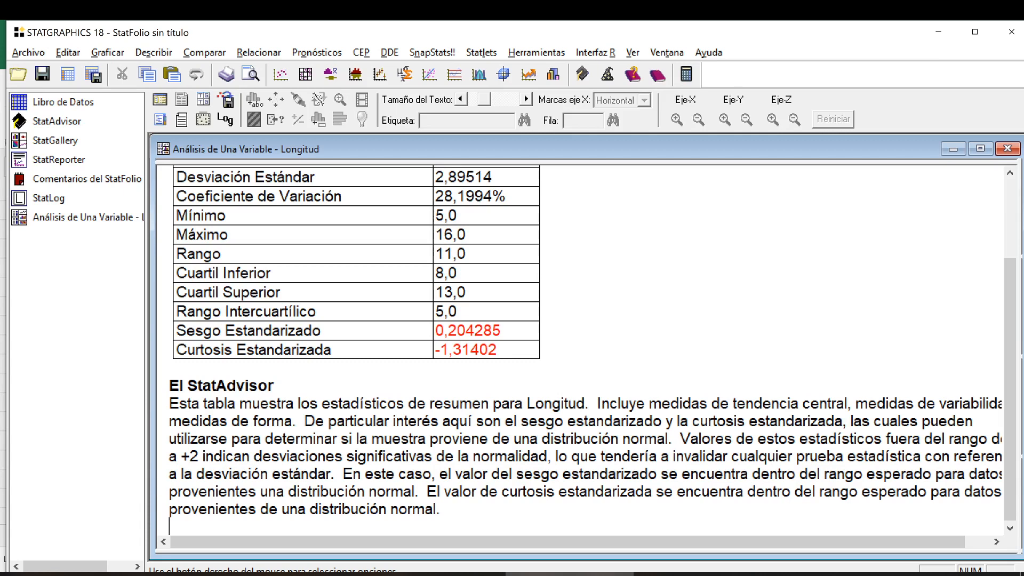
{"action": "double_click", "coordinate": [788, 329]}
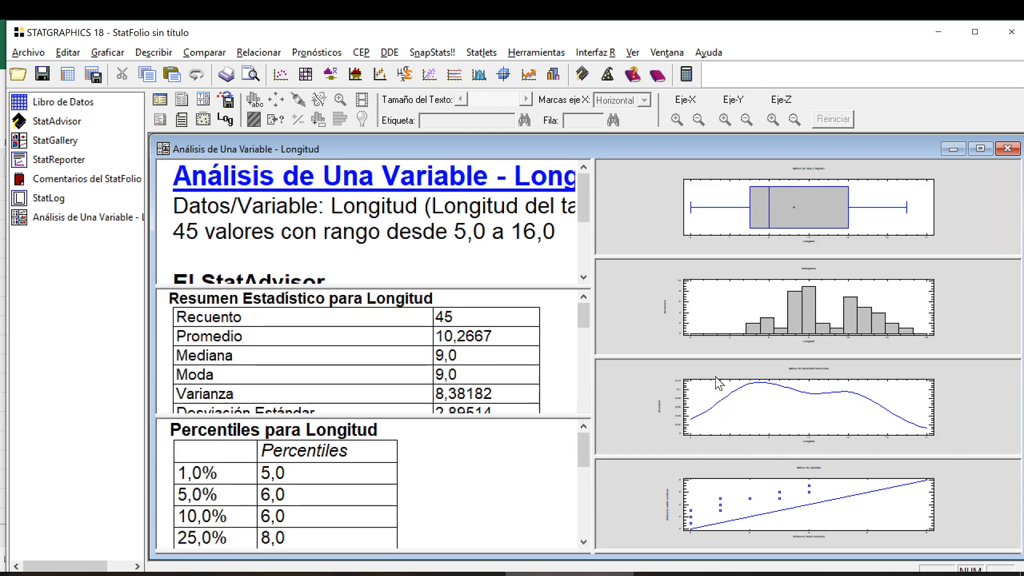
Redraw the Longitud box-and-whisker plot in vertical direction with a notch over the median, keeping outliers and the mean shown.
{"action": "left_click", "coordinate": [312, 574]}
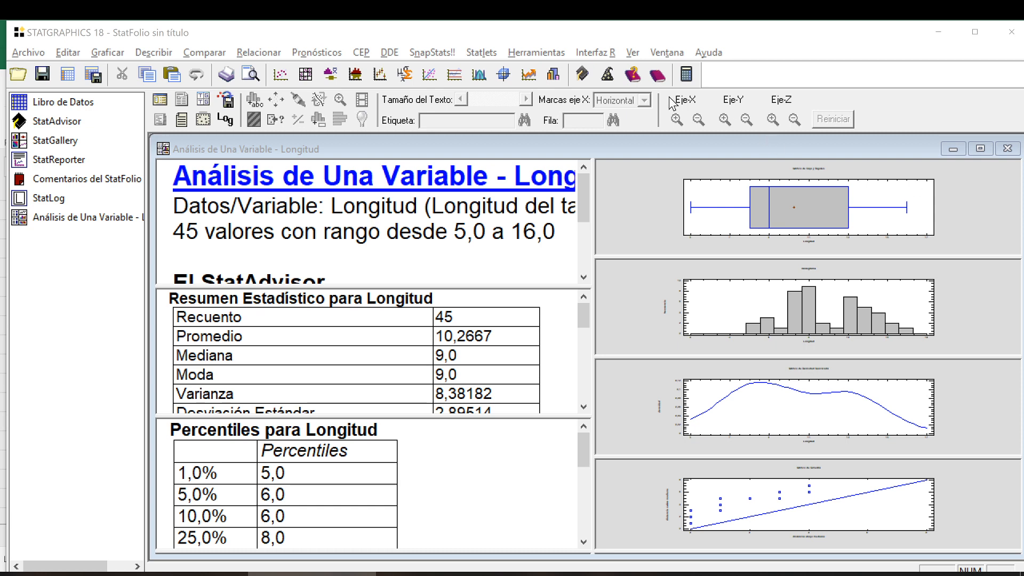
{"action": "double_click", "coordinate": [658, 217]}
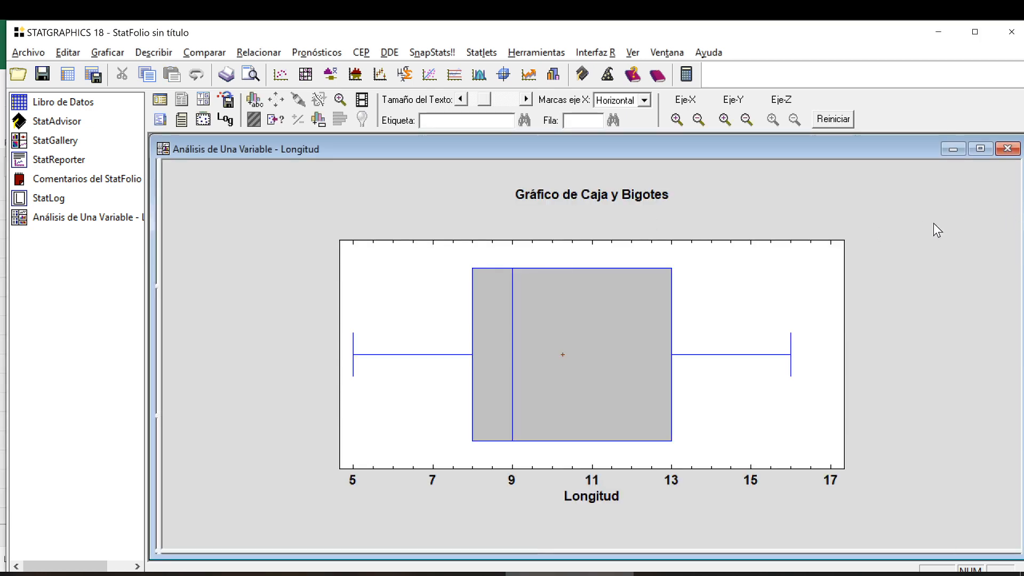
{"action": "right_click", "coordinate": [859, 186]}
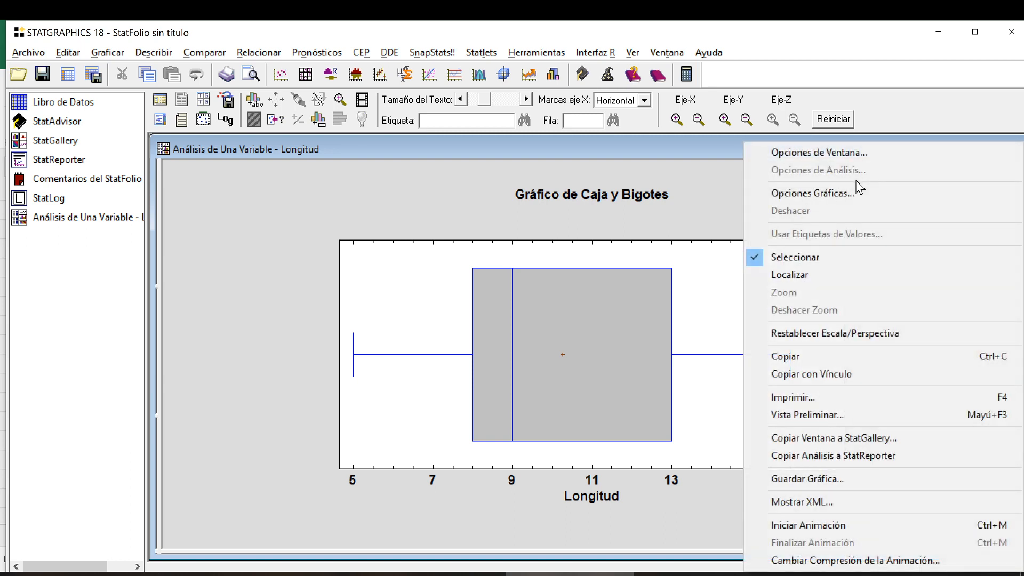
{"action": "left_click", "coordinate": [865, 155]}
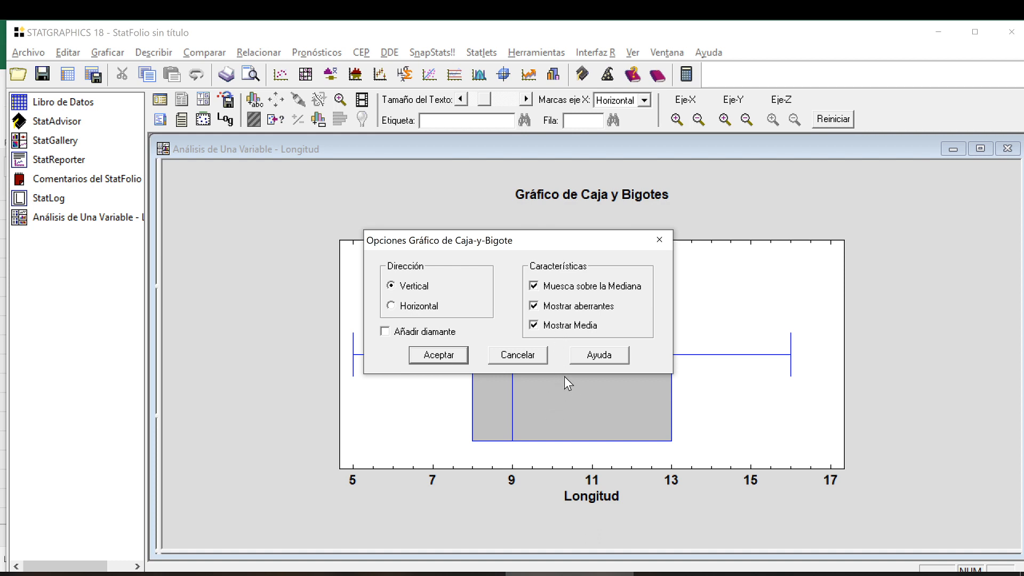
{"action": "left_click_drag", "start_coordinate": [553, 251], "coordinate": [317, 280]}
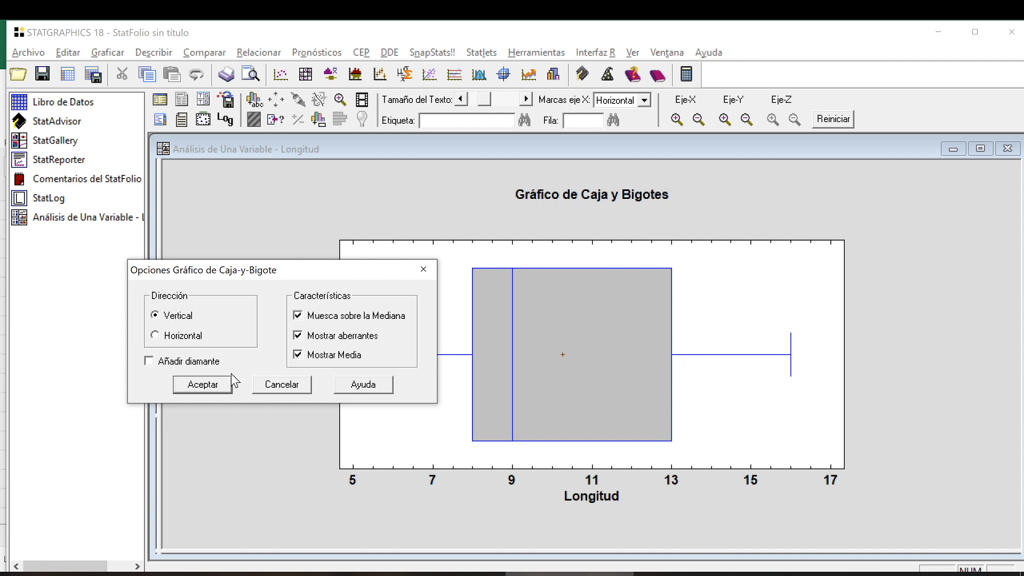
{"action": "left_click", "coordinate": [202, 384]}
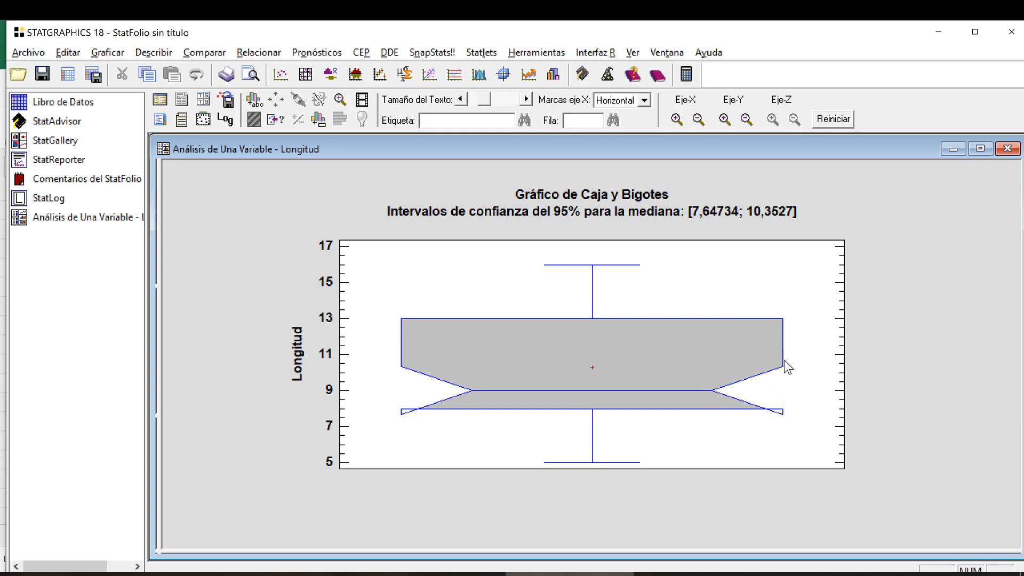
Examine the mean marker and median notch of the vertical box-and-whisker plot, and return to the full set of analysis panes.
{"action": "left_click", "coordinate": [593, 370]}
{"action": "scroll", "coordinate": [834, 189], "scroll_direction": "up", "scroll_amount": 1}
{"action": "left_click", "coordinate": [934, 259]}
{"action": "double_click", "coordinate": [934, 258]}
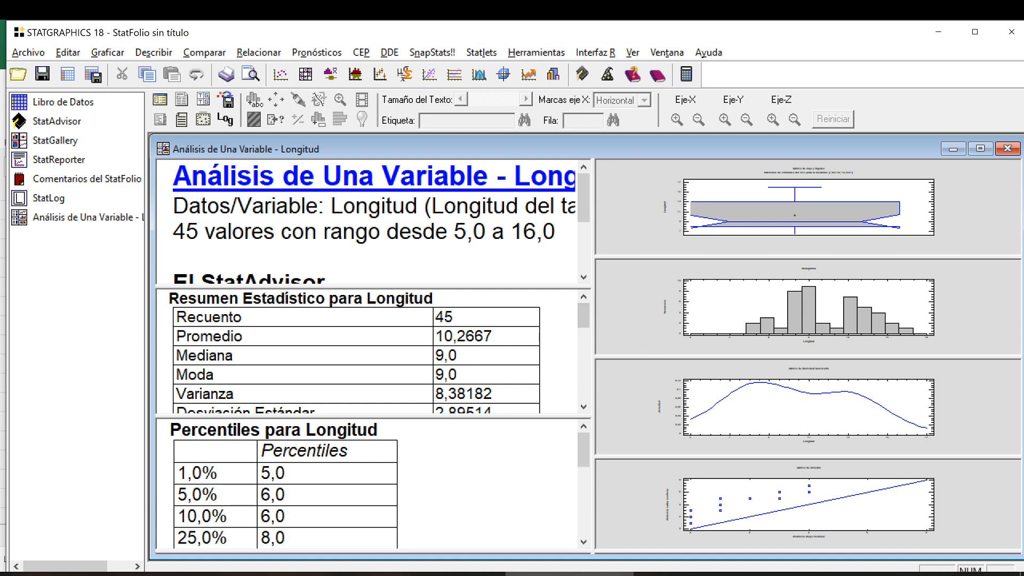
Review the Resumen Estadístico and the Percentiles table for Longitud one after the other at full size.
{"action": "double_click", "coordinate": [493, 363]}
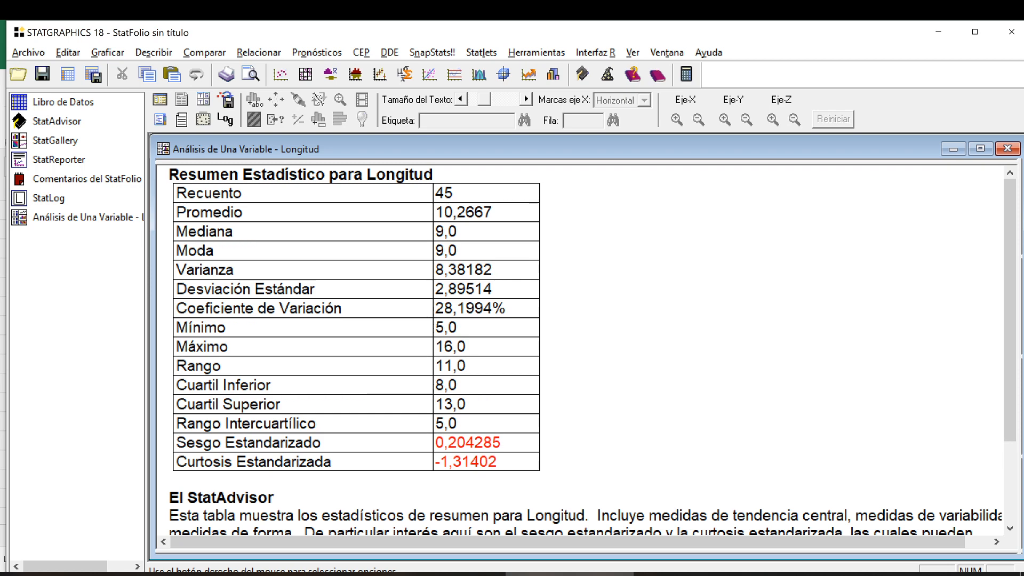
{"action": "double_click", "coordinate": [694, 309]}
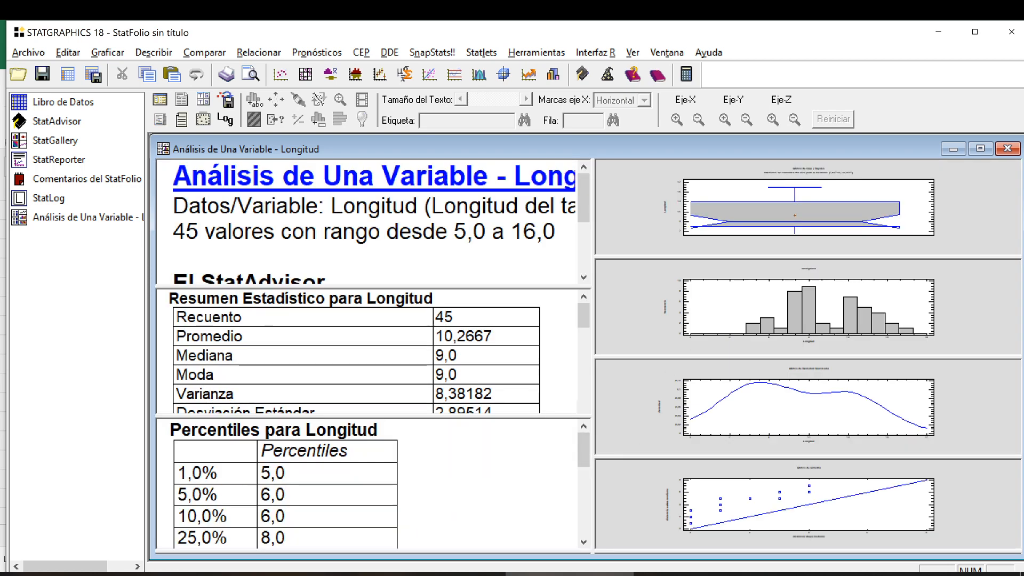
{"action": "double_click", "coordinate": [480, 470]}
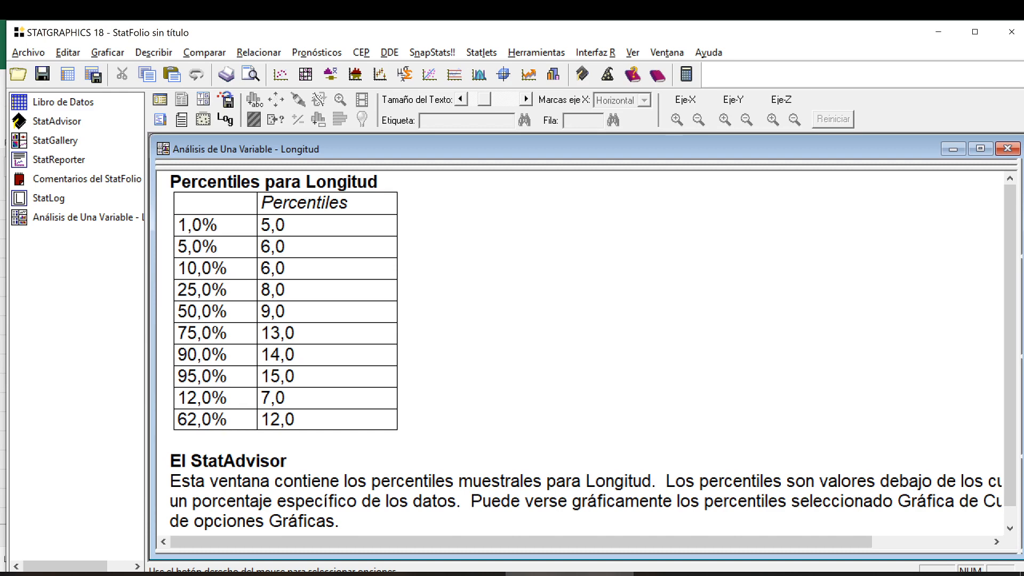
{"action": "double_click", "coordinate": [596, 298]}
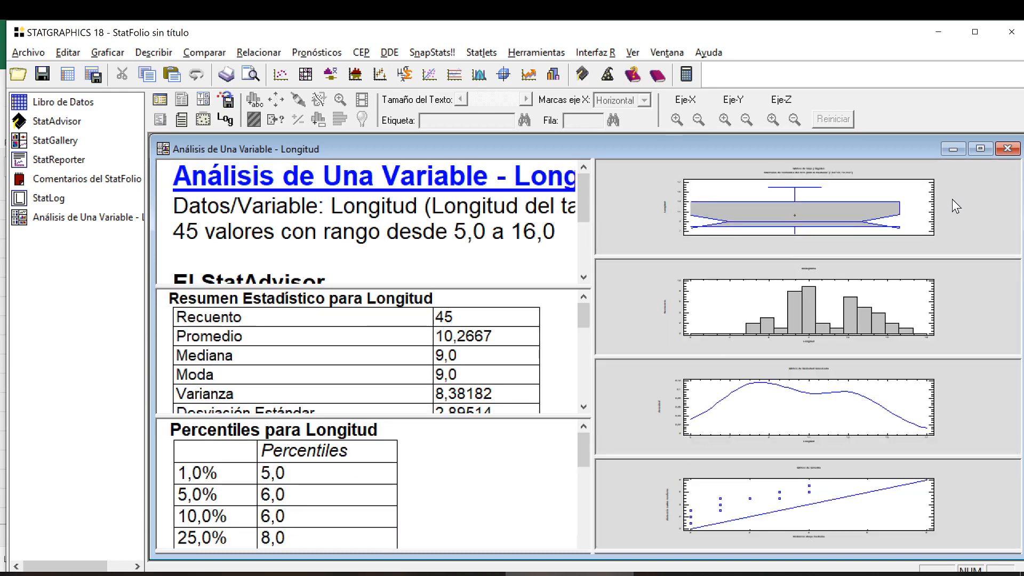
Enlarge the notched box-and-whisker plot again to examine the 95% confidence interval for the median, and restore the pane overview.
{"action": "double_click", "coordinate": [953, 200]}
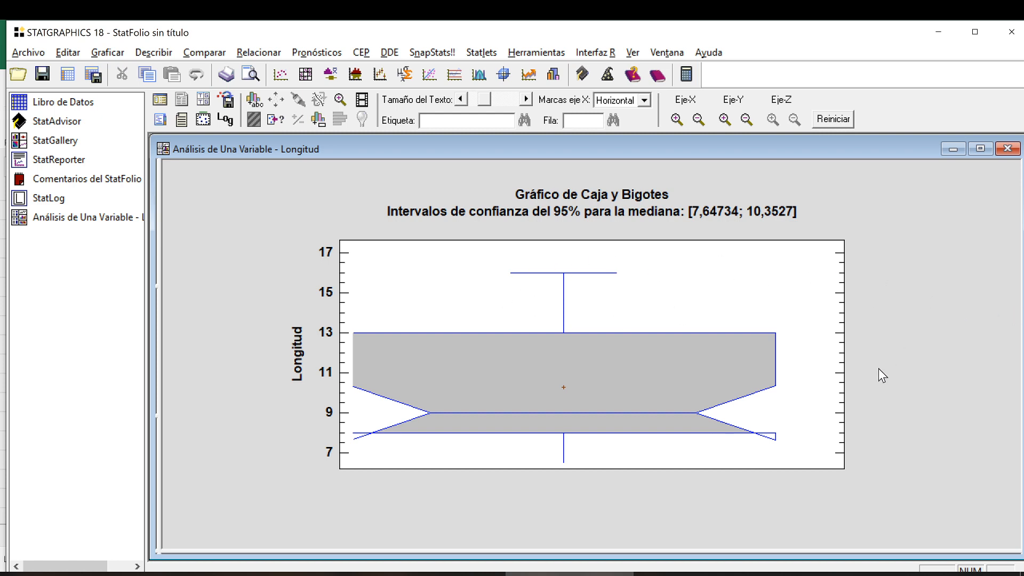
{"action": "double_click", "coordinate": [887, 313]}
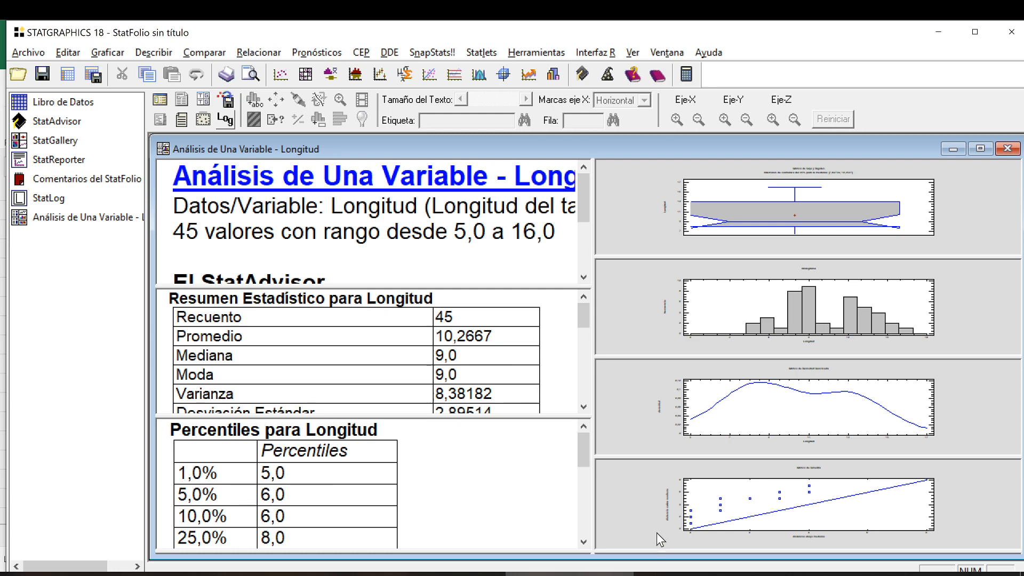
{"action": "left_click", "coordinate": [698, 574]}
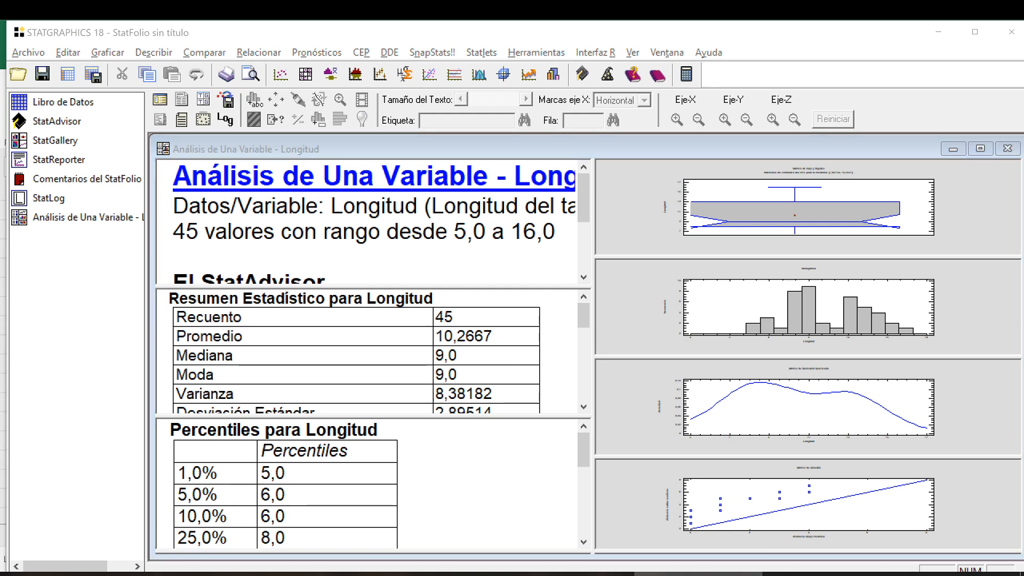